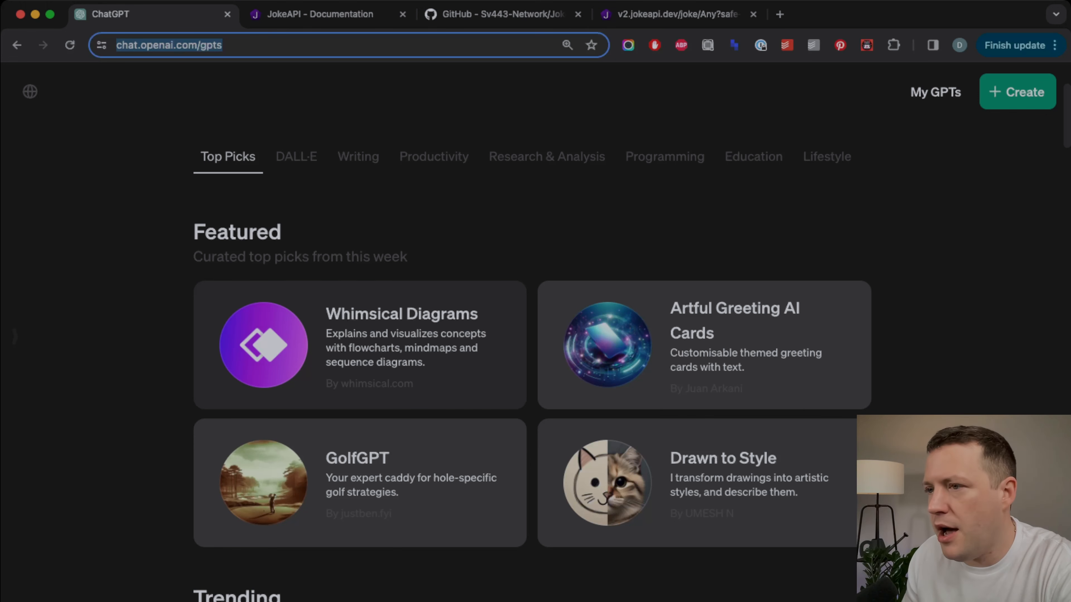
# Open the Whimsical Diagrams GPT and draft a prompt listing creating a custom GPT first and integrating a third-party API into it second.
pyautogui.click(360, 337)
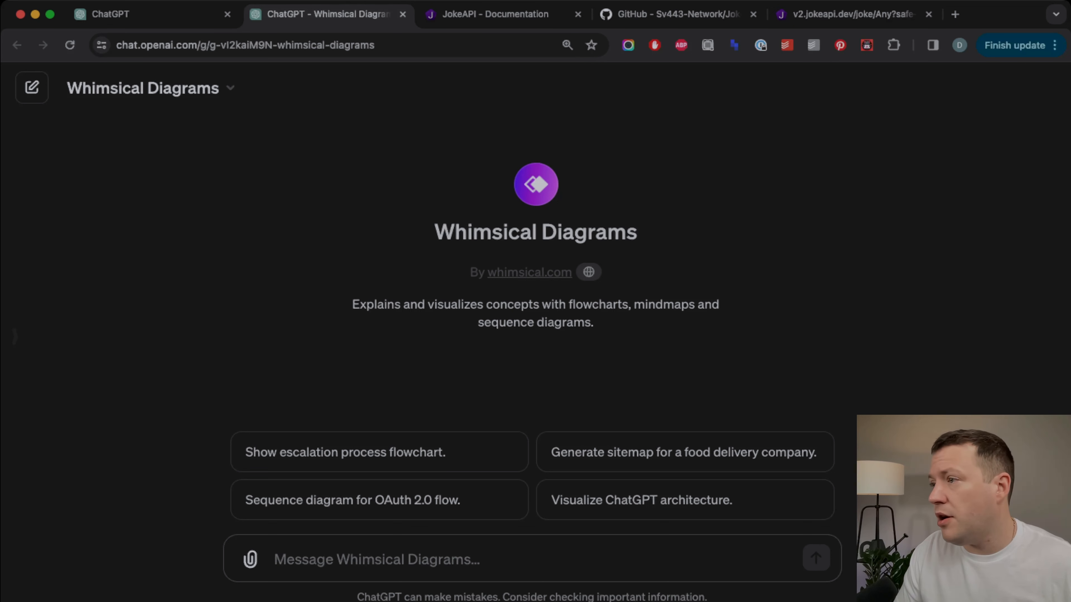
pyautogui.write('So, firstly')
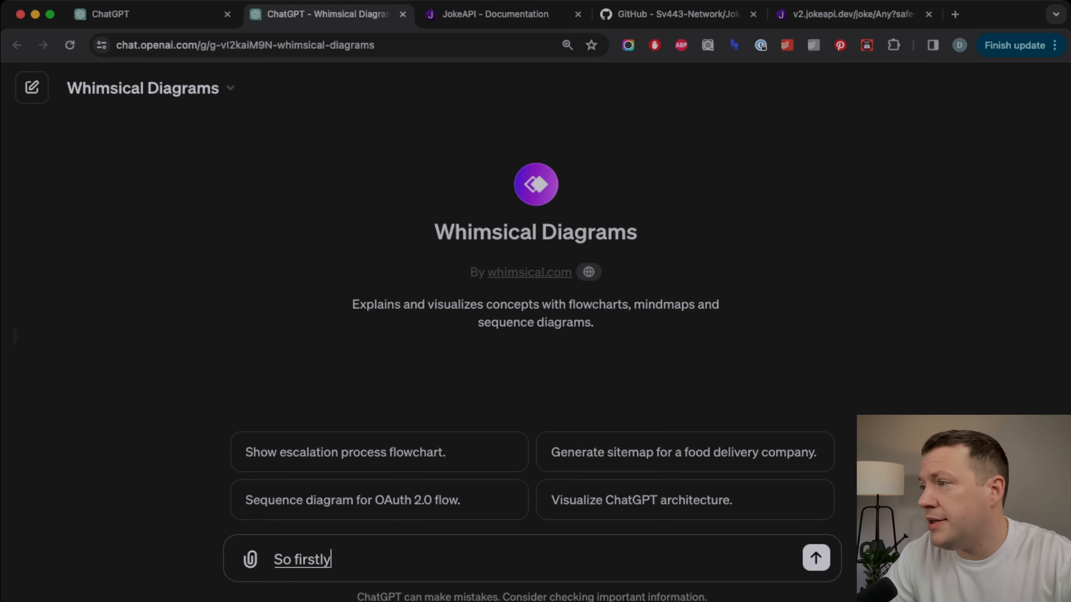
pyautogui.write(', is to create a custom, GPT')
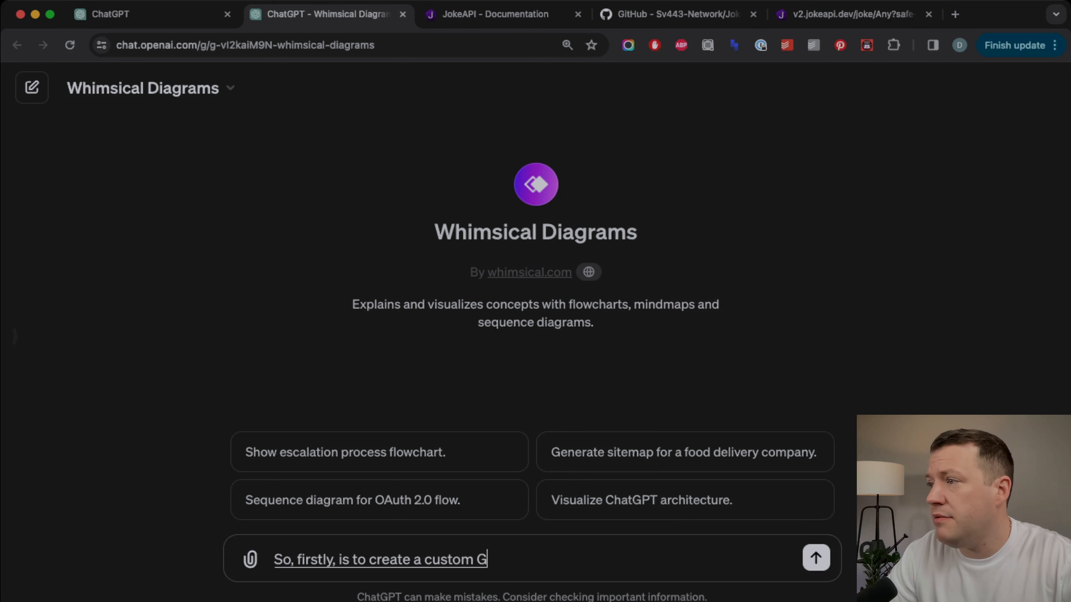
pyautogui.write(", secondly, it's the")
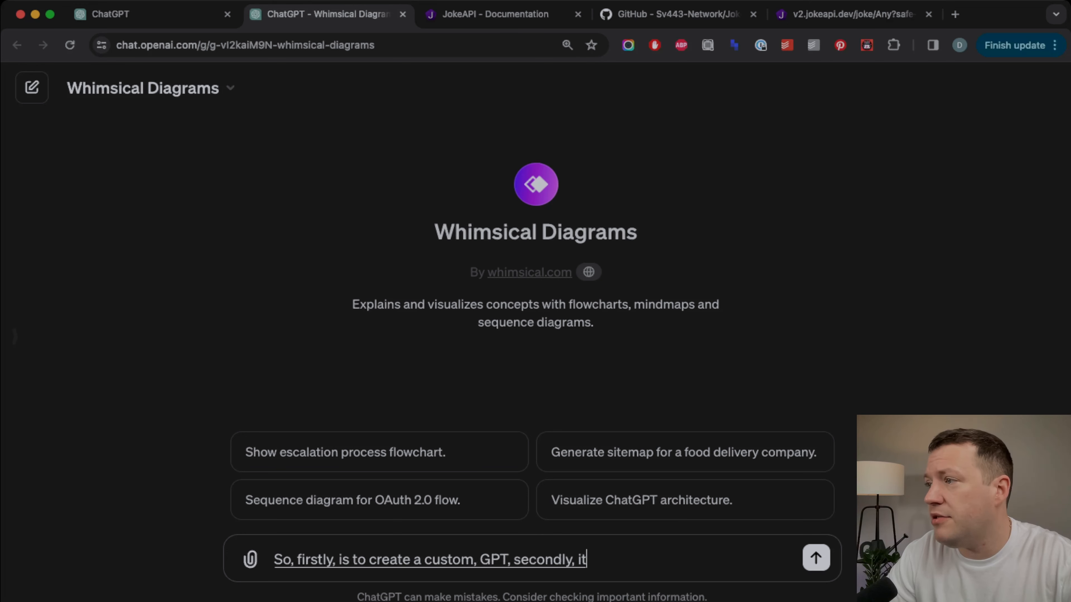
pyautogui.press('BackSpace')
pyautogui.press('BackSpace')
pyautogui.press('BackSpace')
pyautogui.write('to integrate a third-party API to')
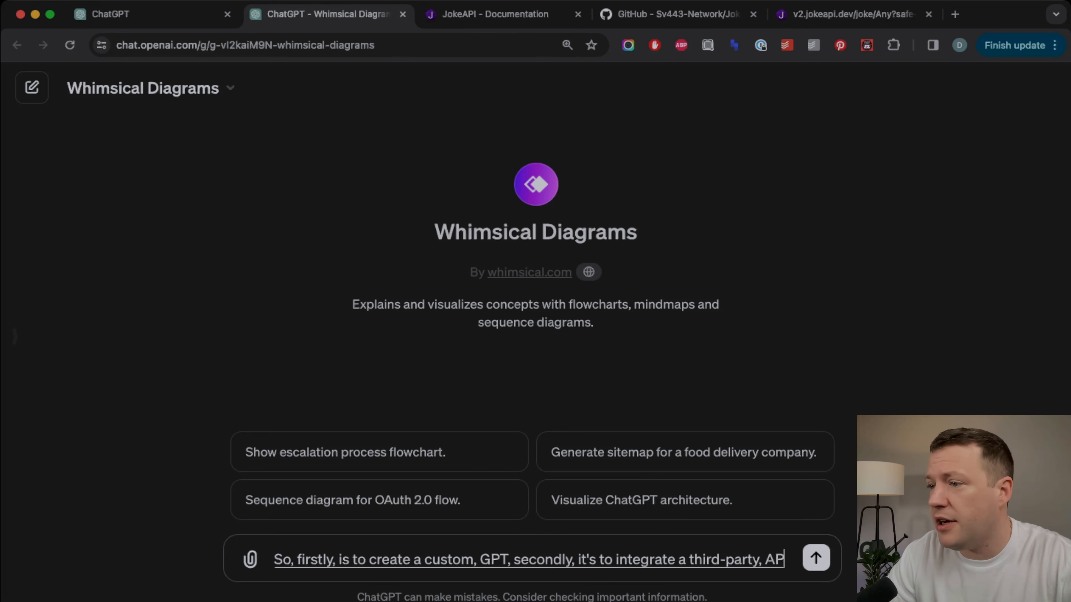
pyautogui.write(' the custom')
pyautogui.write(', GPT and third')
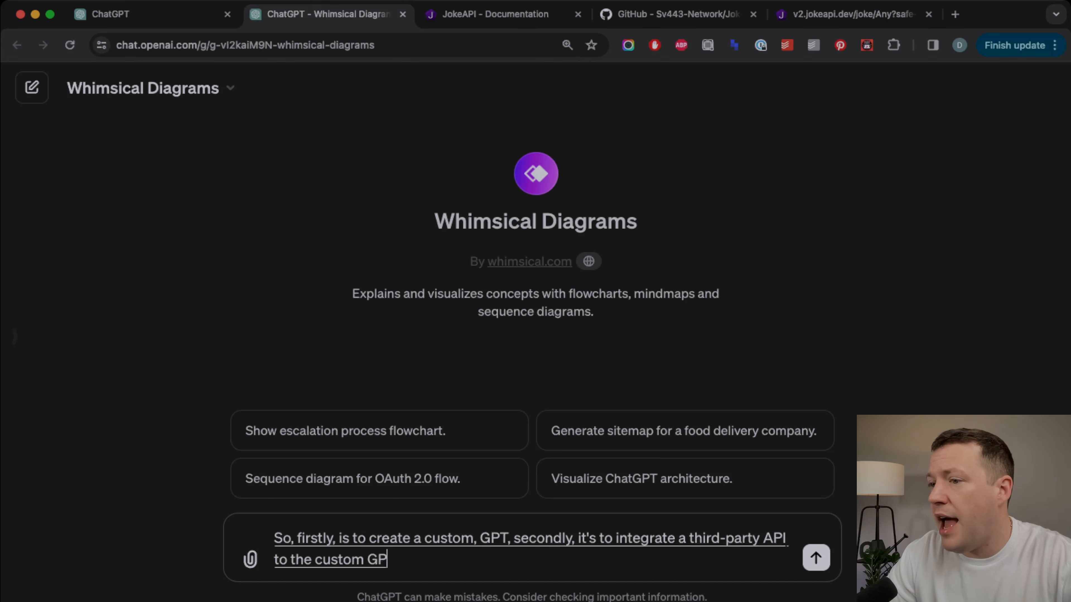
# Complete the prompt with thirdly testing the custom GPT and talking about other considerations and tips that might be helpful, and send it.
pyautogui.write('ly')
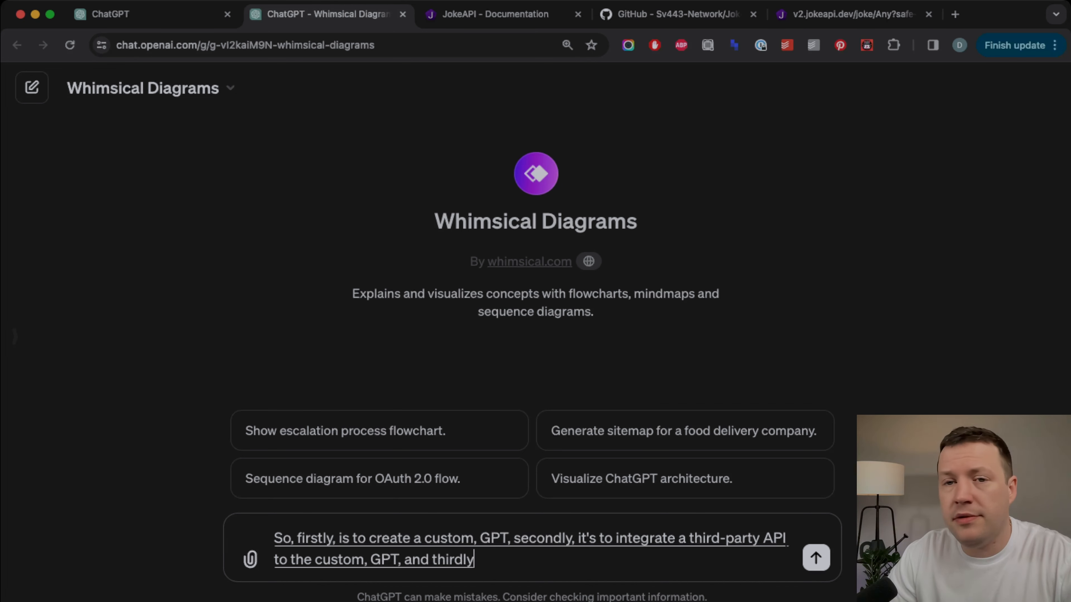
pyautogui.write(" we're going to test the")
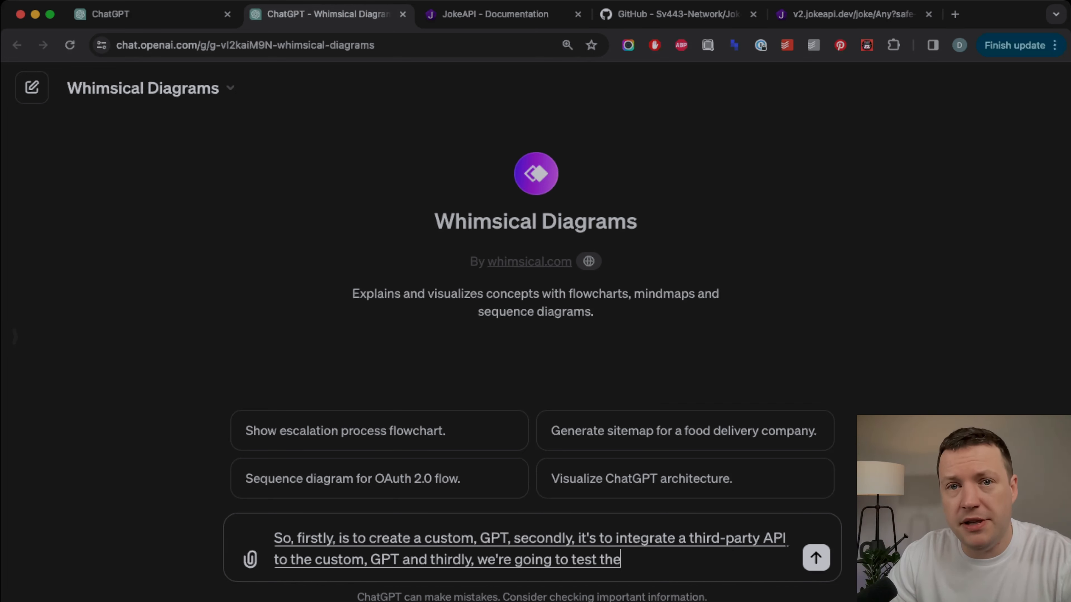
pyautogui.write(' custom GPT and')
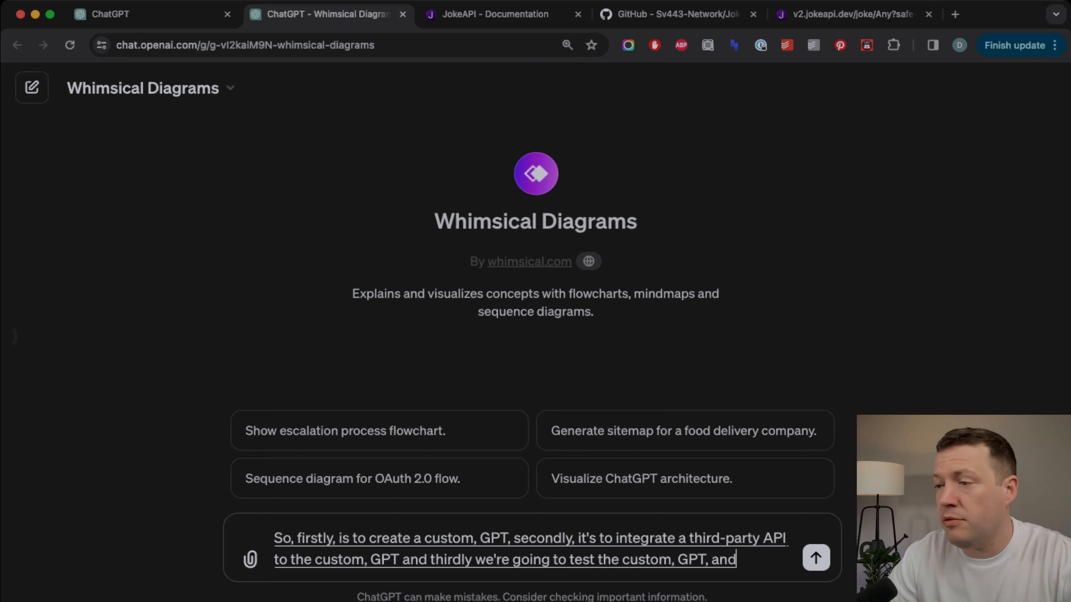
pyautogui.write(' talk about other')
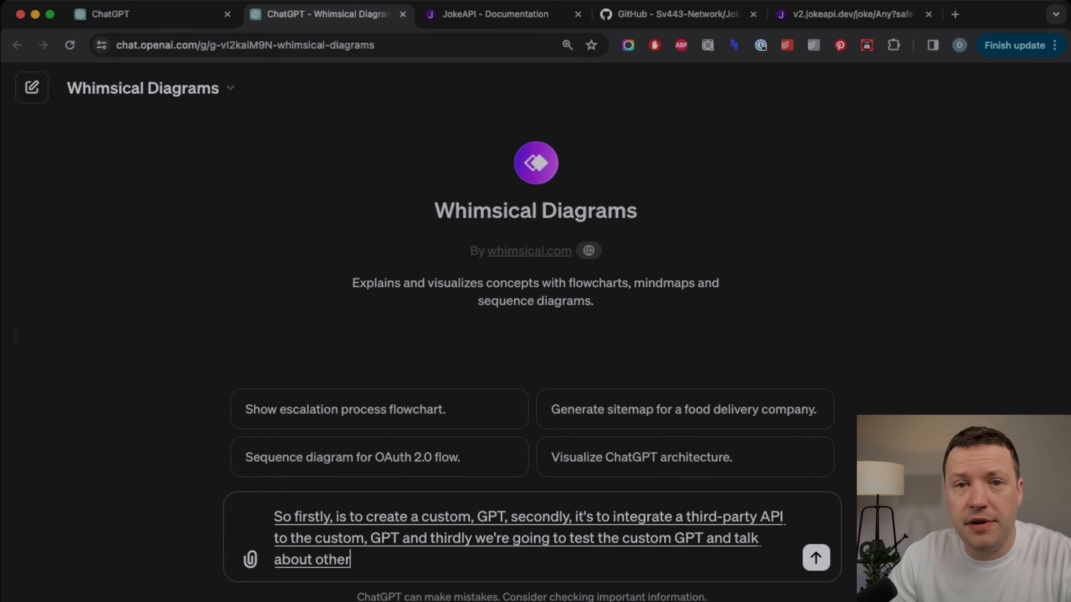
pyautogui.write(' considerations and ti')
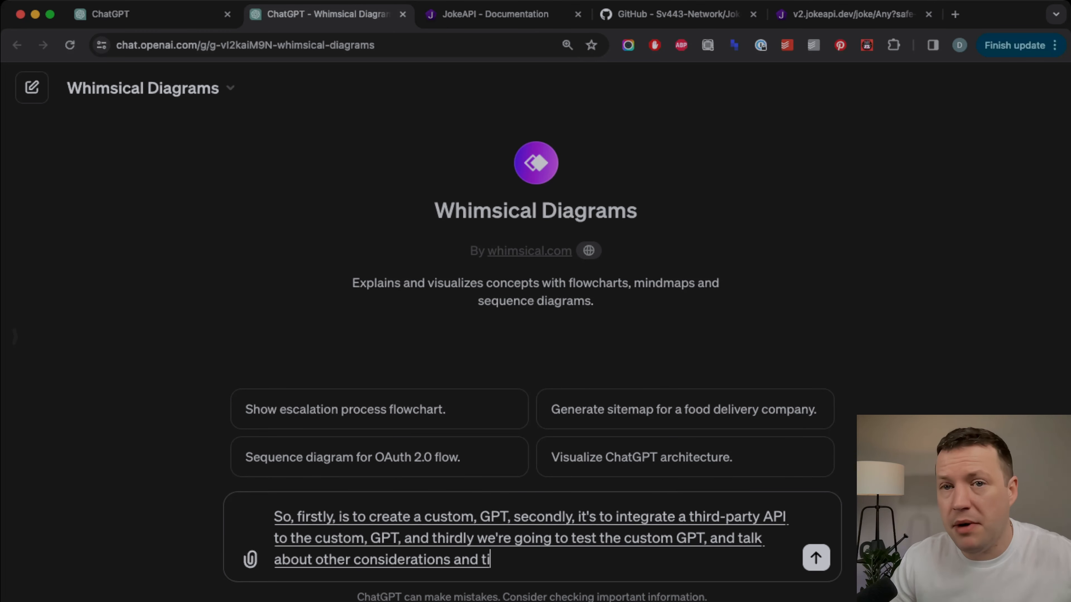
pyautogui.write('ps that might be helpful')
pyautogui.press('Escape')
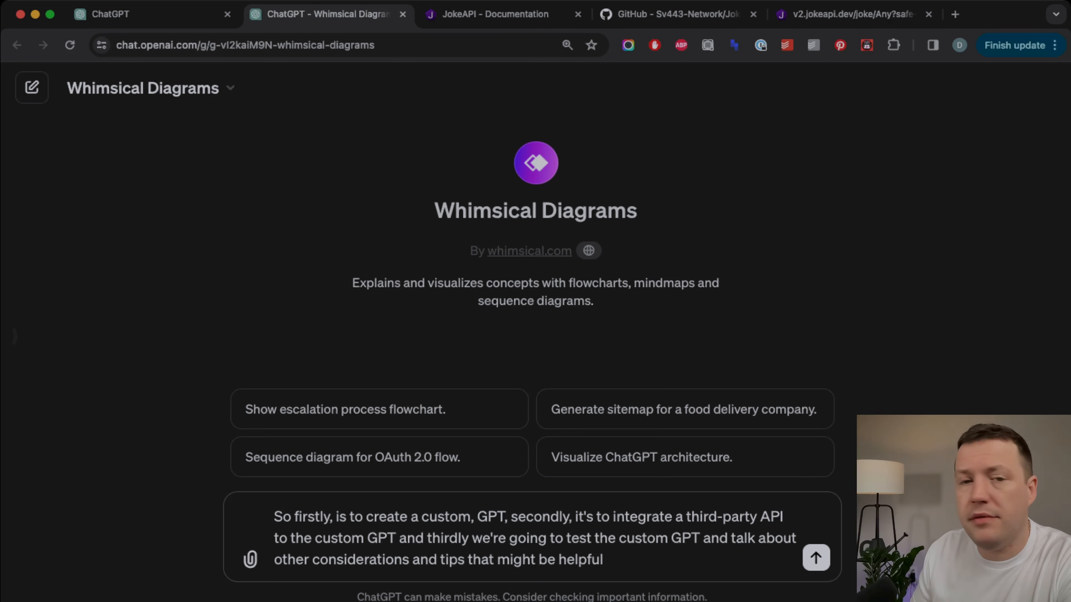
pyautogui.press('Return')
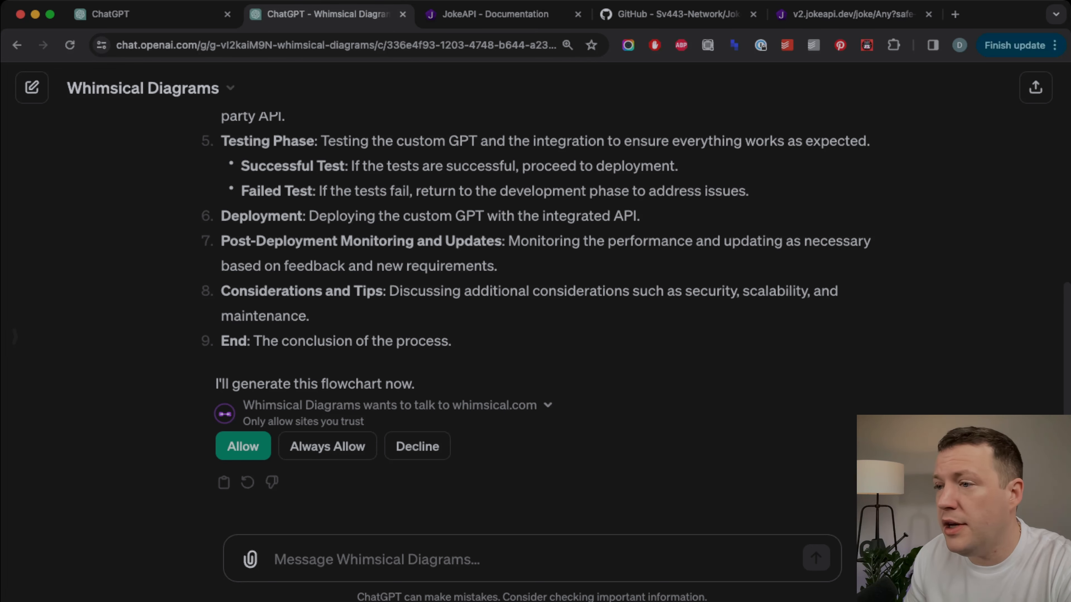
# Allow the GPT to talk to whimsical.com and open the generated diagram in Whimsical.
pyautogui.click(243, 446)
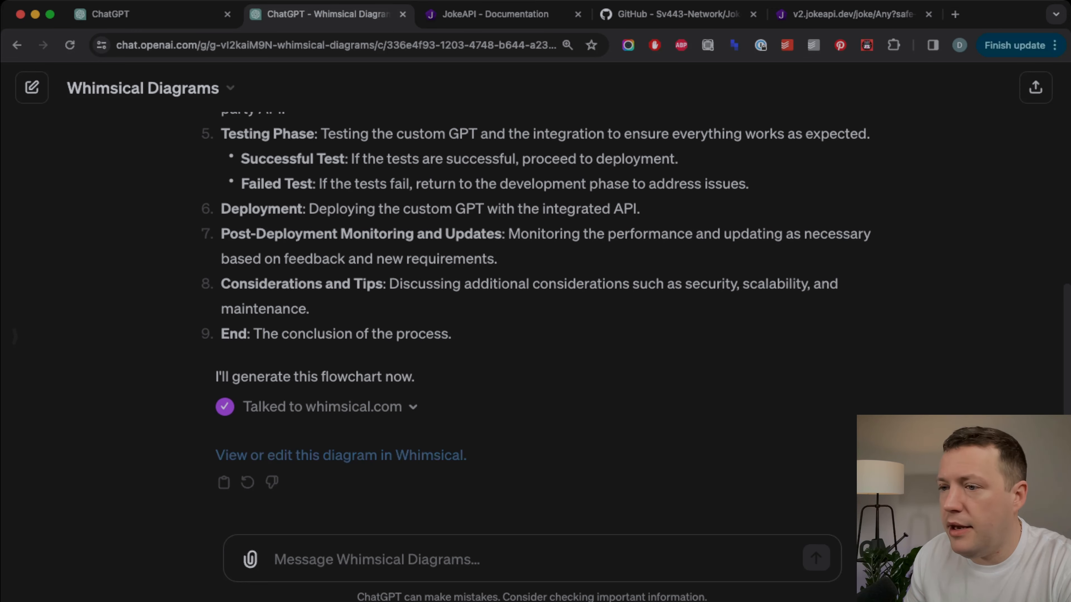
pyautogui.click(341, 455)
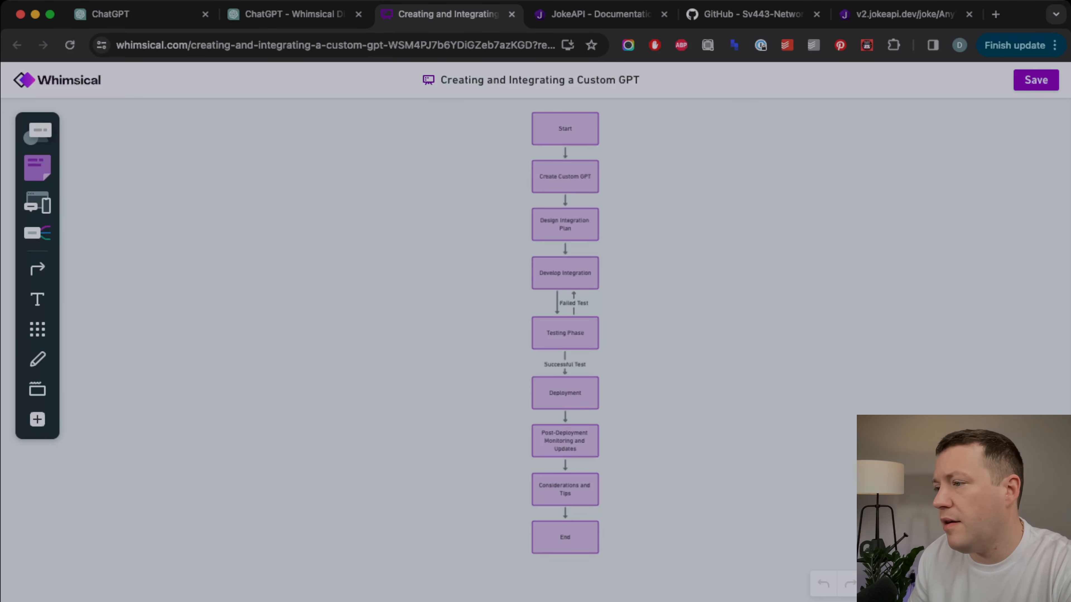
# Examine the custom GPT flowchart from start to end at a readable size.
pyautogui.press('super+=')
pyautogui.press('super+=')
pyautogui.press('super+=')
pyautogui.press('super+=')
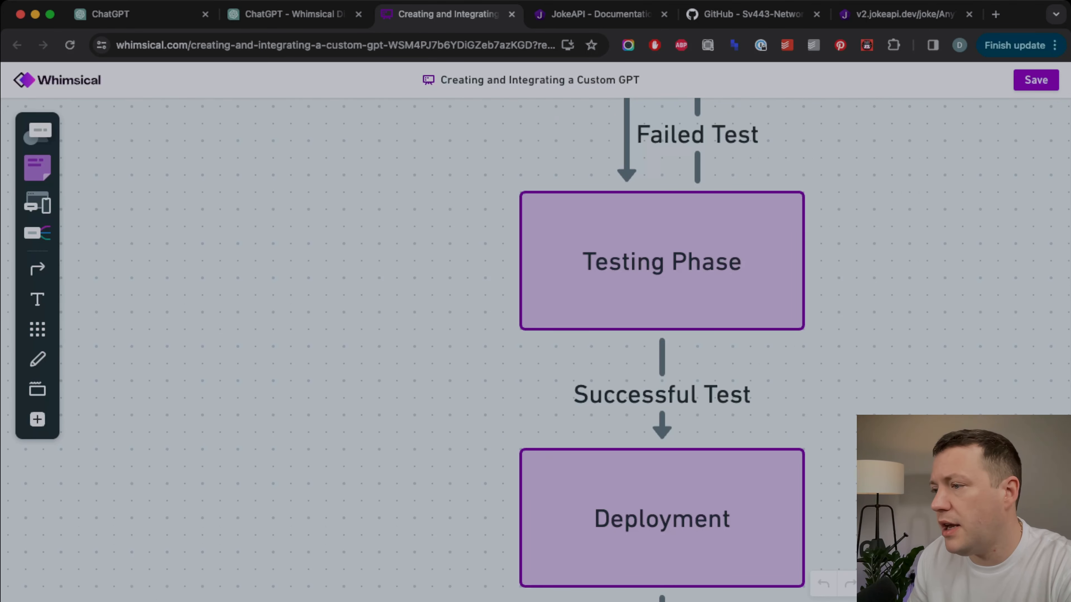
pyautogui.press('super+minus')
pyautogui.press('super+minus')
pyautogui.scroll(12, 598, 308)
pyautogui.scroll(-4, 599, 308)
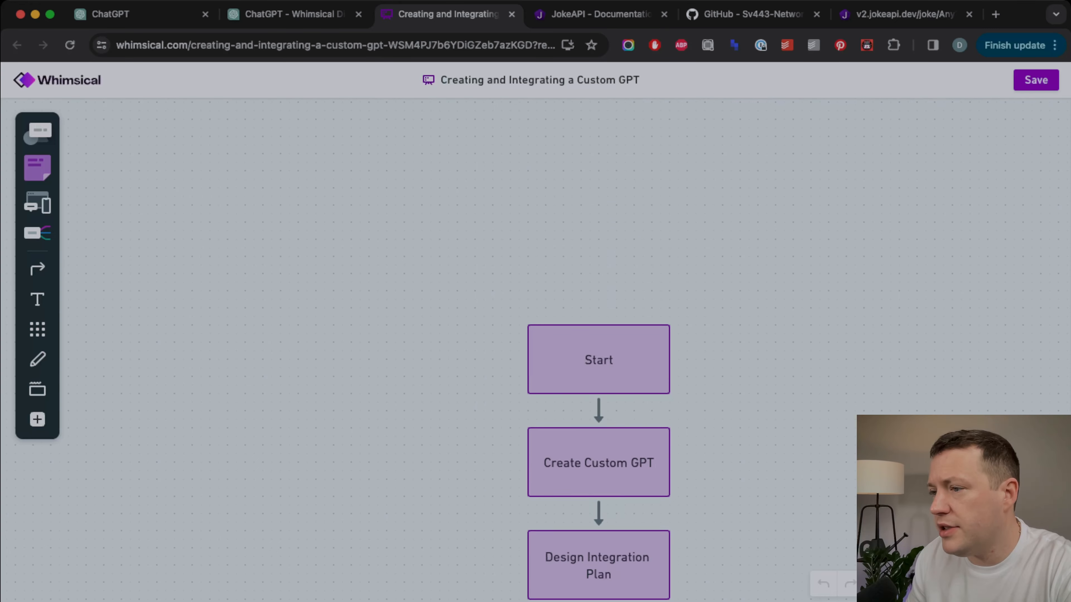
pyautogui.scroll(-4, 598, 308)
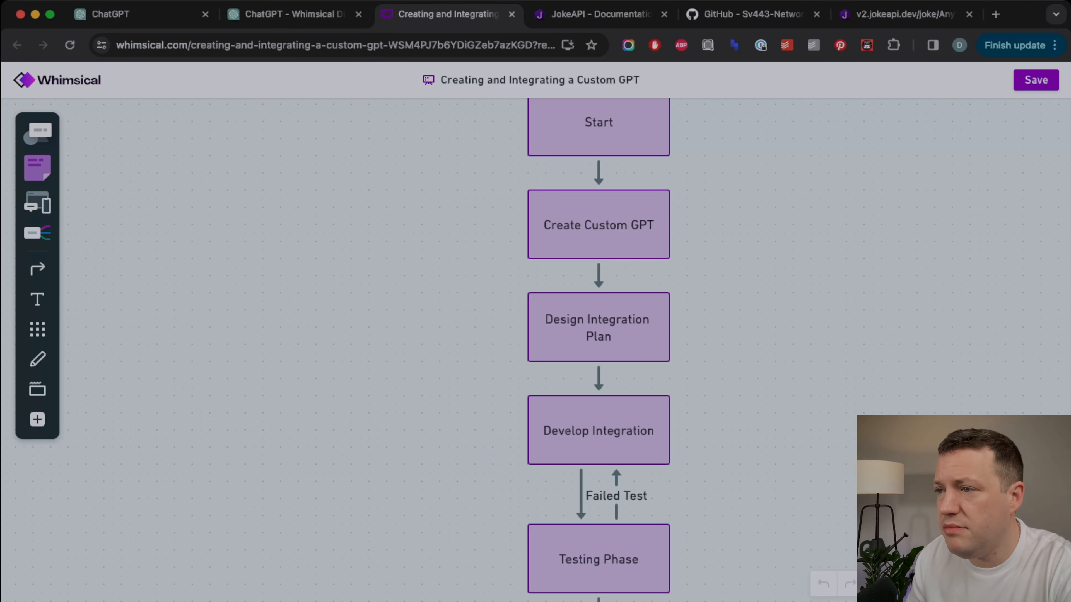
pyautogui.scroll(-3, 598, 308)
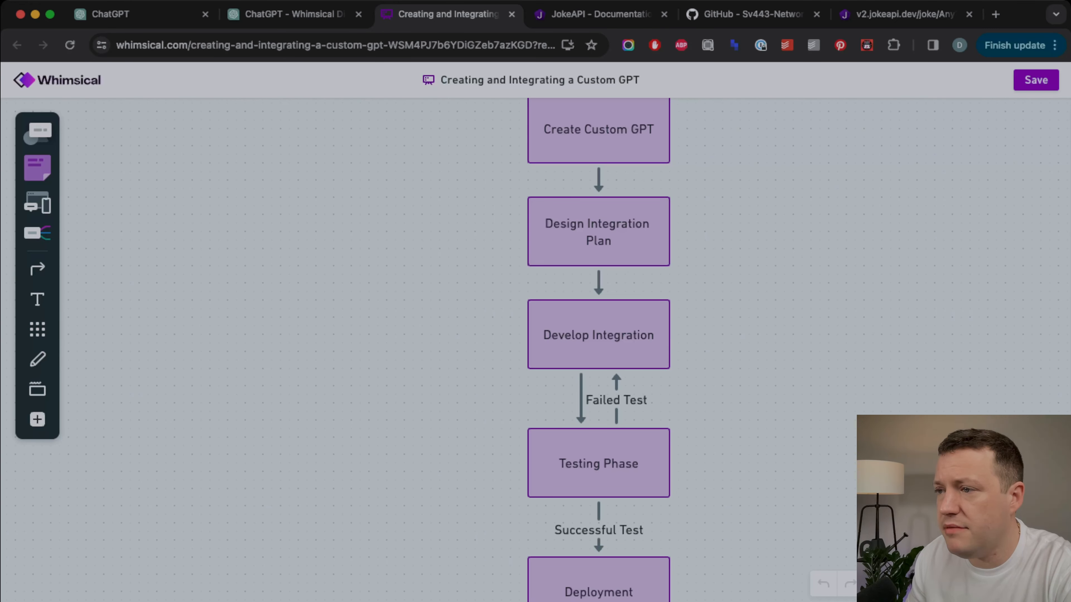
pyautogui.scroll(-2, 599, 308)
pyautogui.scroll(-1, 599, 308)
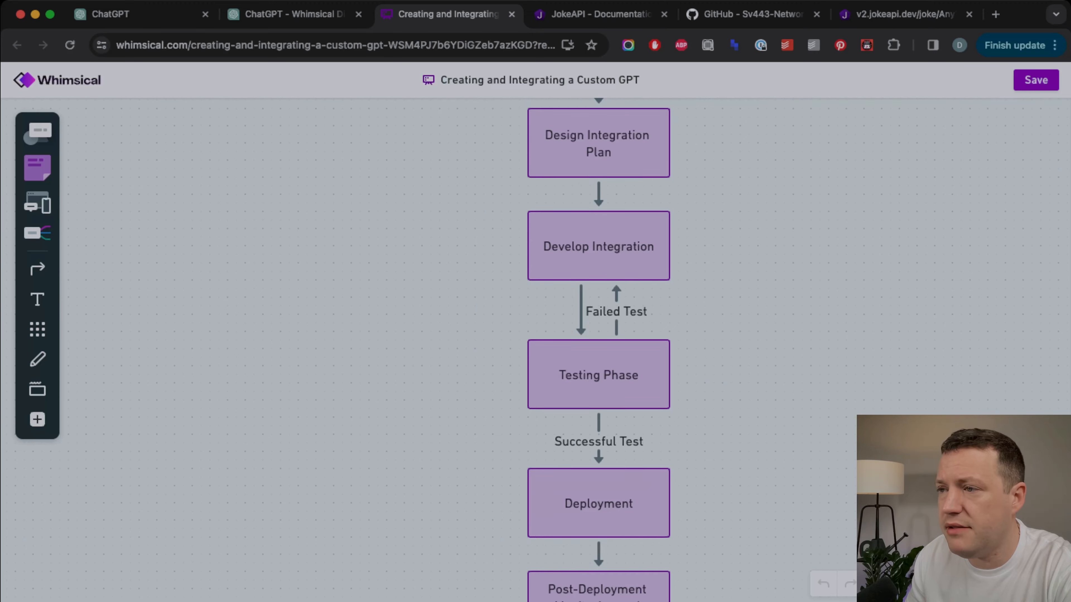
pyautogui.scroll(-4, 599, 308)
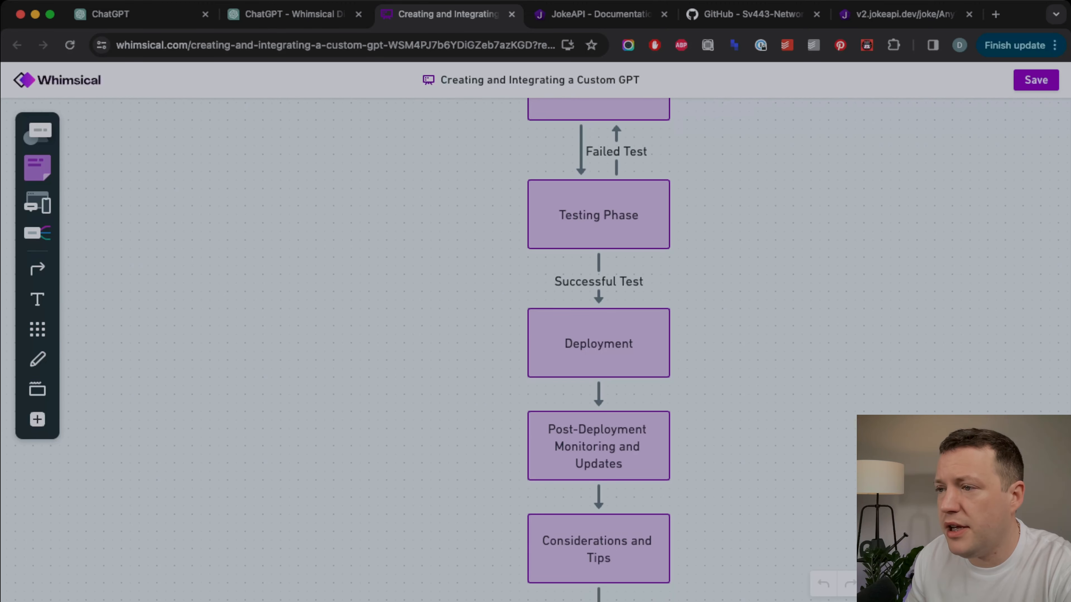
pyautogui.scroll(-3, 599, 307)
pyautogui.scroll(-2, 598, 308)
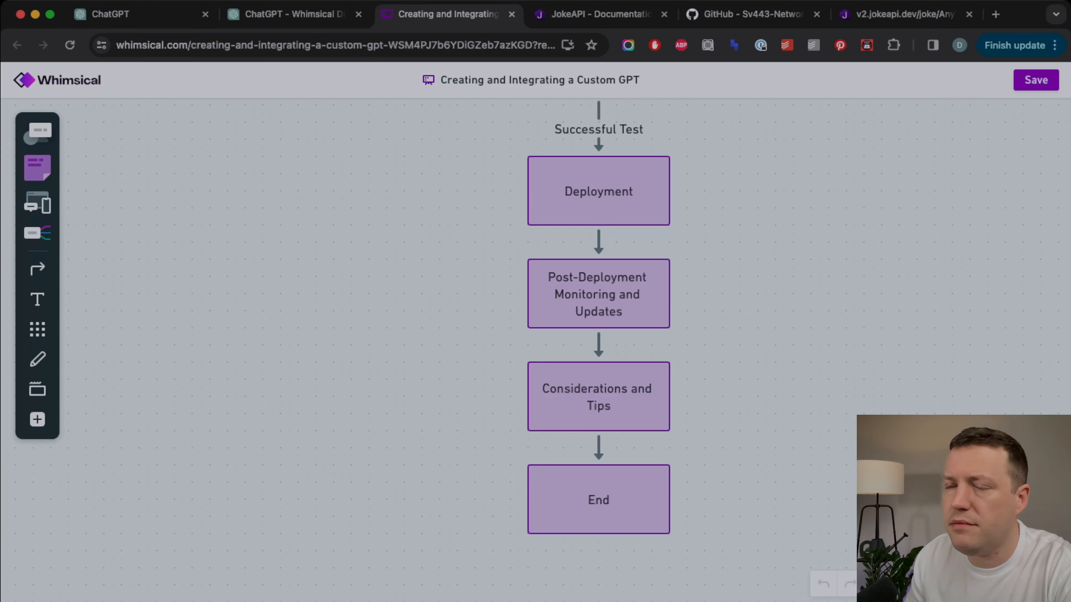
pyautogui.scroll(18, 599, 308)
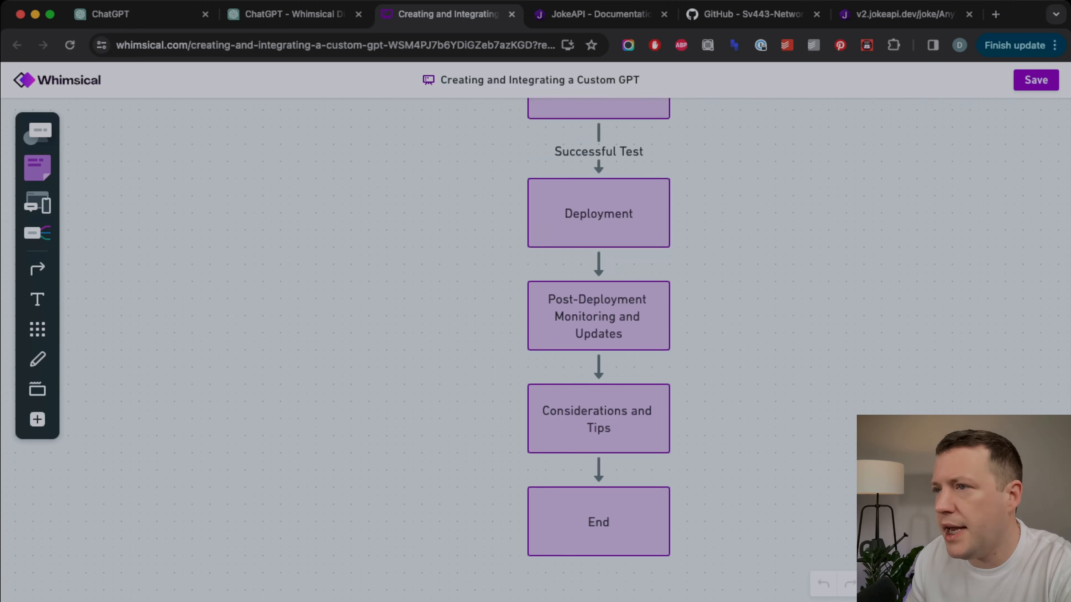
pyautogui.scroll(-11, 598, 308)
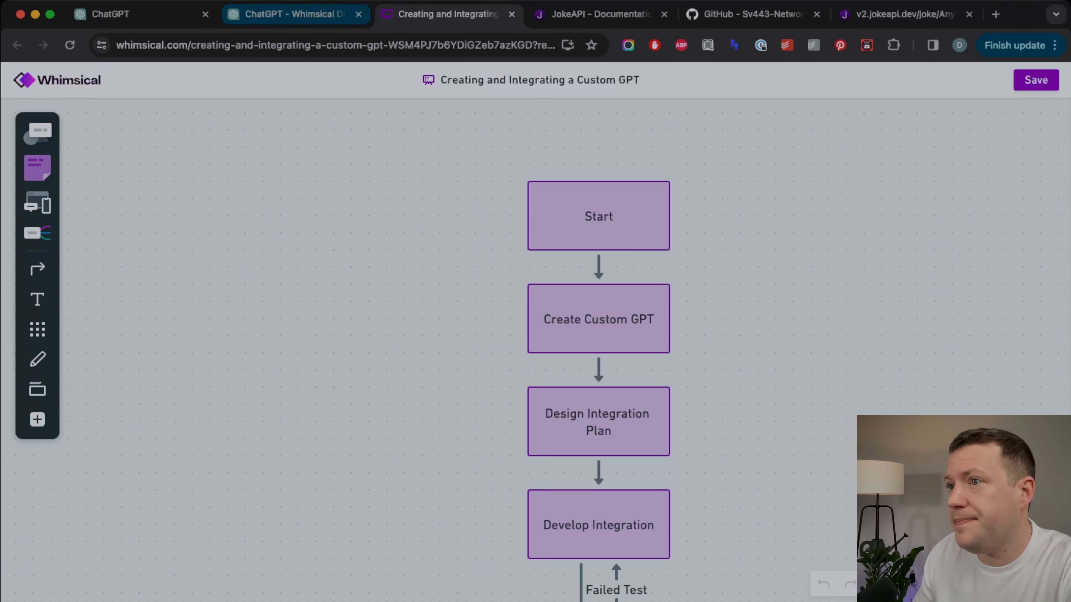
# Return to the Whimsical Diagrams chat and inspect the data the GPT sent to whimsical.com.
pyautogui.click(293, 14)
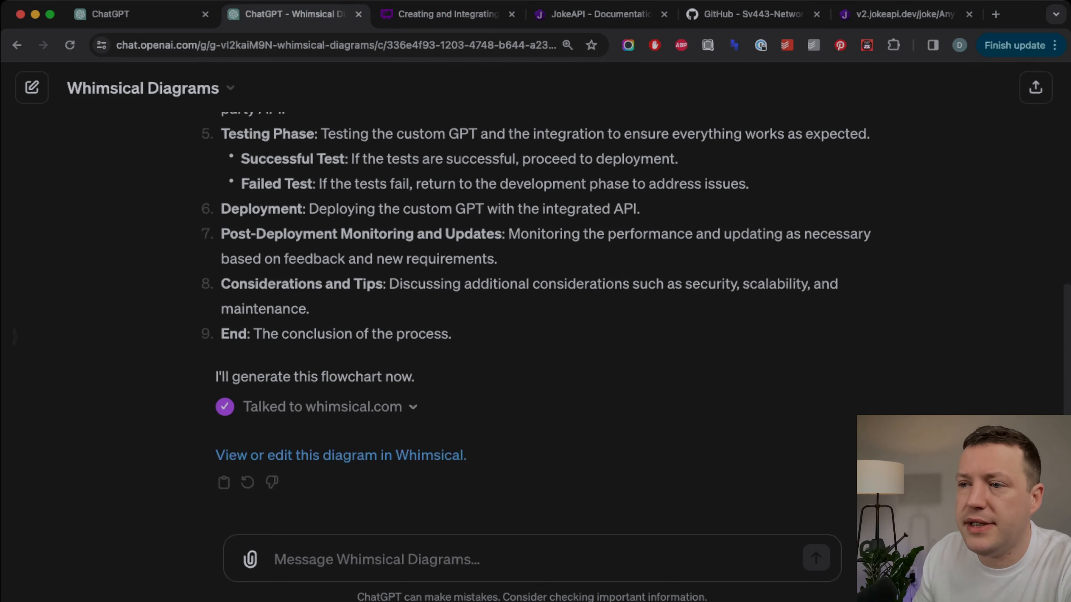
pyautogui.click(413, 407)
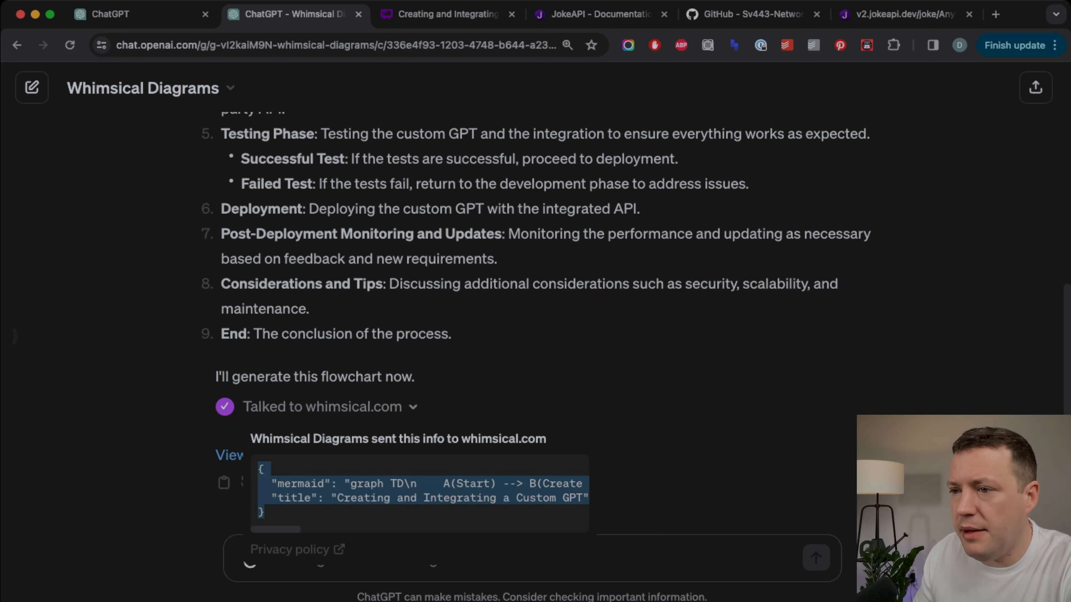
pyautogui.hscroll(3, 419, 492)
pyautogui.hscroll(2, 419, 492)
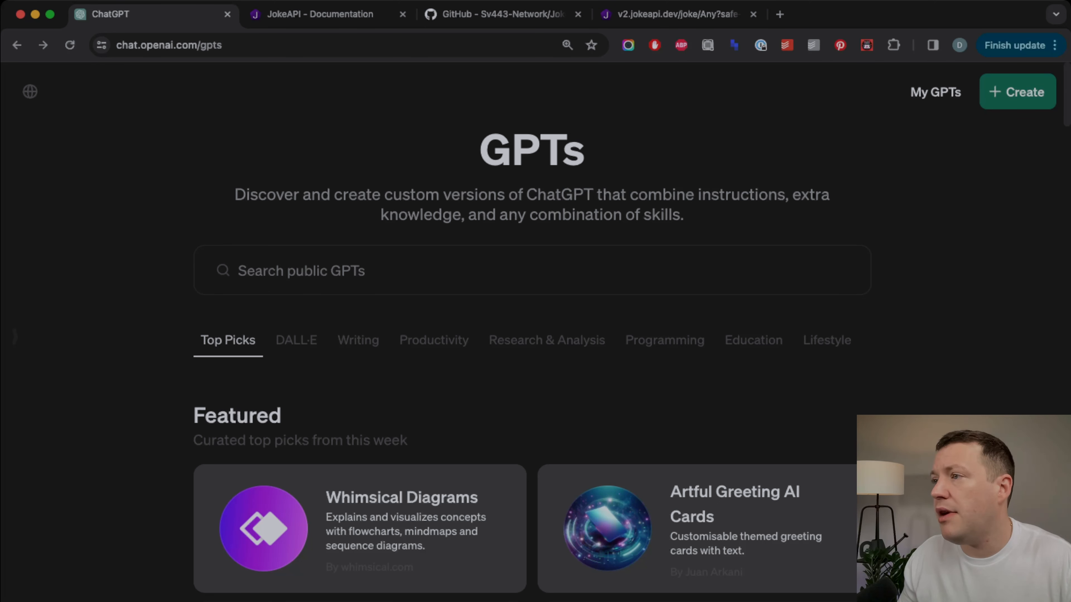
# Start a new GPT and tell GPT Builder "I'd like to make a GPT that uses a third-party API to find and tell jokes".
pyautogui.click(1018, 92)
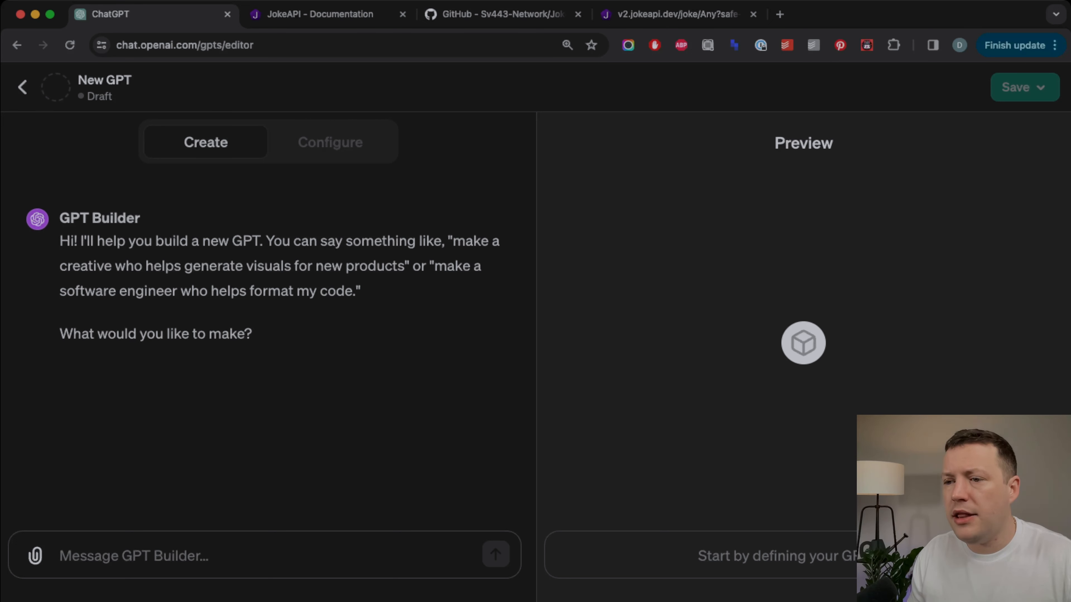
pyautogui.write("I'd like to make a GPT that uses a")
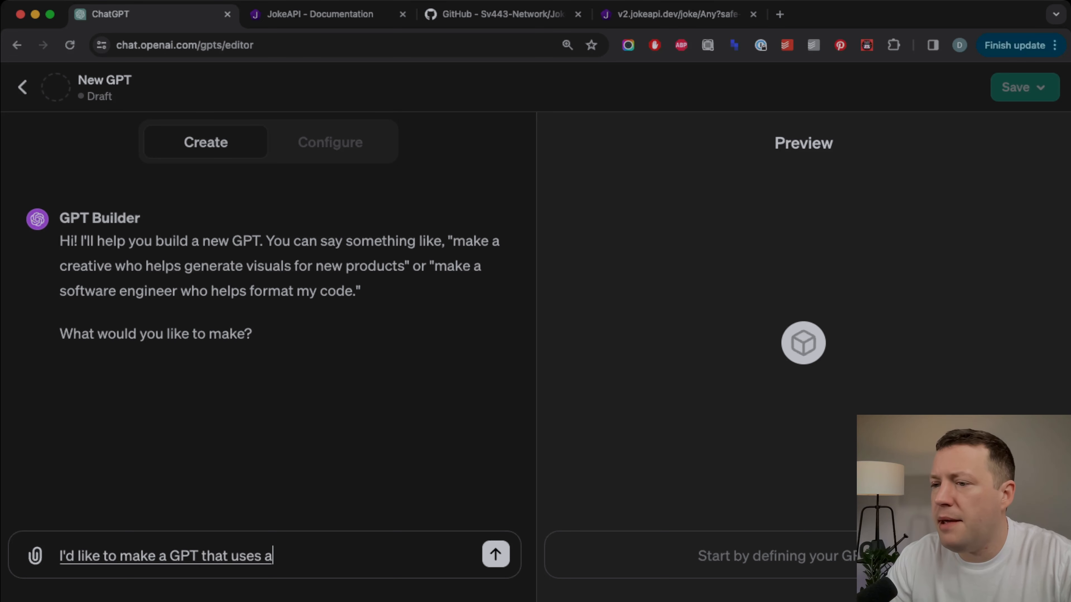
pyautogui.write(' third-party API')
pyautogui.write(' to')
pyautogui.write(' find and tell jokes')
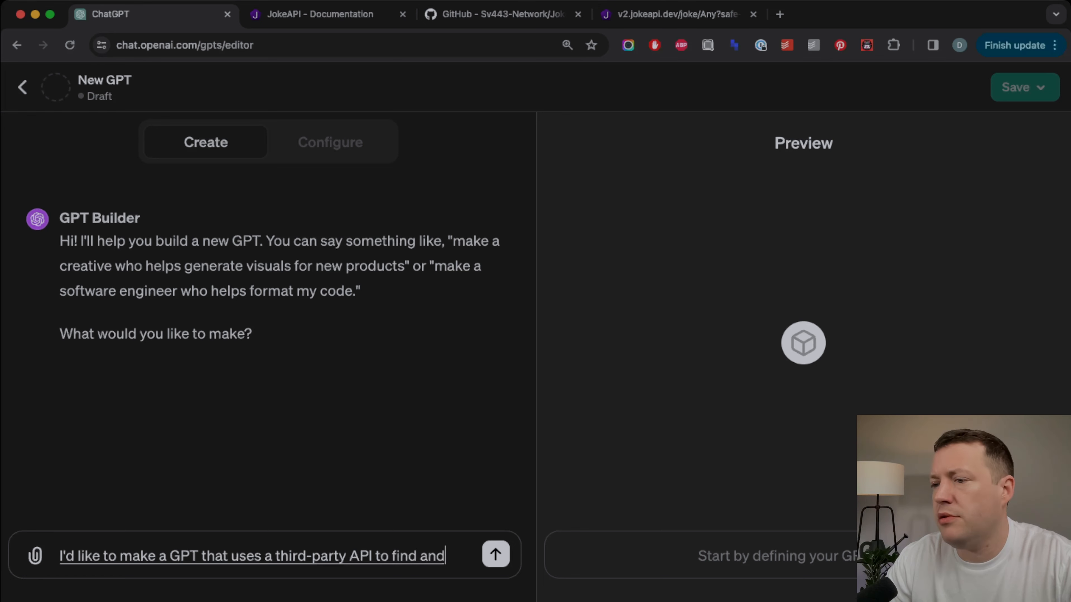
pyautogui.press('Return')
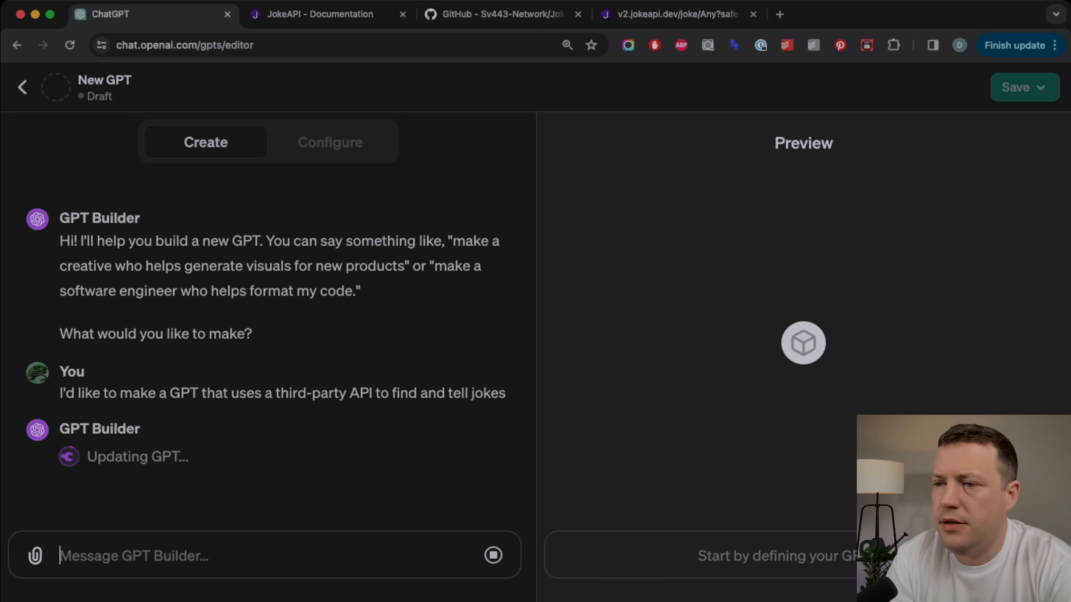
pyautogui.write("so we're gonna")
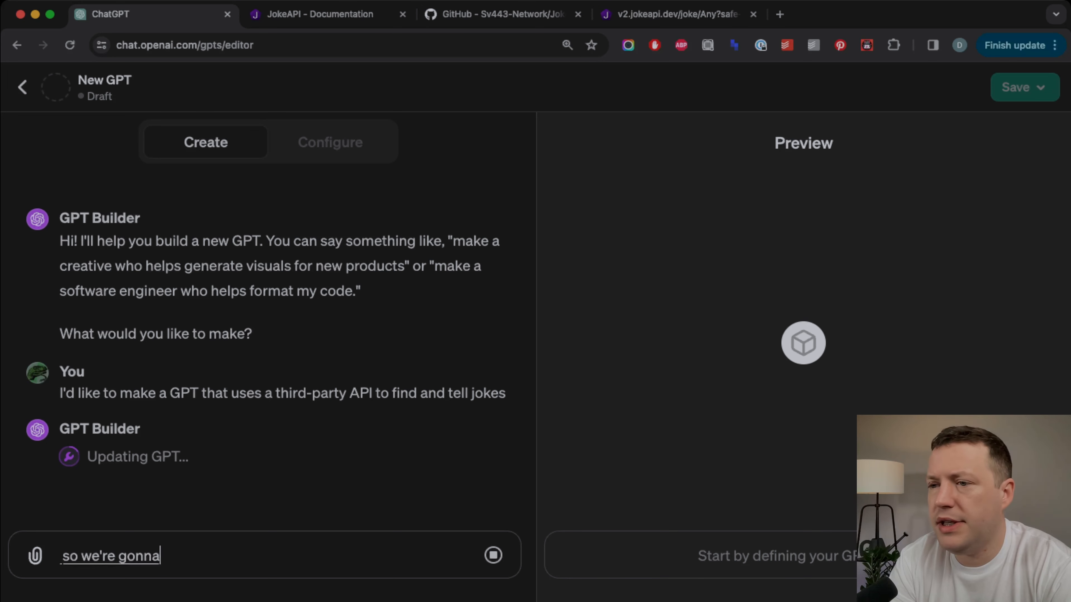
pyautogui.write(' go through setting up the GPT')
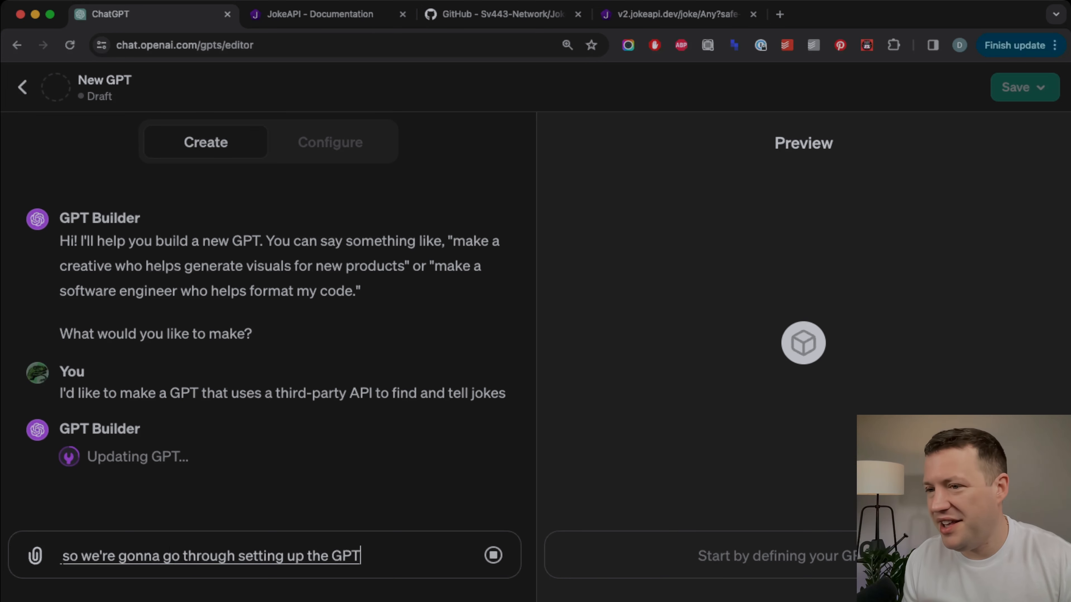
pyautogui.write(' here in the GPT builder')
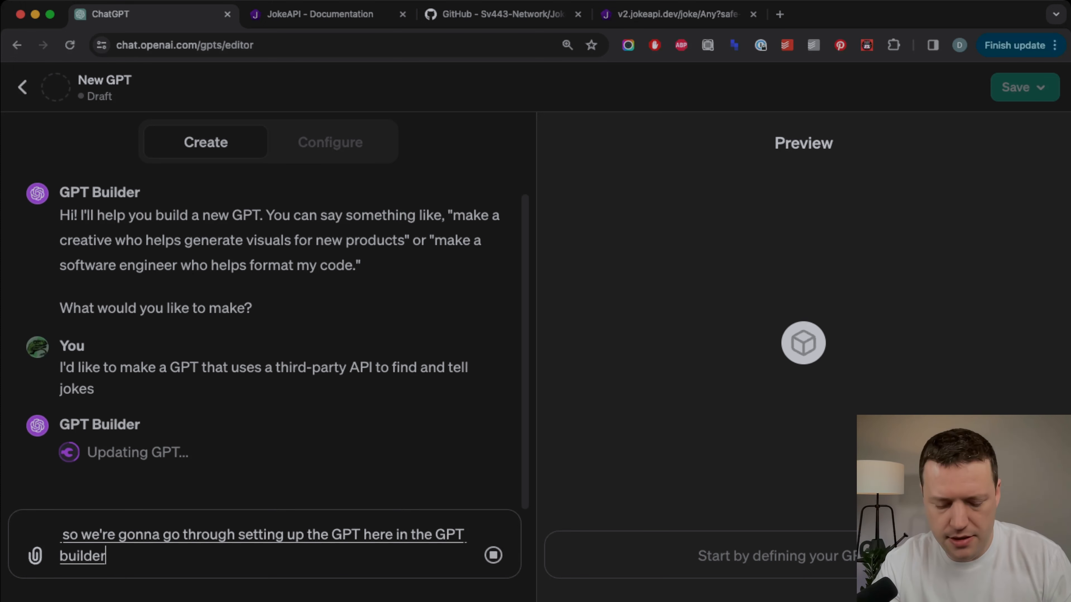
pyautogui.press('super+a')
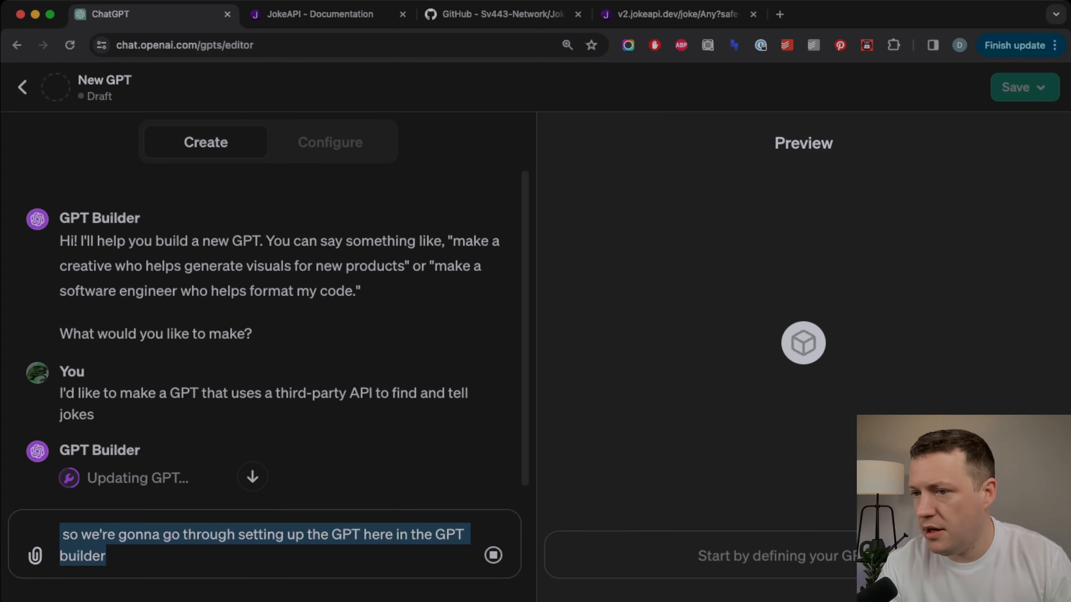
pyautogui.press('BackSpace')
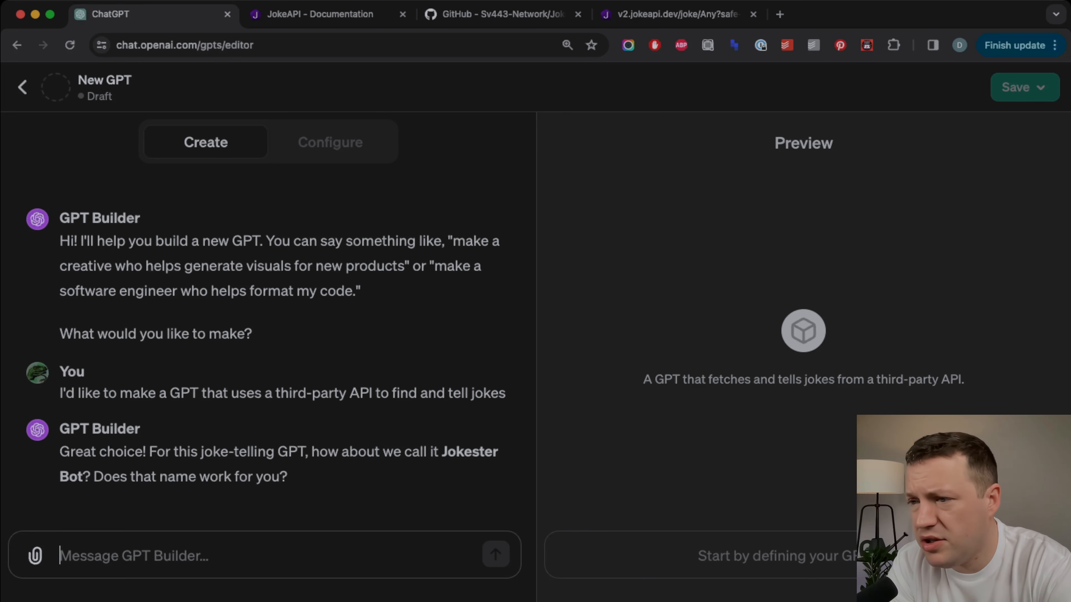
# Answer GPT Builder's naming question with "Let's just call it the jokester".
pyautogui.write("Let's just cool it the jokes")
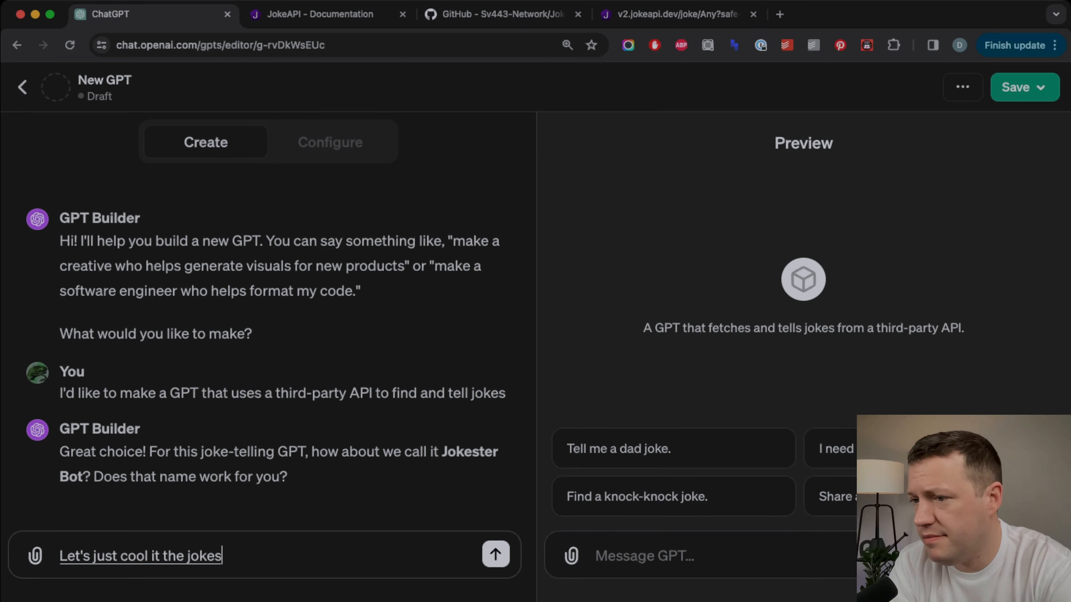
pyautogui.write('ter')
pyautogui.click(118, 556)
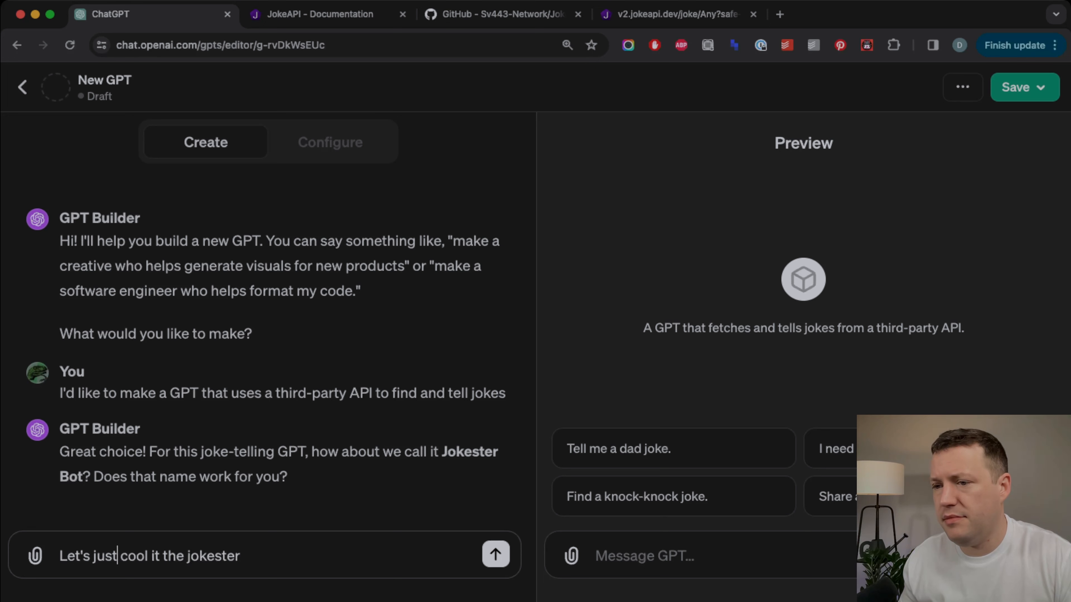
pyautogui.press('BackSpace')
pyautogui.press('BackSpace')
pyautogui.write('a')
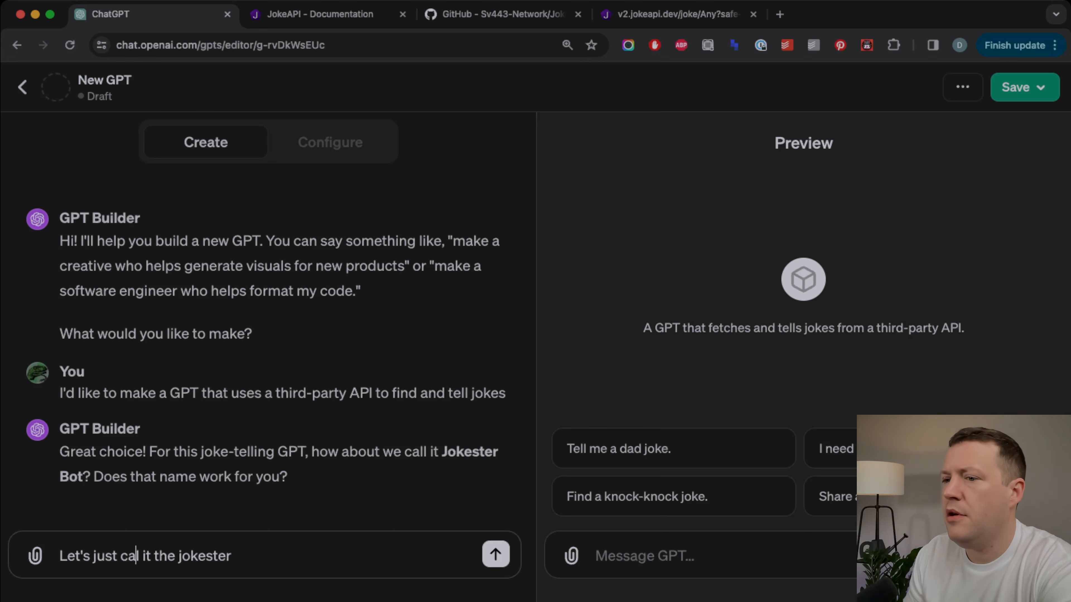
pyautogui.write('l')
pyautogui.press('Return')
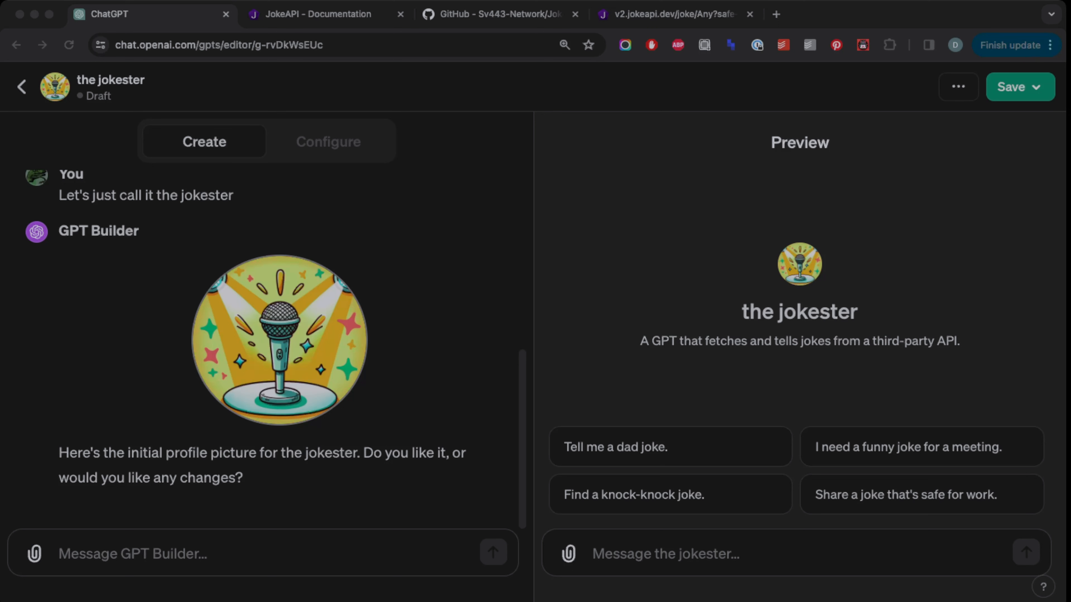
# Accept the profile picture with "sure its great" and test the "Tell me a dad joke." starter in the preview.
pyautogui.write('sure its great')
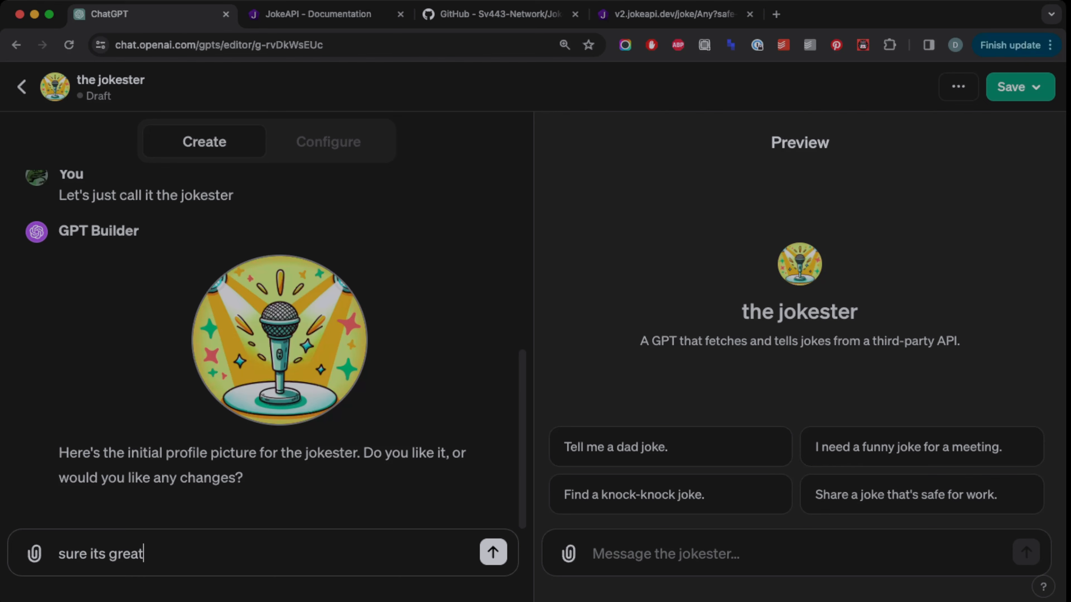
pyautogui.press('Return')
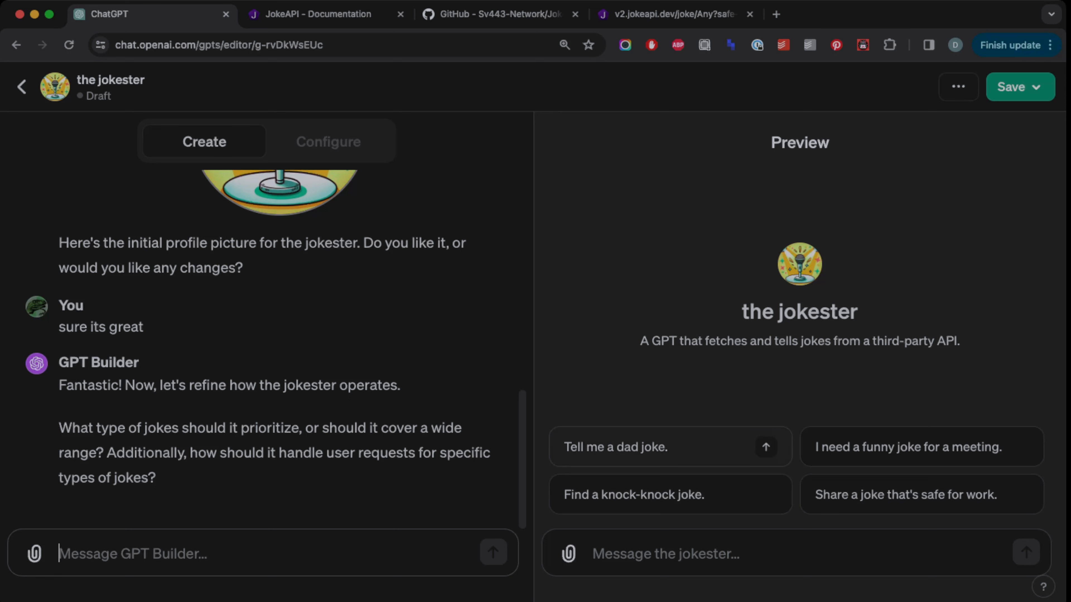
pyautogui.click(764, 446)
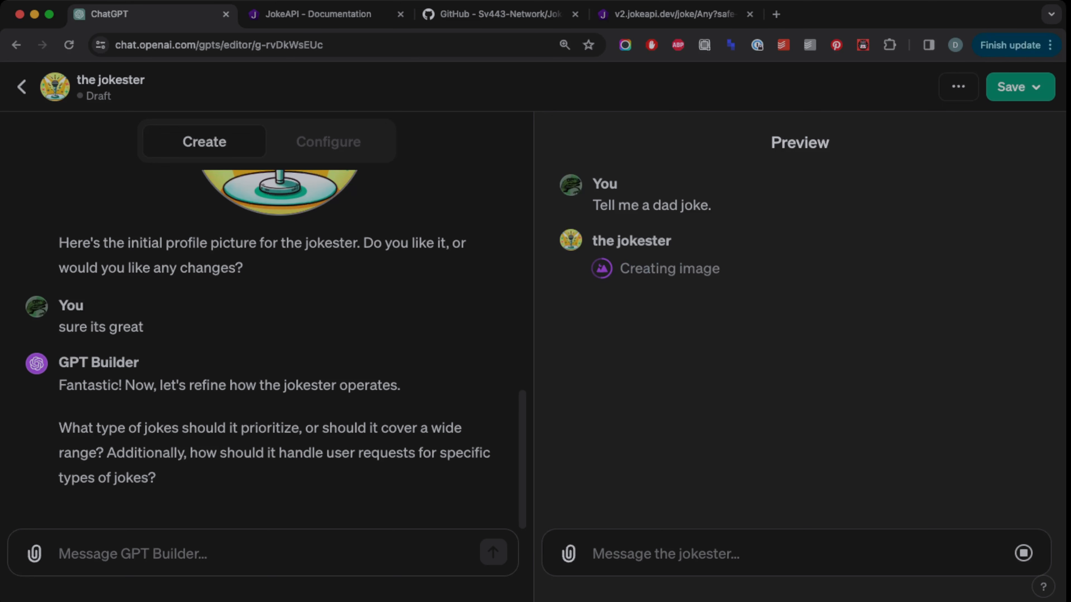
# Look over the JokeAPI documentation and its GitHub README.
pyautogui.click(318, 14)
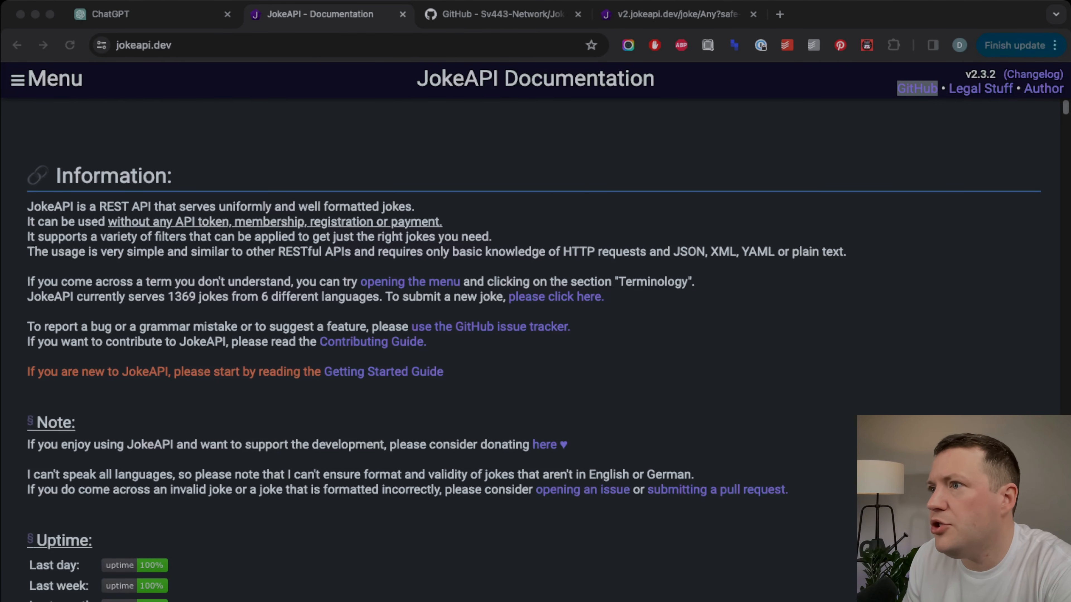
pyautogui.click(503, 14)
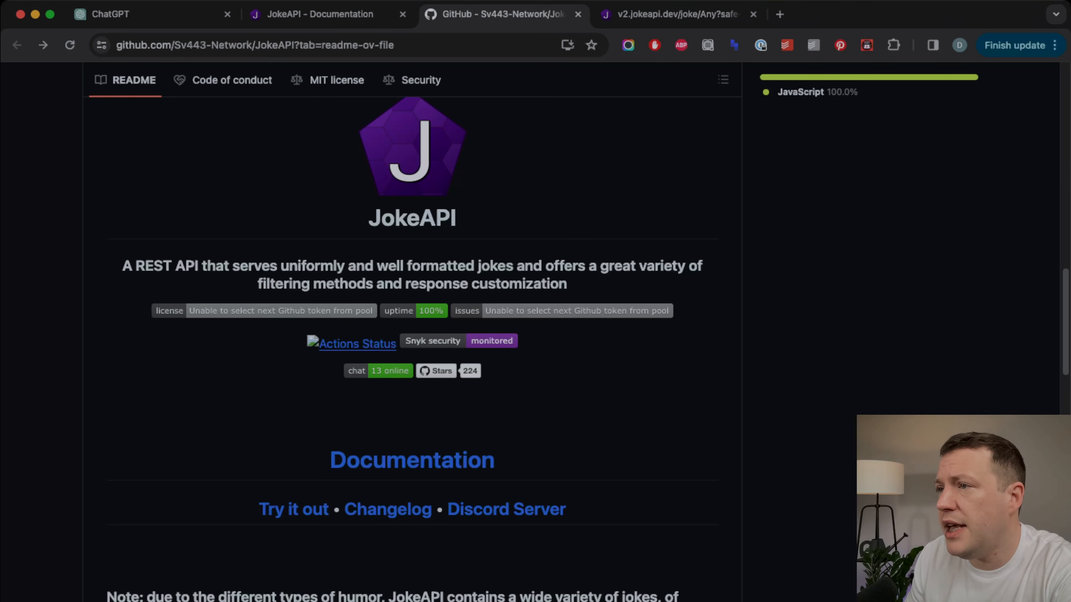
# Examine the category, type and joke text in the v2.jokeapi.dev/joke/Any?safe-mode response and request another joke from the same address.
pyautogui.click(674, 14)
pyautogui.moveTo(83, 85); pyautogui.dragTo(117, 110)
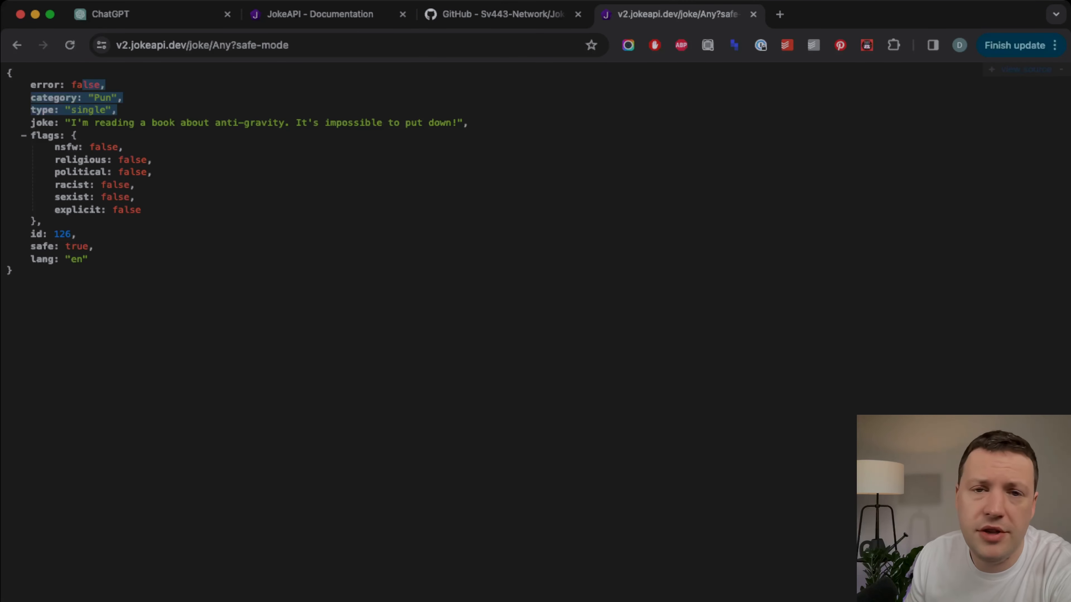
pyautogui.click(111, 136)
pyautogui.moveTo(66, 122); pyautogui.dragTo(468, 123)
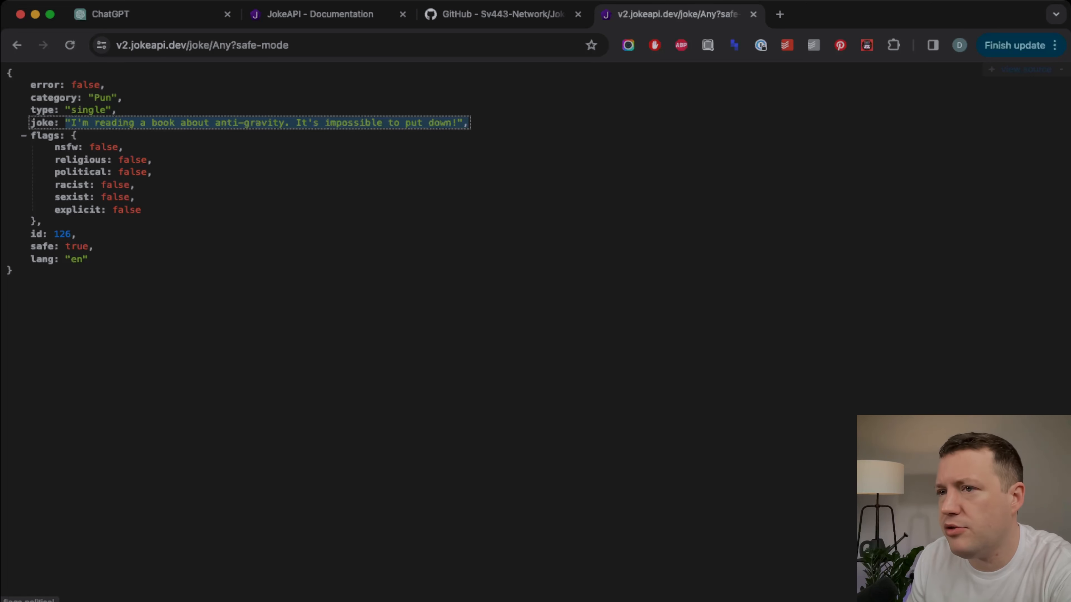
pyautogui.click(295, 312)
pyautogui.click(337, 46)
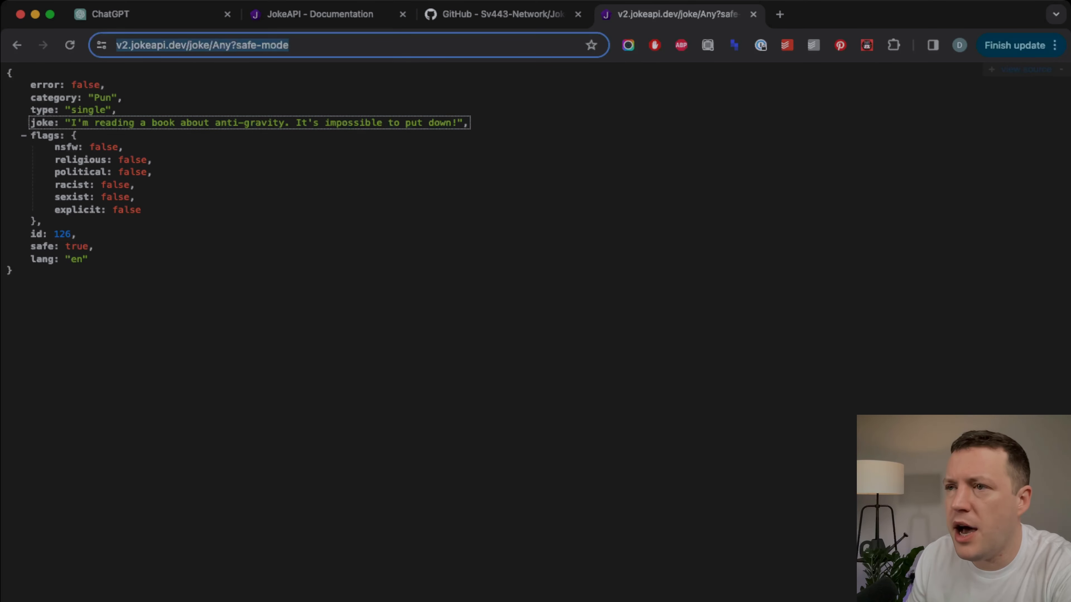
pyautogui.press('Return')
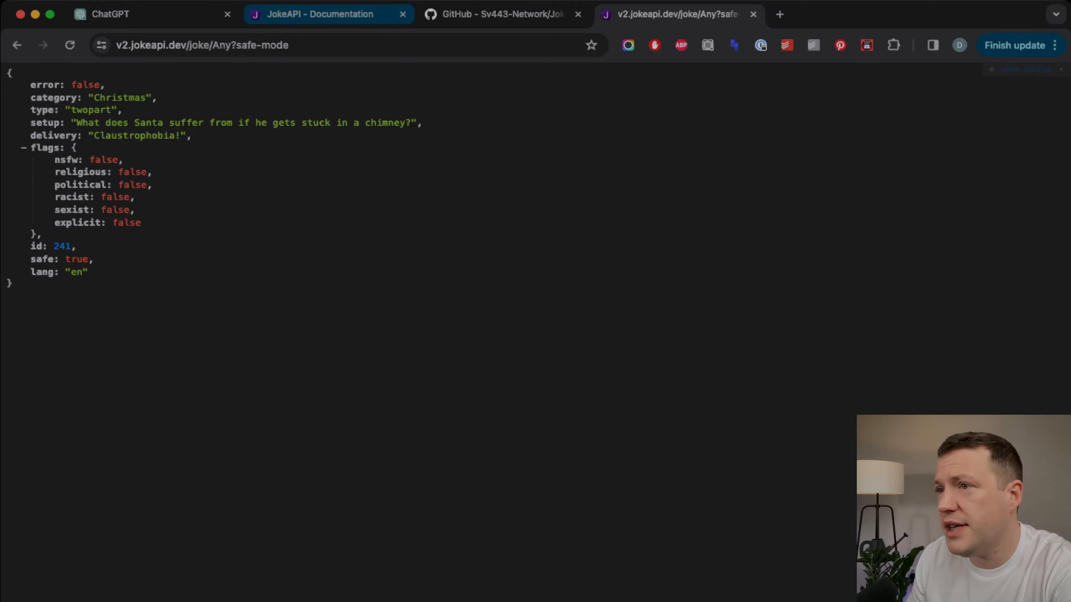
# Open JokeAPI's "Try it out" request form from the GitHub README.
pyautogui.click(320, 14)
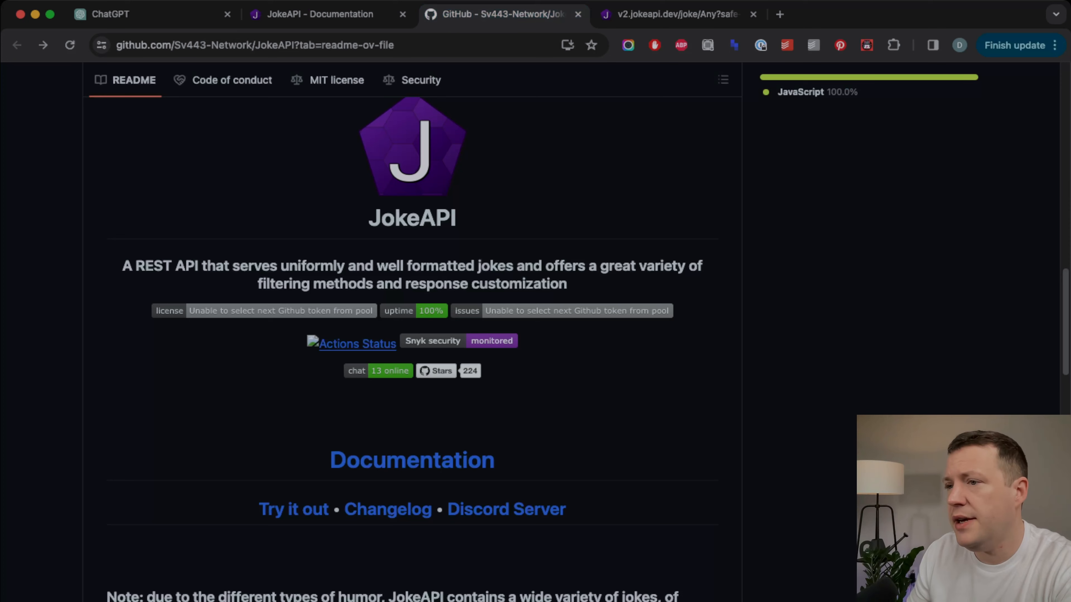
pyautogui.click(502, 14)
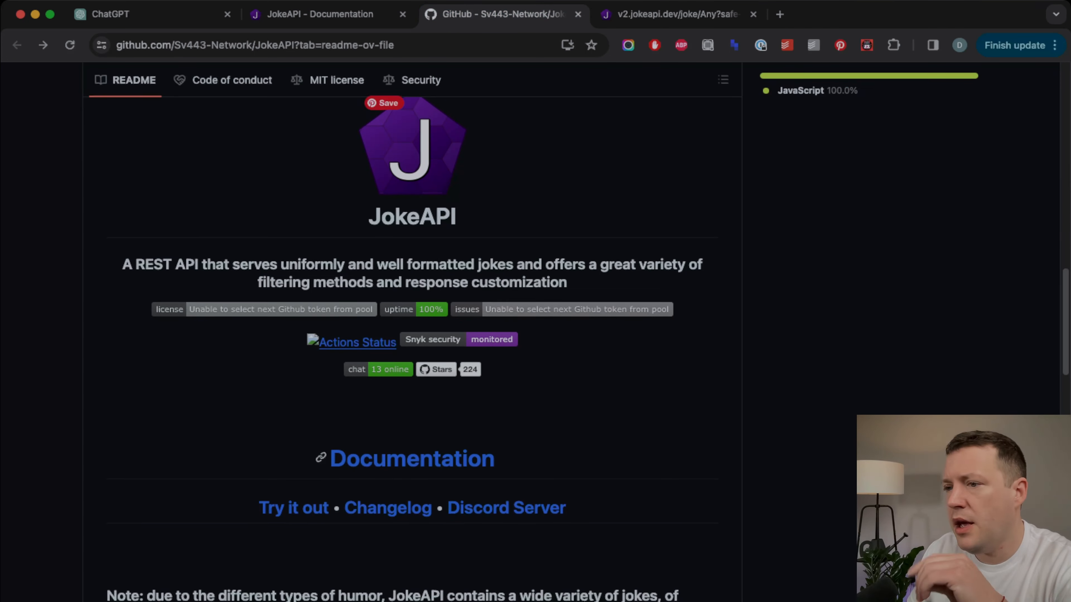
pyautogui.press('super+r')
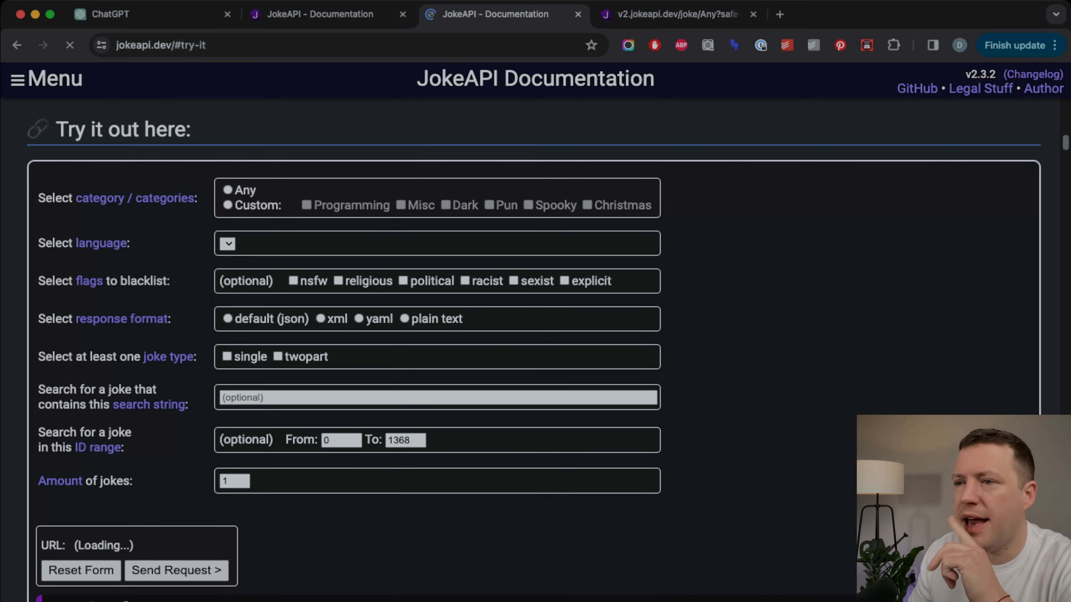
# Try blacklisting the nsfw, religious, political, racist and sexist flags with the Any category in the JokeAPI request form.
pyautogui.click(294, 281)
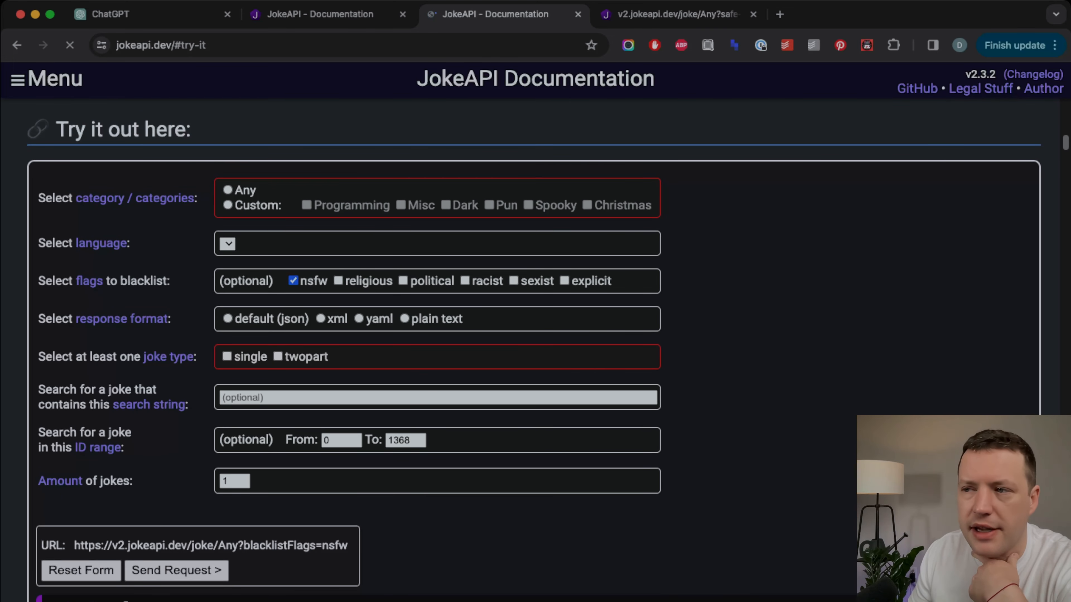
pyautogui.click(338, 280)
pyautogui.click(403, 281)
pyautogui.click(465, 281)
pyautogui.click(513, 281)
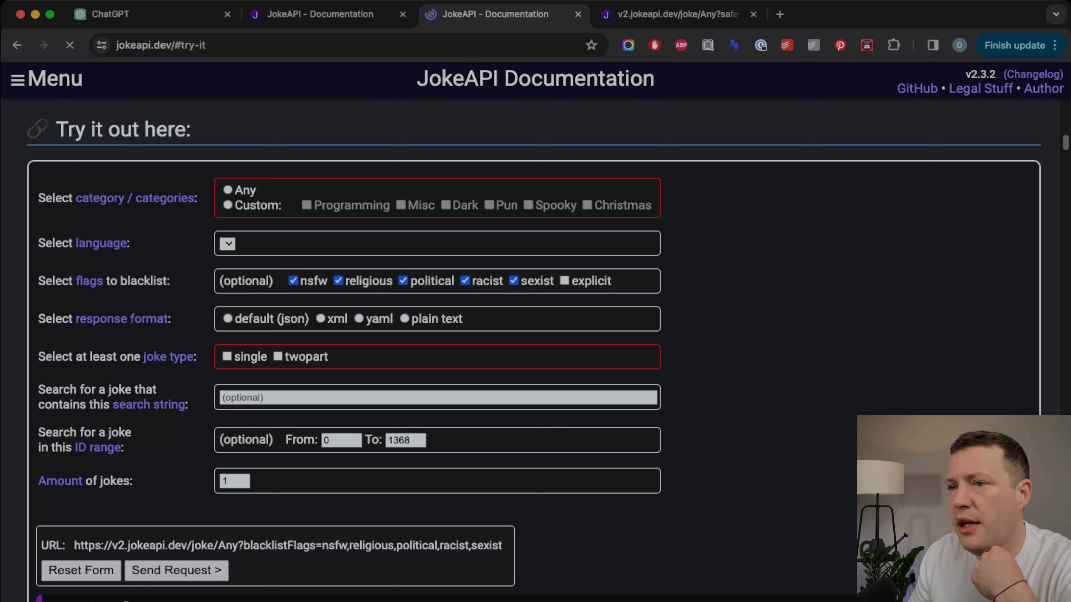
pyautogui.click(228, 190)
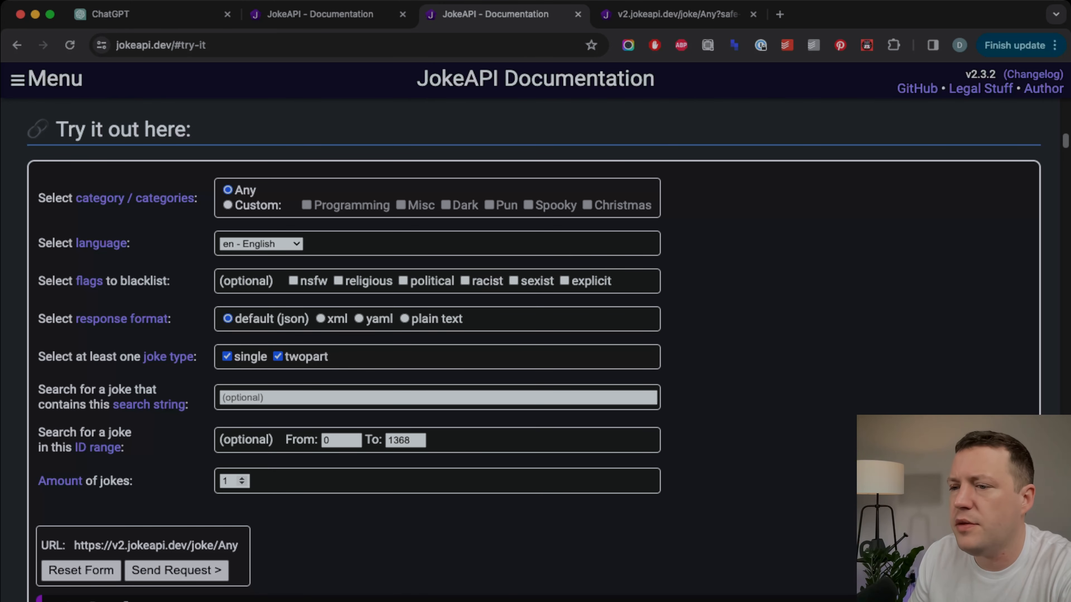
# Review the request form's options, the generated request URL and the JSON result below it.
pyautogui.scroll(-1, 240, 485)
pyautogui.scroll(-1, 534, 350)
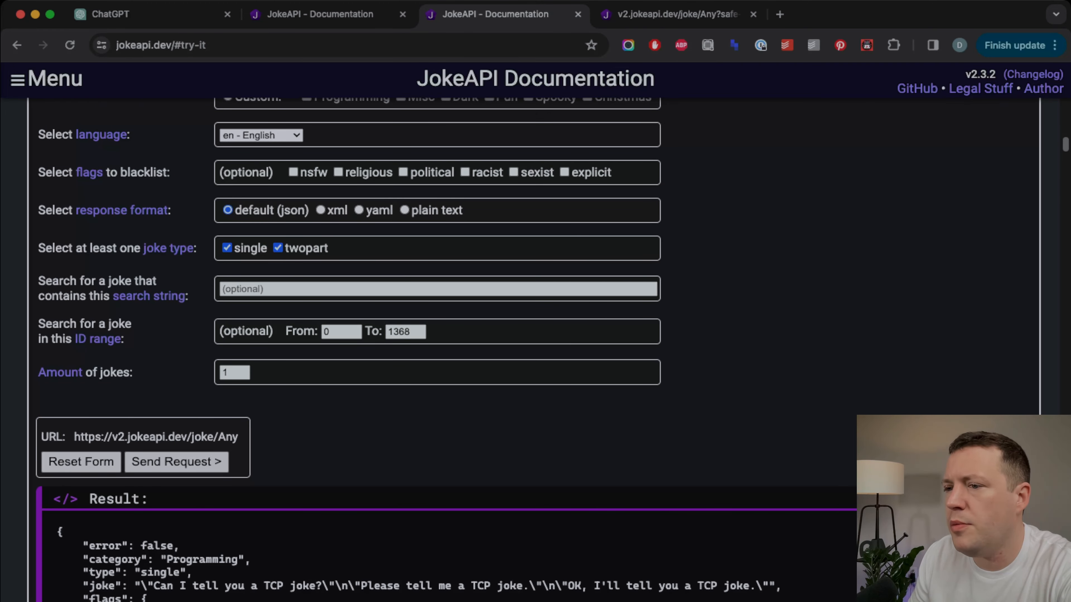
pyautogui.scroll(1, 535, 350)
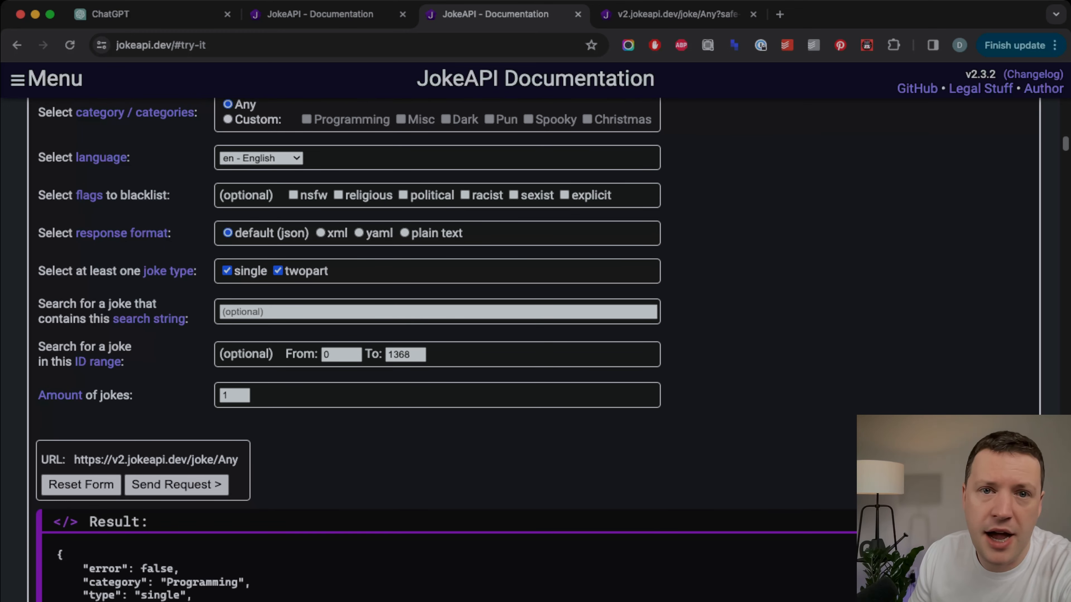
pyautogui.scroll(-3, 535, 350)
# Return to the GPT editor and review the jokester's dad joke reply in the preview.
pyautogui.press('super+1')
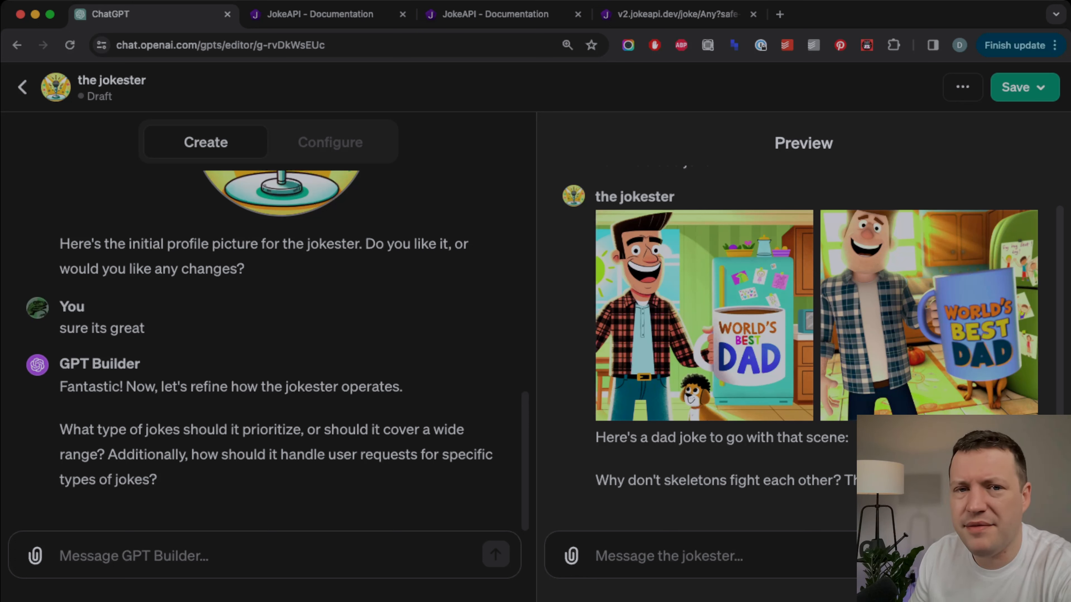
pyautogui.scroll(1, 800, 317)
pyautogui.scroll(-1, 801, 316)
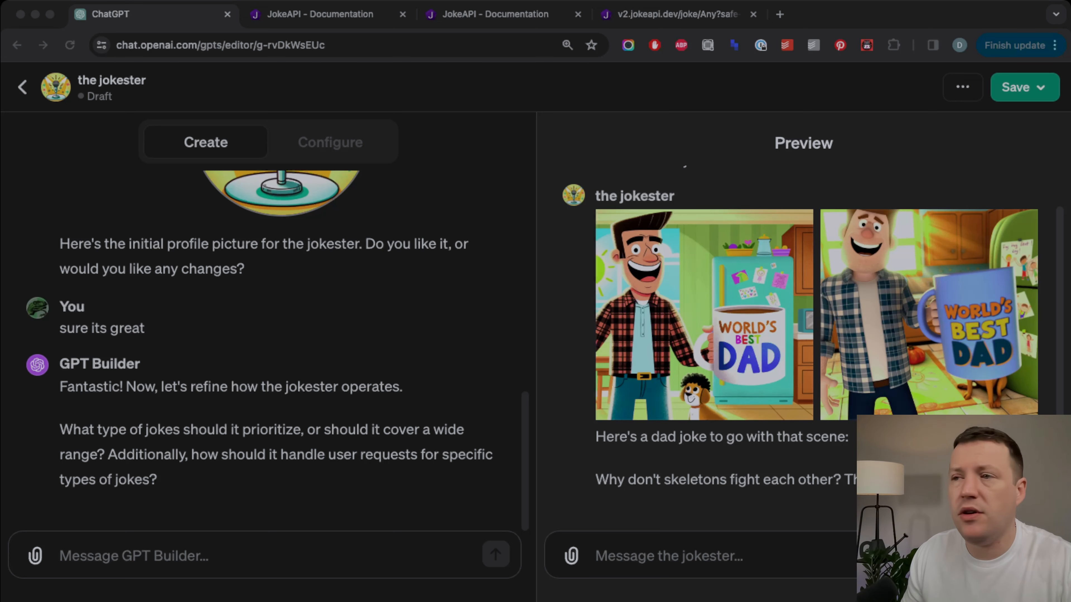
# Turn off DALL·E Image Generation and Web Browsing in the jokester's configuration and start a new action.
pyautogui.click(330, 142)
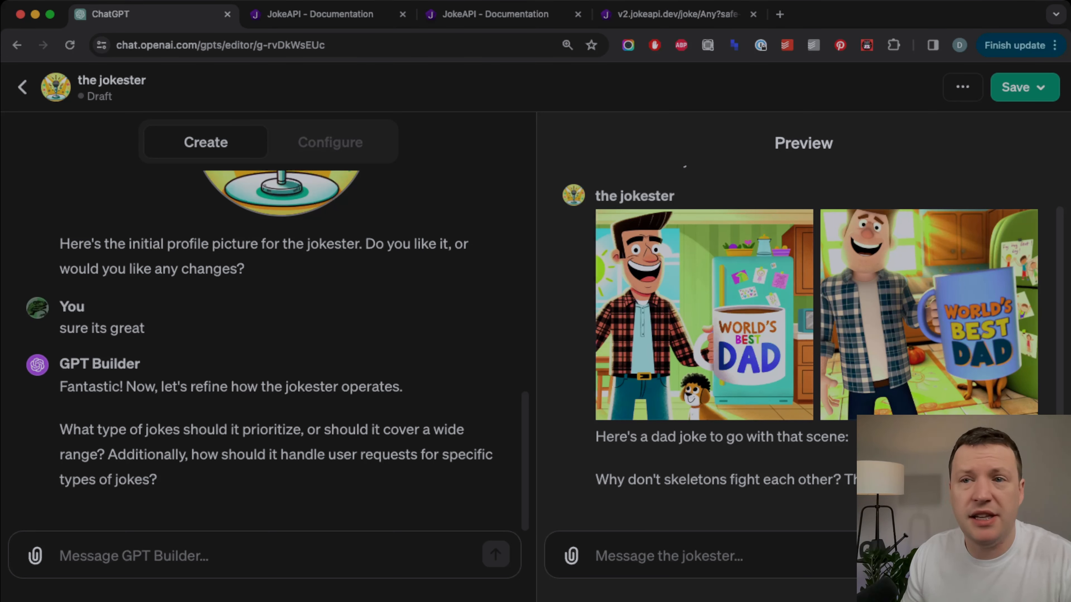
pyautogui.click(330, 142)
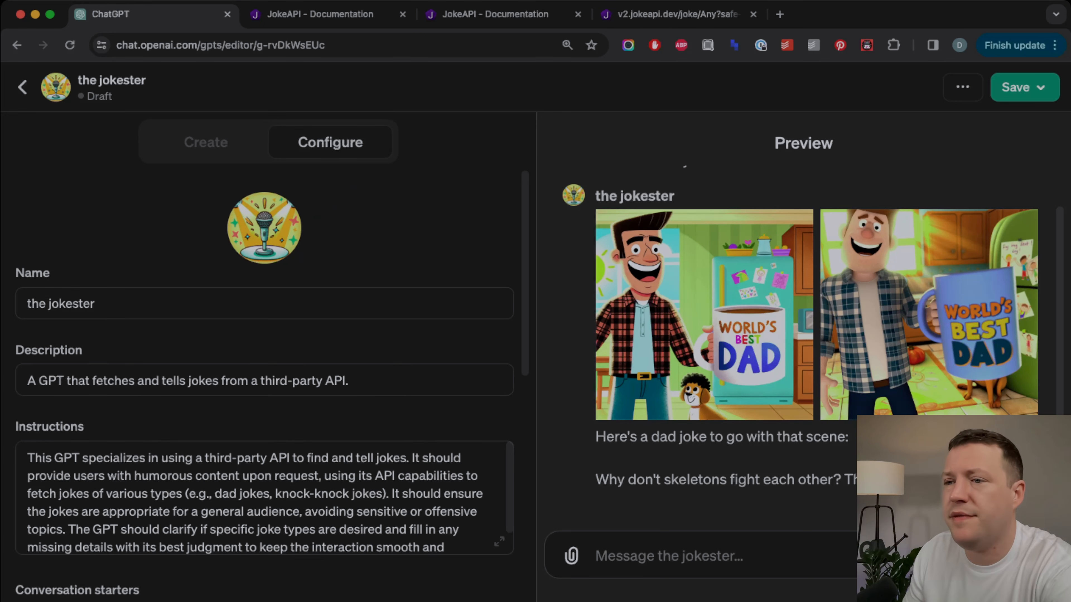
pyautogui.scroll(-5, 265, 379)
pyautogui.scroll(1, 264, 379)
pyautogui.scroll(-1, 264, 380)
pyautogui.scroll(-3, 261, 358)
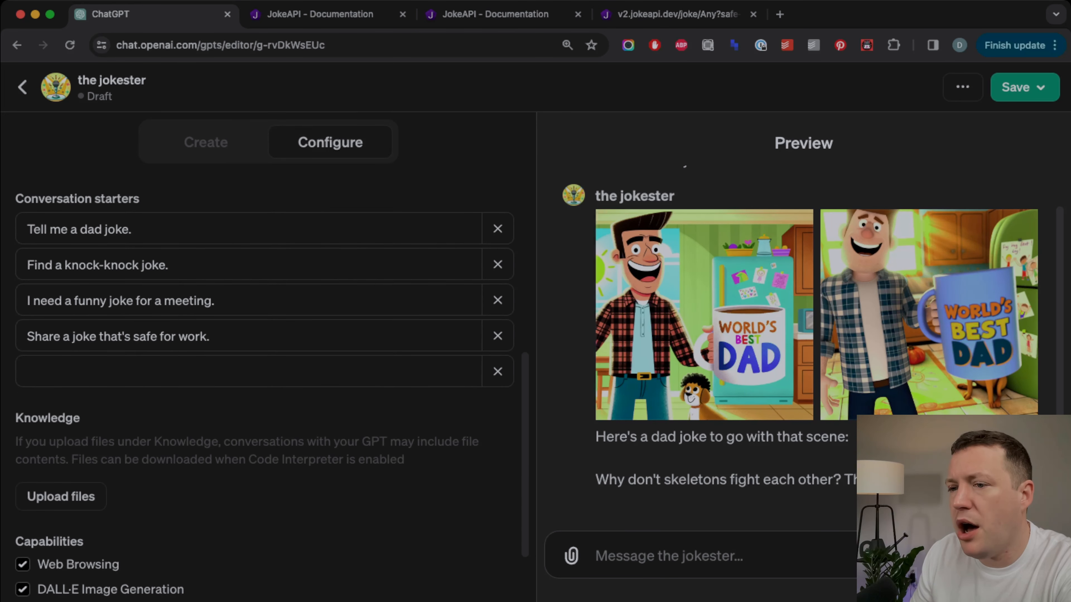
pyautogui.scroll(-4, 270, 380)
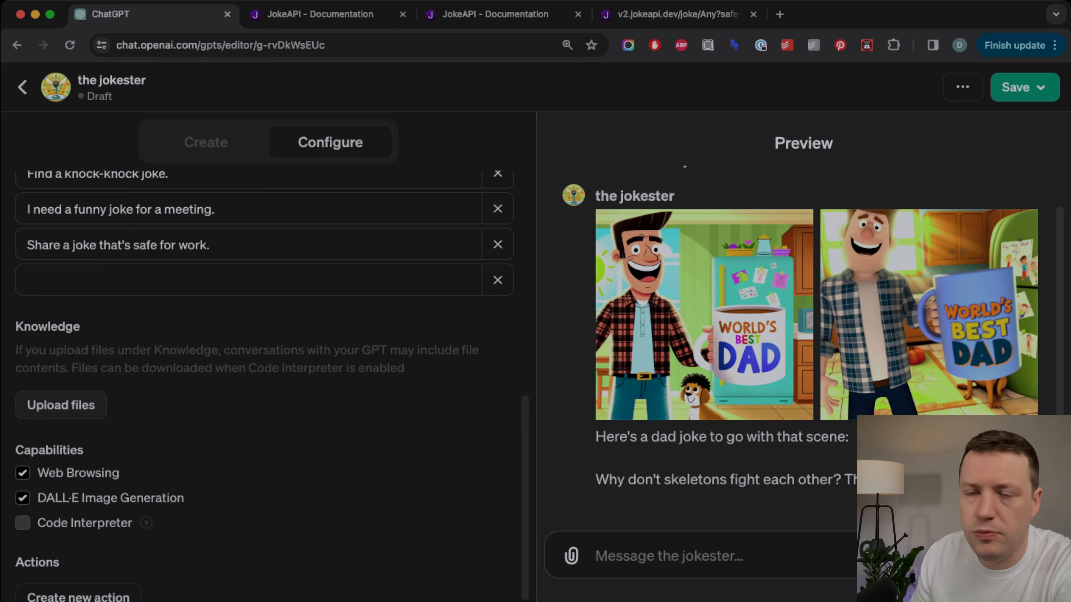
pyautogui.scroll(-1, 269, 380)
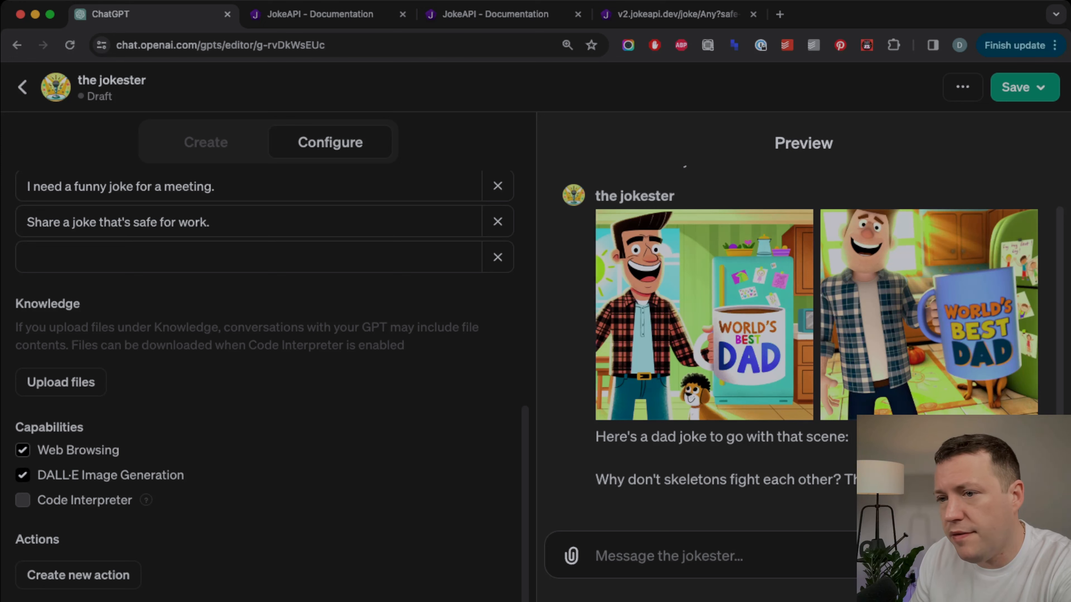
pyautogui.click(23, 475)
pyautogui.click(23, 450)
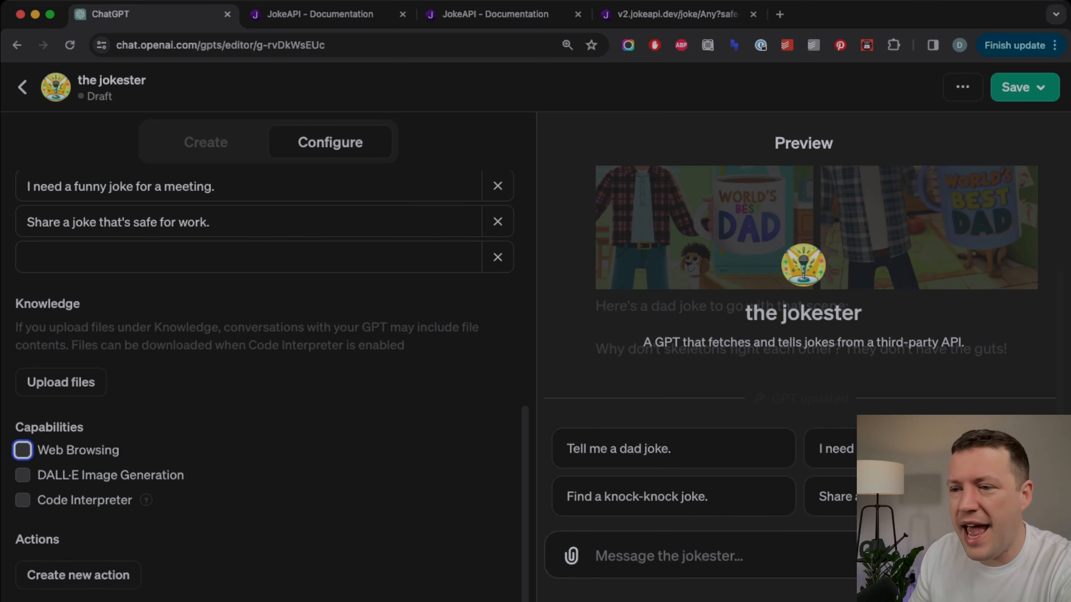
pyautogui.click(78, 575)
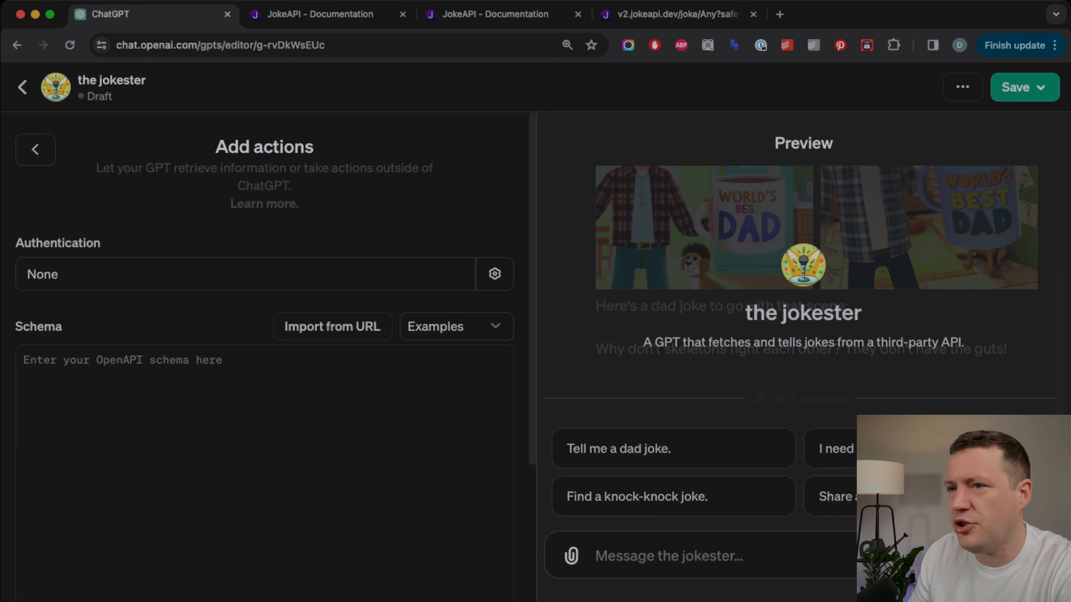
# Try the weather example and the blank template as the new action's schema, and clear the schema field again.
pyautogui.scroll(-1, 264, 357)
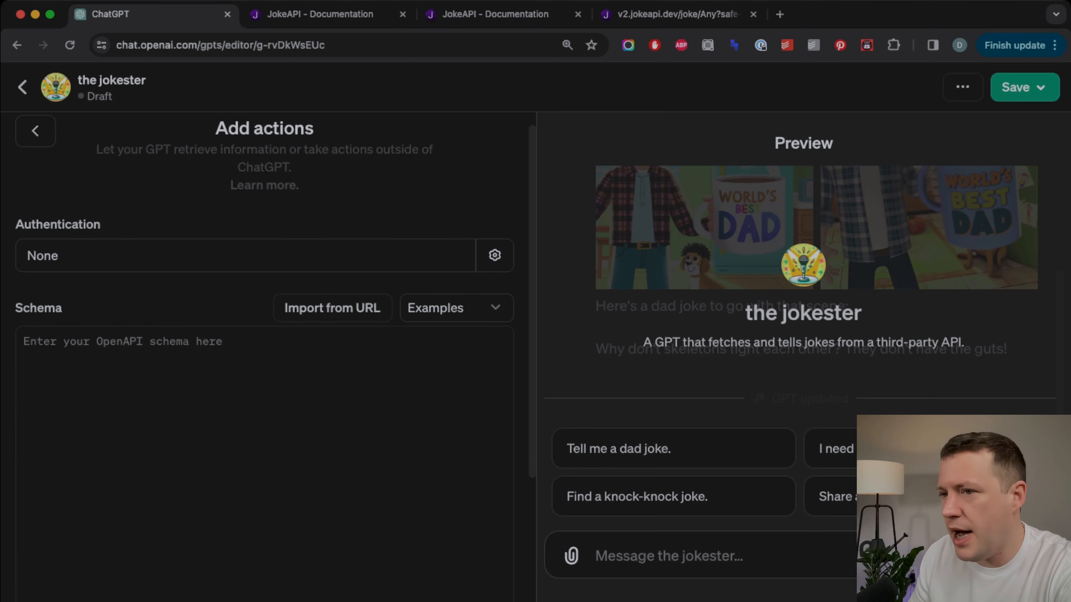
pyautogui.scroll(-5, 264, 357)
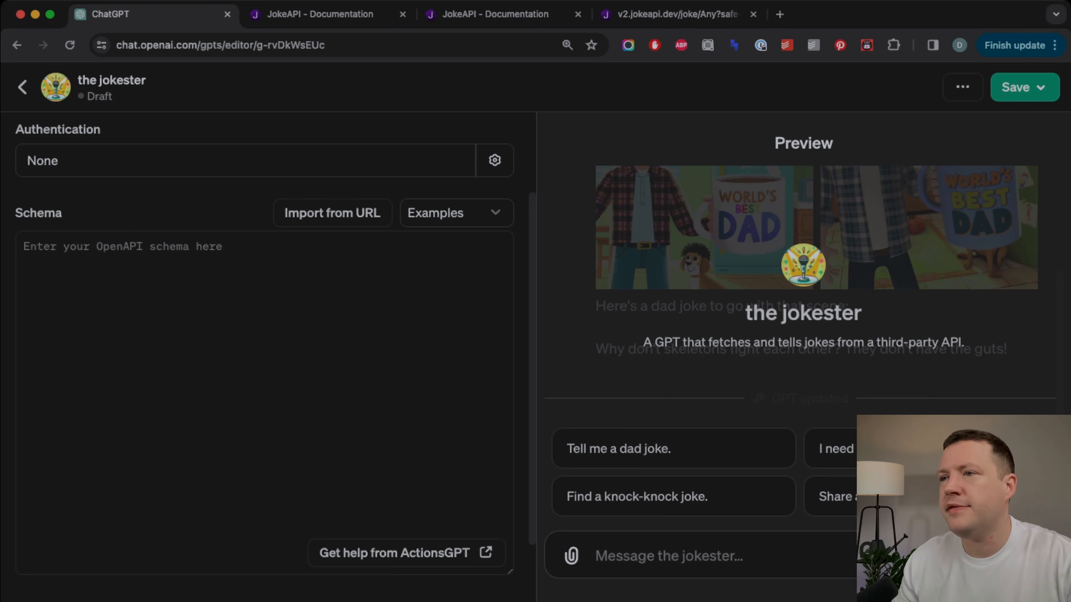
pyautogui.scroll(-1, 264, 357)
pyautogui.click(456, 197)
pyautogui.click(447, 216)
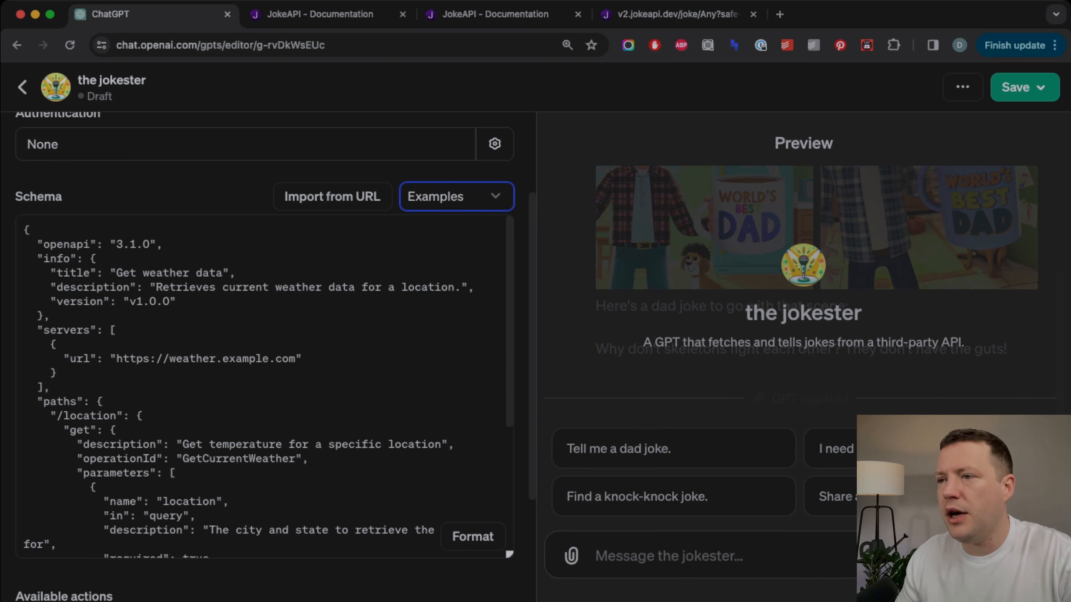
pyautogui.click(447, 252)
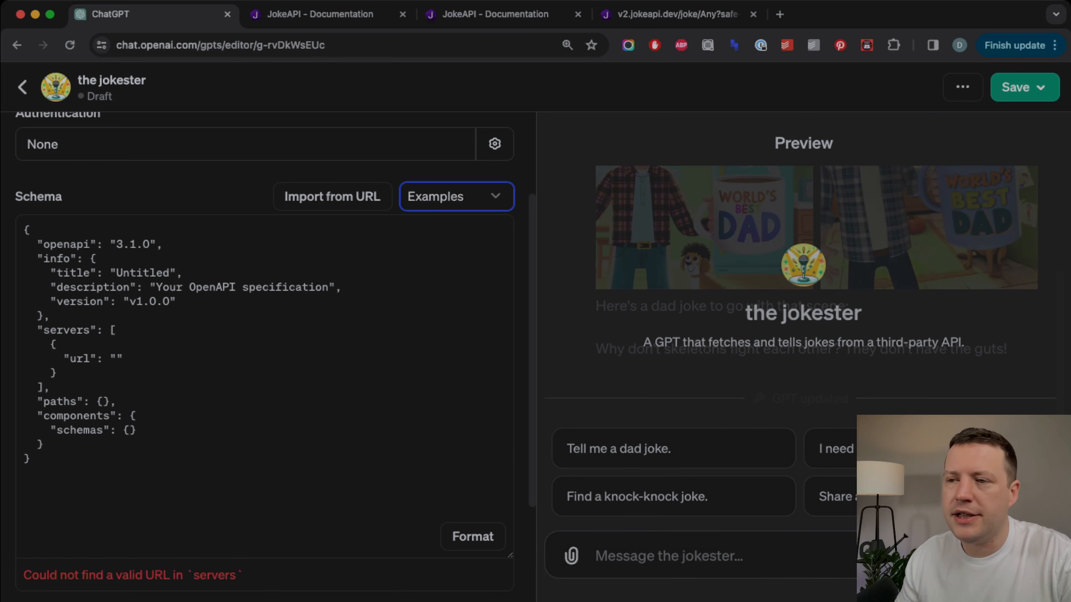
pyautogui.moveTo(33, 460); pyautogui.dragTo(24, 230)
pyautogui.press('BackSpace')
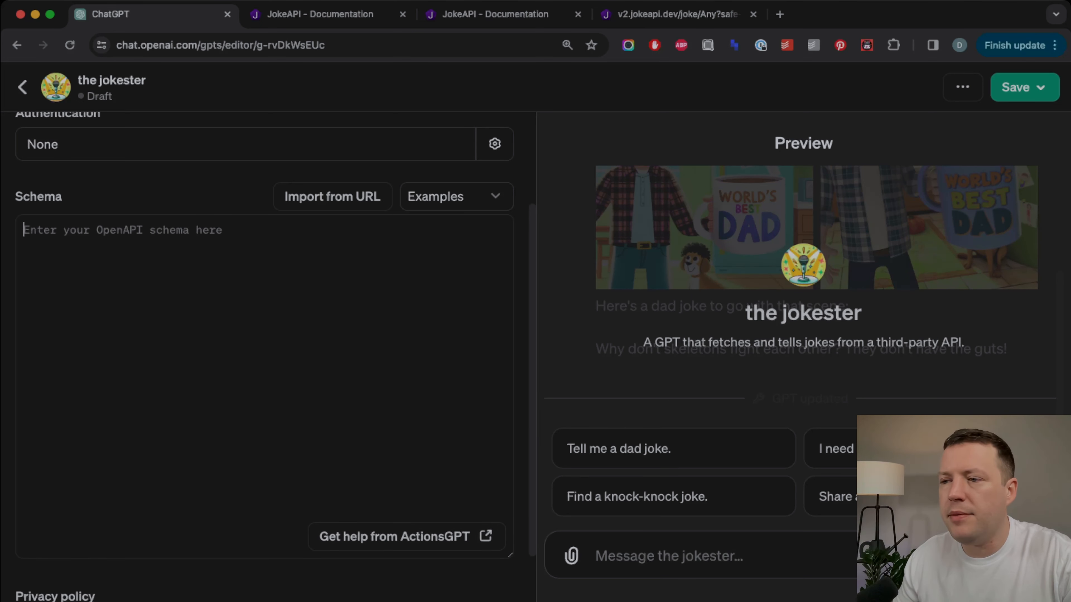
# Open ActionsGPT for help with writing the action's OpenAPI schema.
pyautogui.scroll(-1, 265, 337)
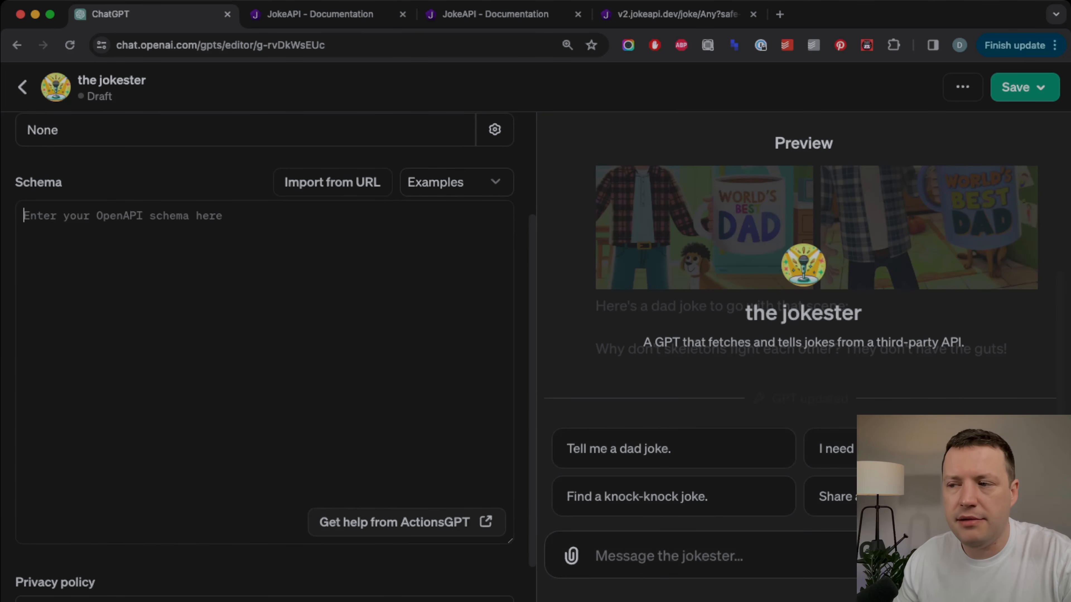
pyautogui.scroll(-1, 265, 337)
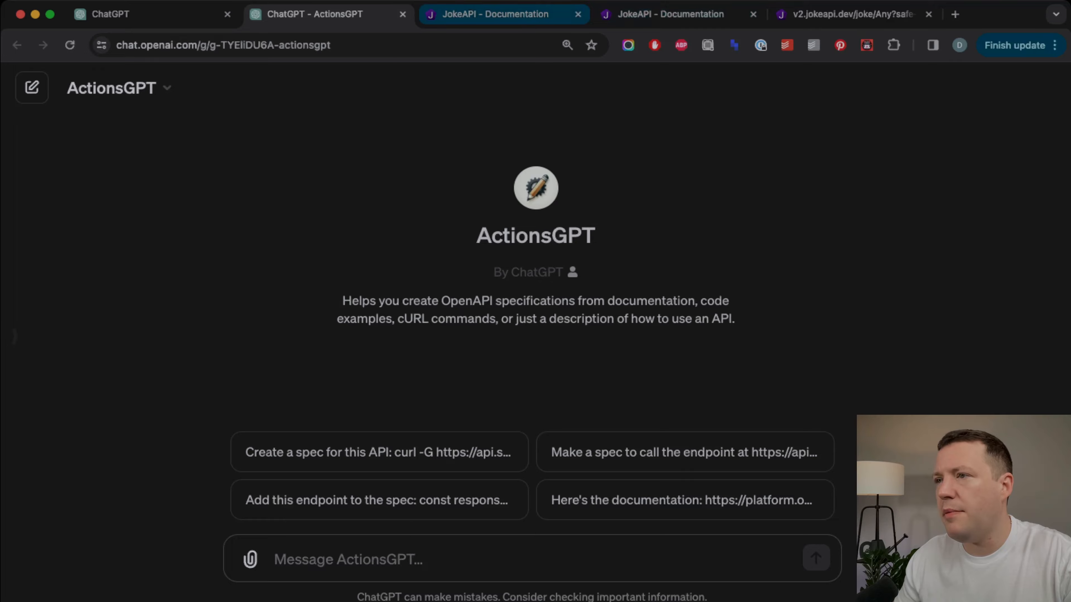
# Copy the JokeAPI documentation from the URL Parameters heading through the end of the Submit Joke endpoint section.
pyautogui.click(495, 14)
pyautogui.scroll(-20, 535, 350)
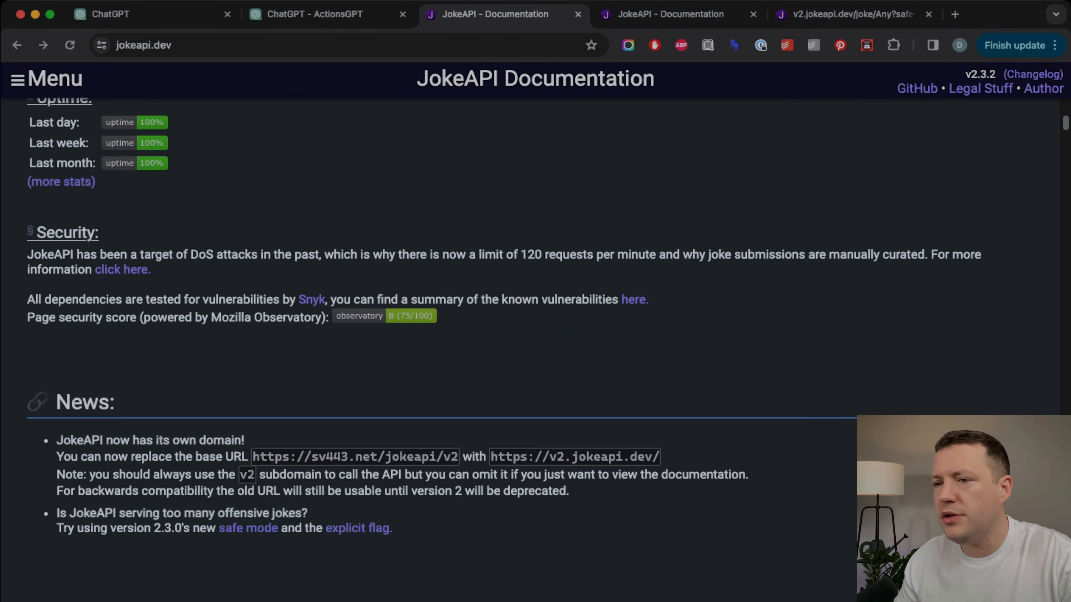
pyautogui.scroll(-20, 535, 349)
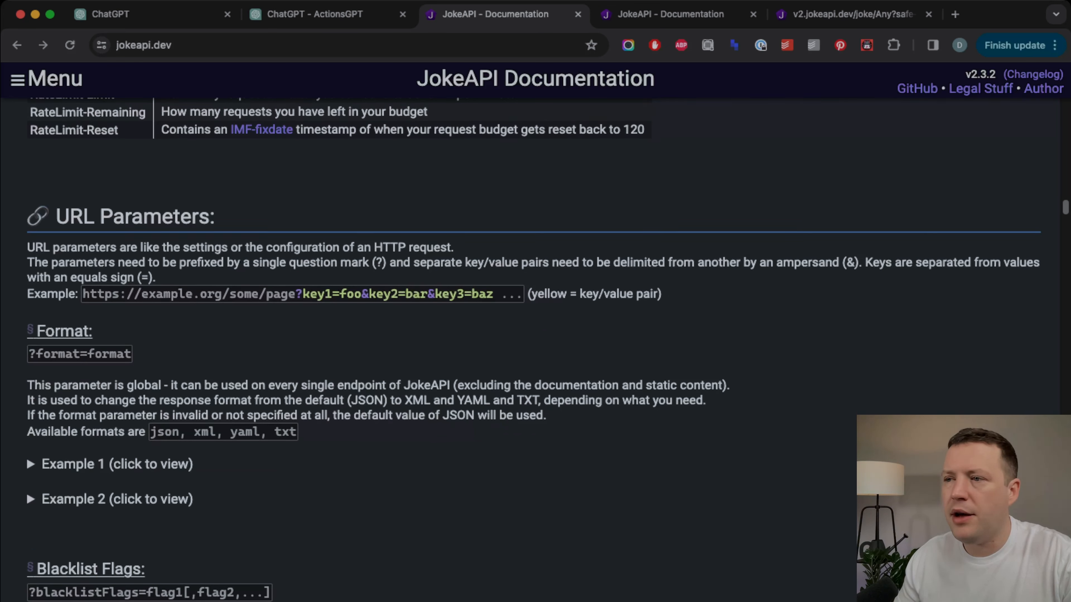
pyautogui.moveTo(37, 192); pyautogui.dragTo(347, 523)
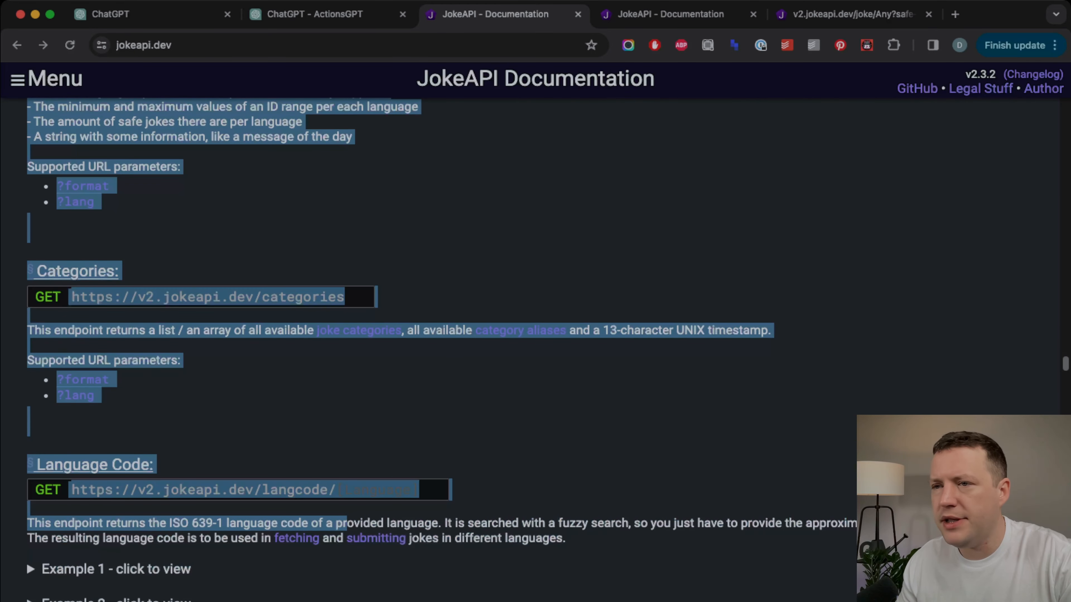
pyautogui.scroll(5, 358, 536)
pyautogui.scroll(8, 26, 284)
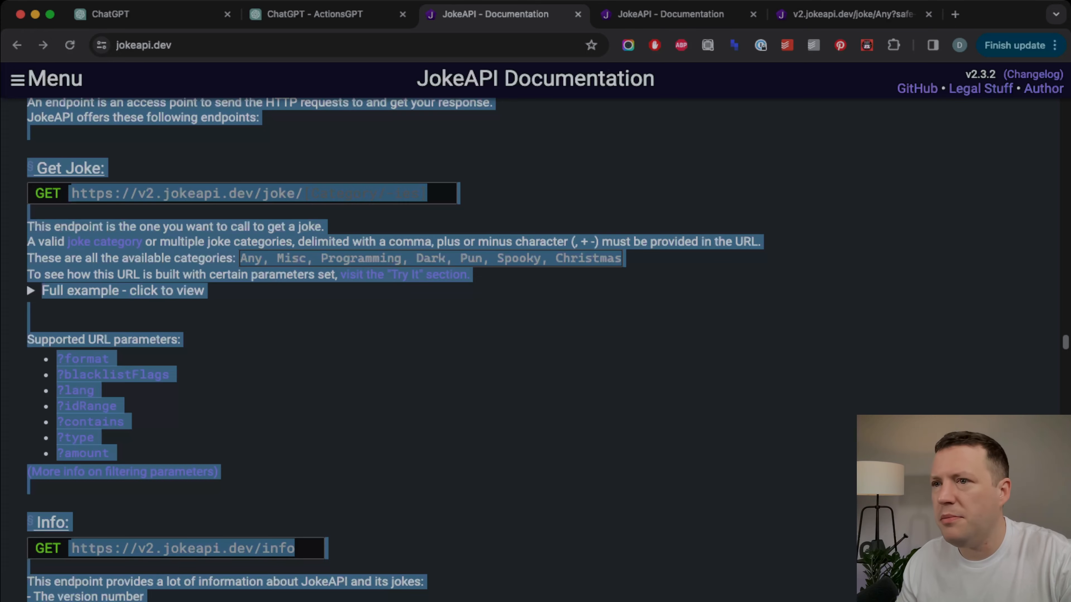
pyautogui.scroll(3, 533, 350)
pyautogui.scroll(-8, 533, 349)
pyautogui.scroll(-18, 534, 349)
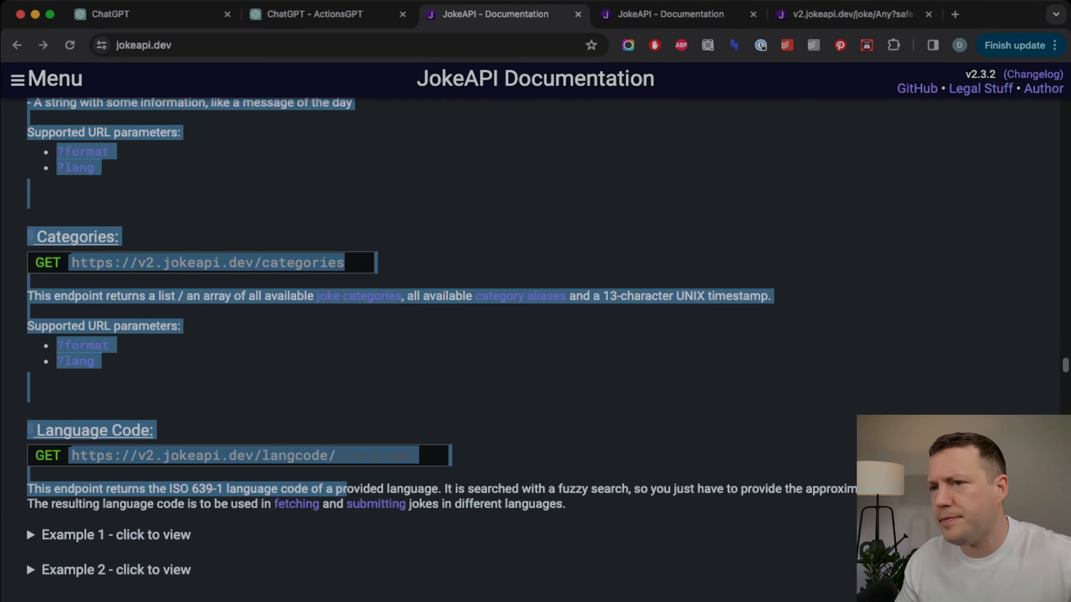
pyautogui.scroll(-15, 534, 350)
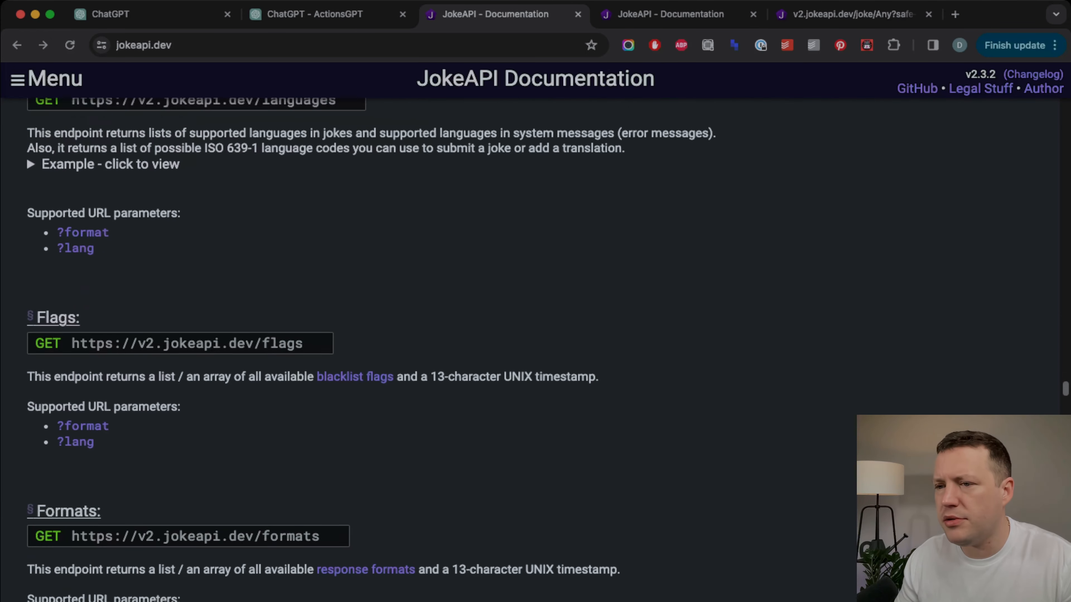
pyautogui.scroll(-10, 534, 350)
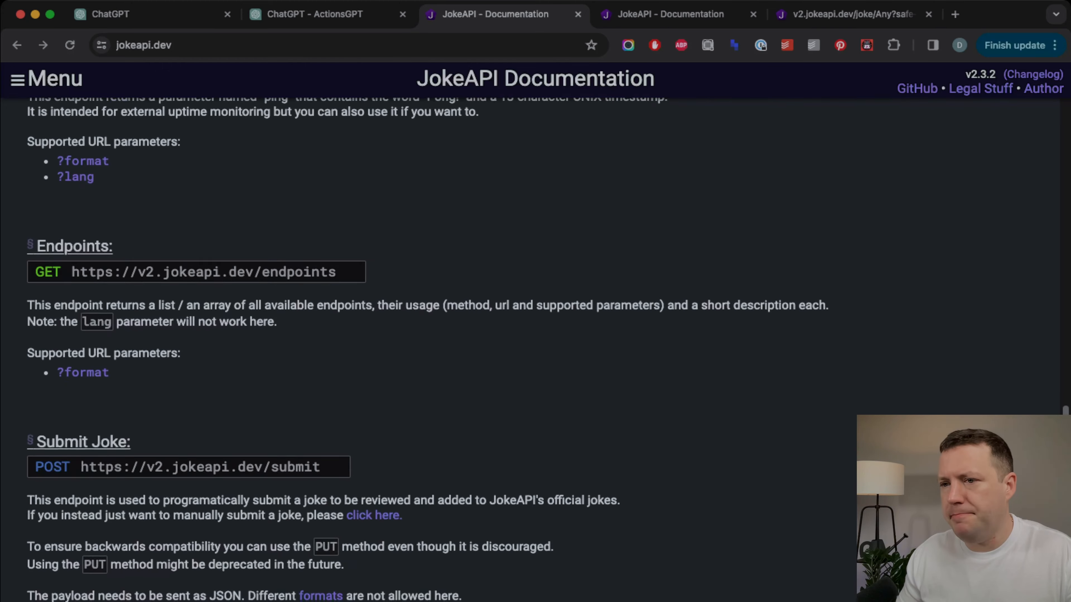
pyautogui.scroll(-7, 534, 350)
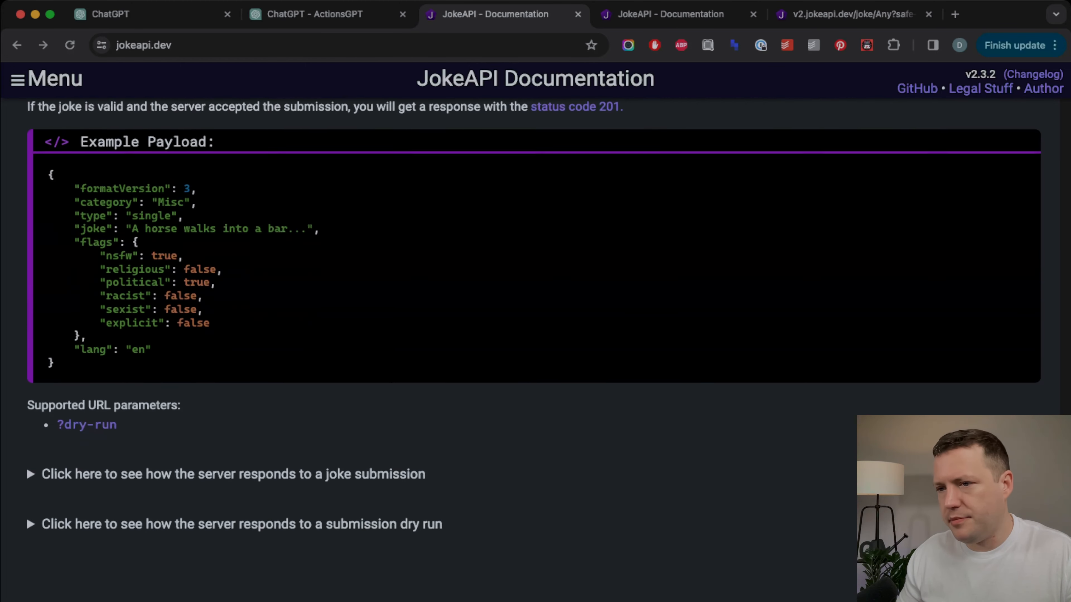
pyautogui.moveTo(27, 406); pyautogui.dragTo(50, 85)
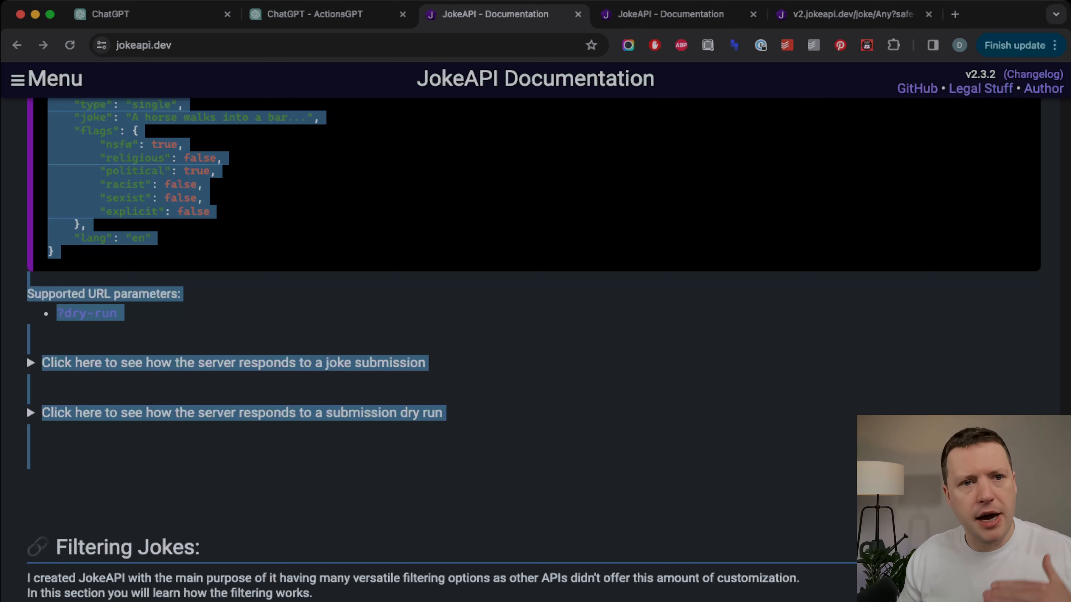
# Send ActionsGPT the copied JokeAPI documentation, enclosed between lines of triple backticks.
pyautogui.click(320, 14)
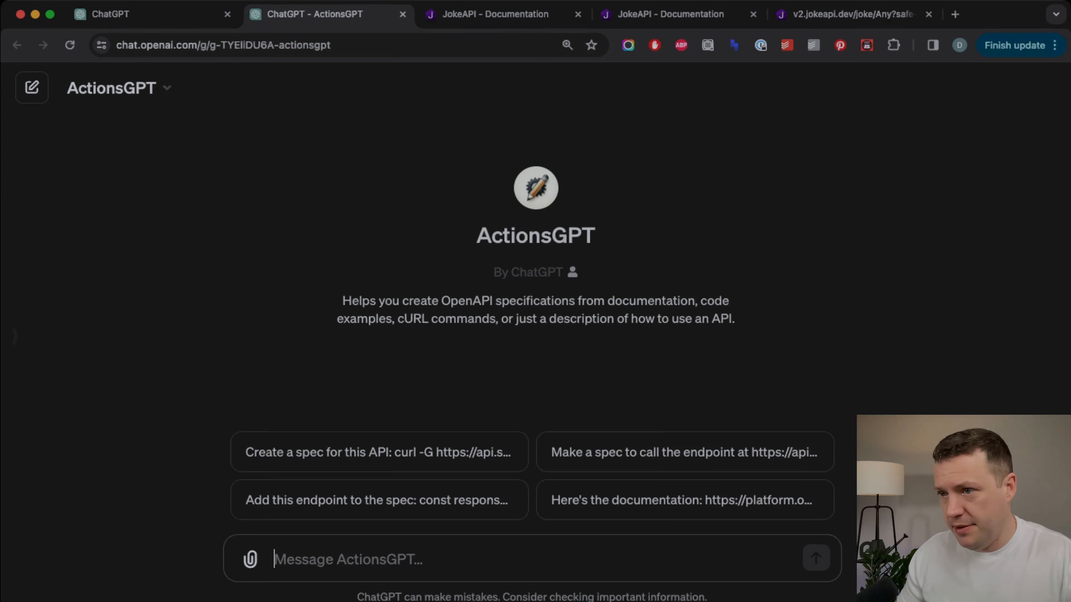
pyautogui.write('`')
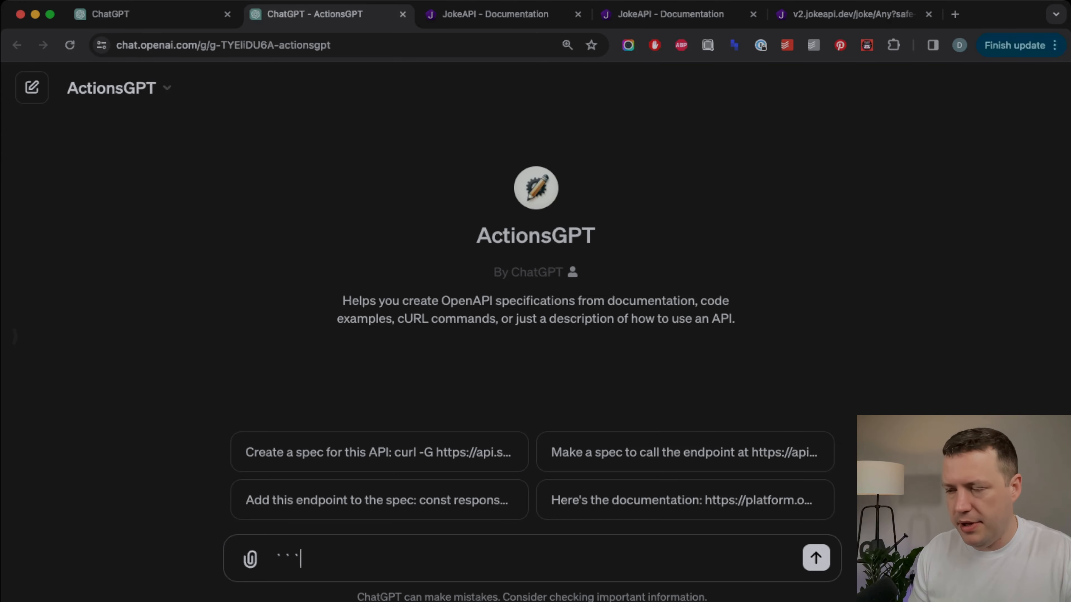
pyautogui.write('``')
pyautogui.hotkey('shift', 'Return')
pyautogui.press('super+v')
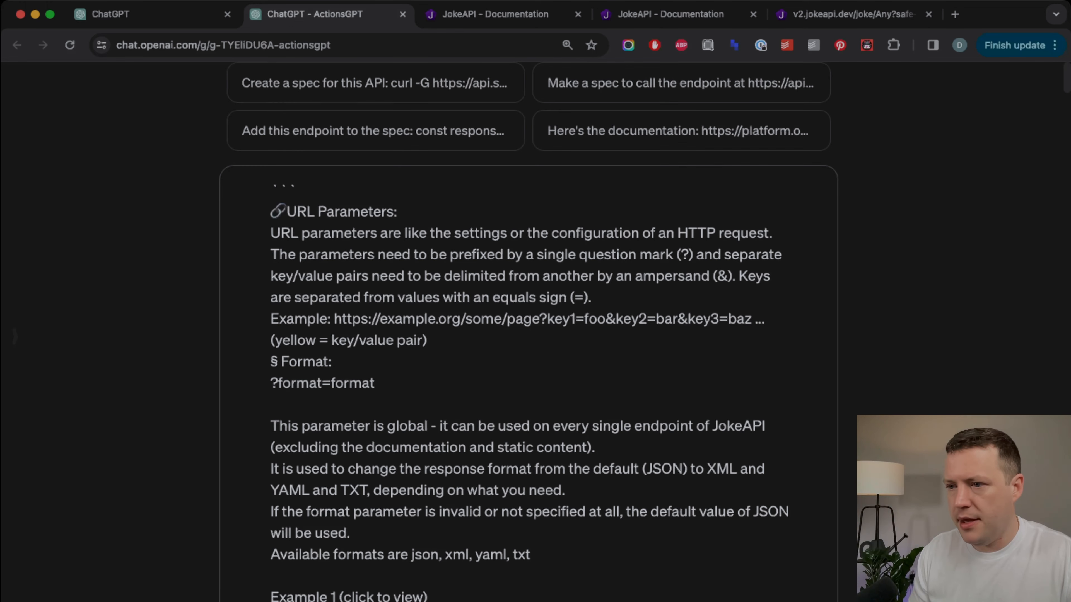
pyautogui.write('`')
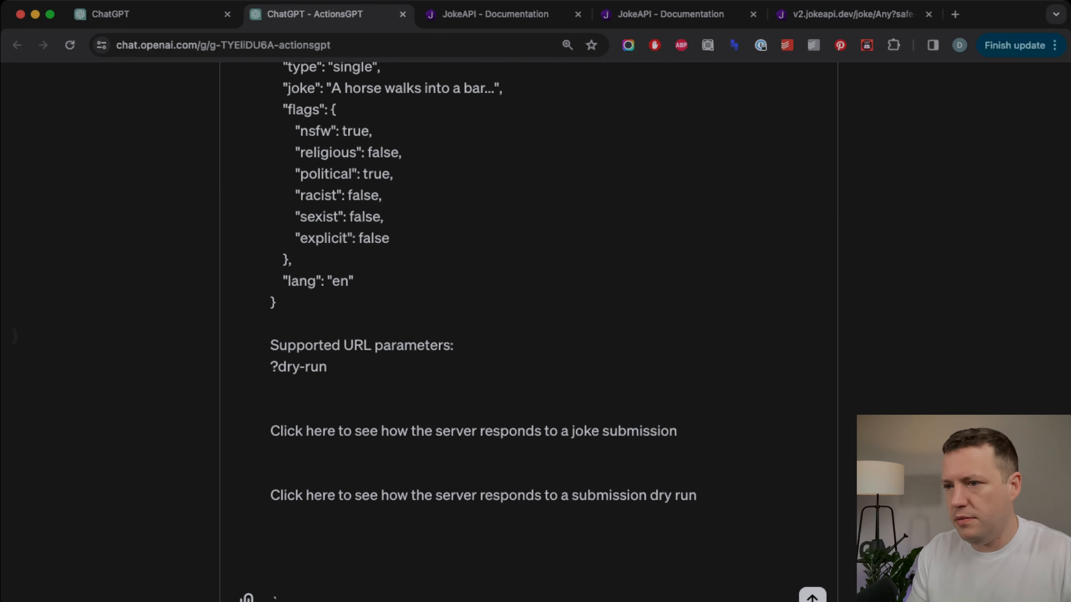
pyautogui.hotkey('shift', 'Return')
pyautogui.write('```')
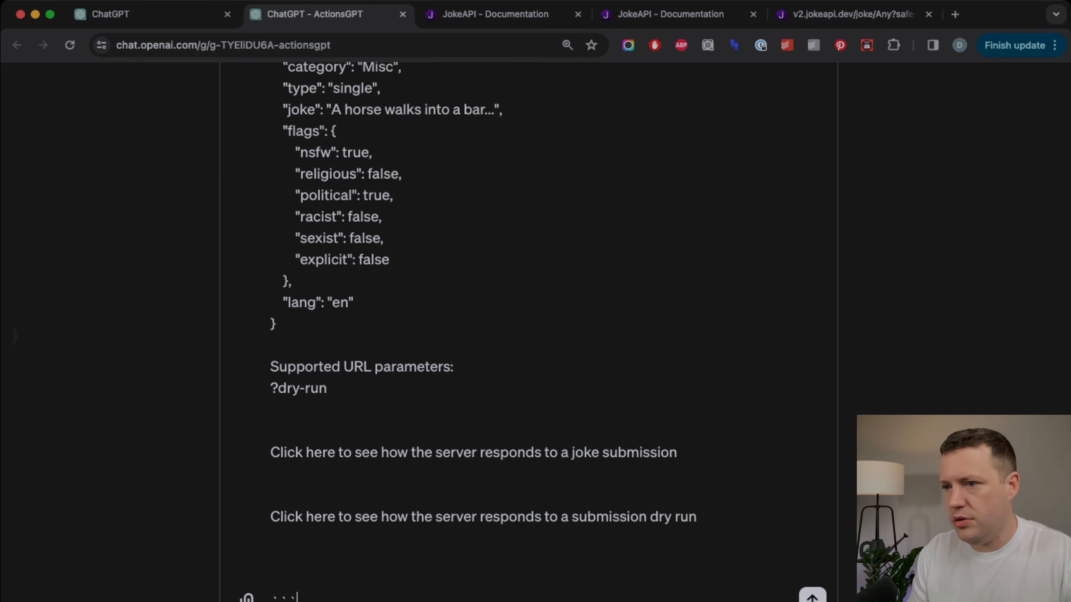
pyautogui.press('Return')
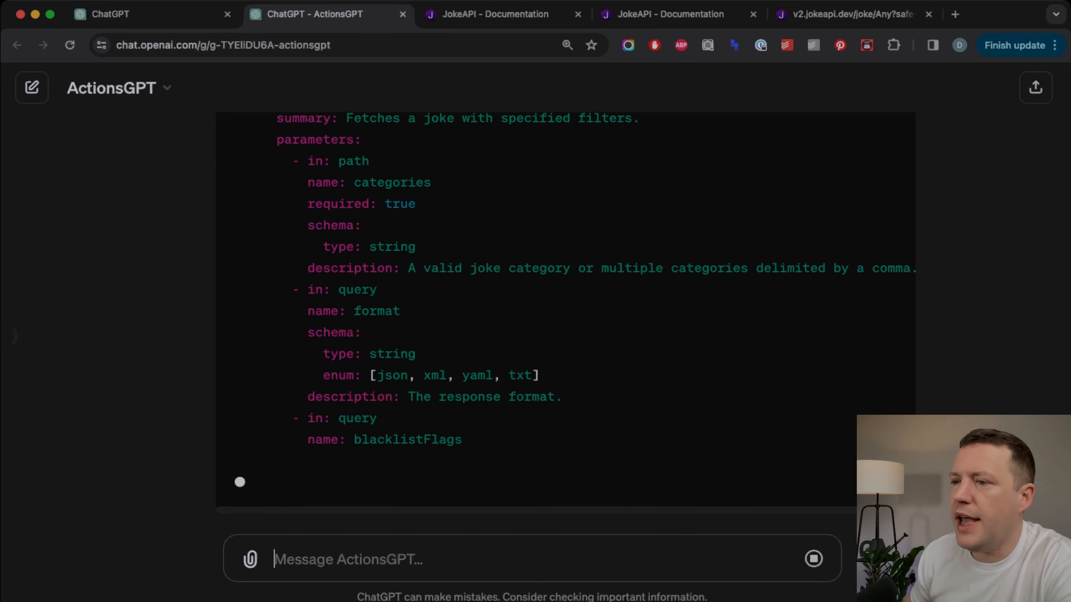
# Review the OpenAPI specification that ActionsGPT generates, including its server, joke-fetching path, submit path and closing explanation.
pyautogui.scroll(5, 565, 320)
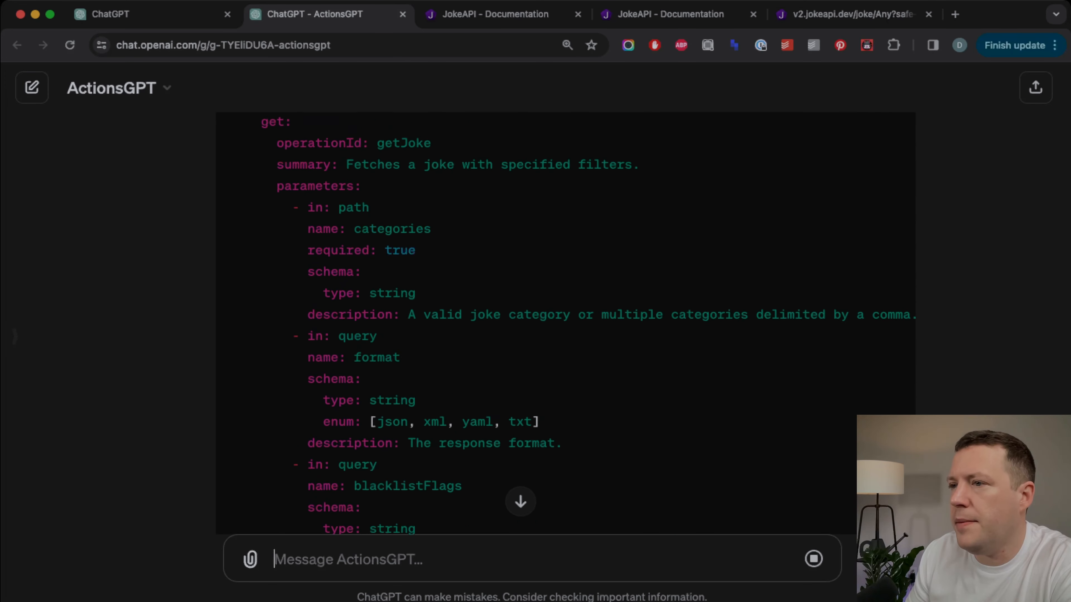
pyautogui.scroll(4, 565, 321)
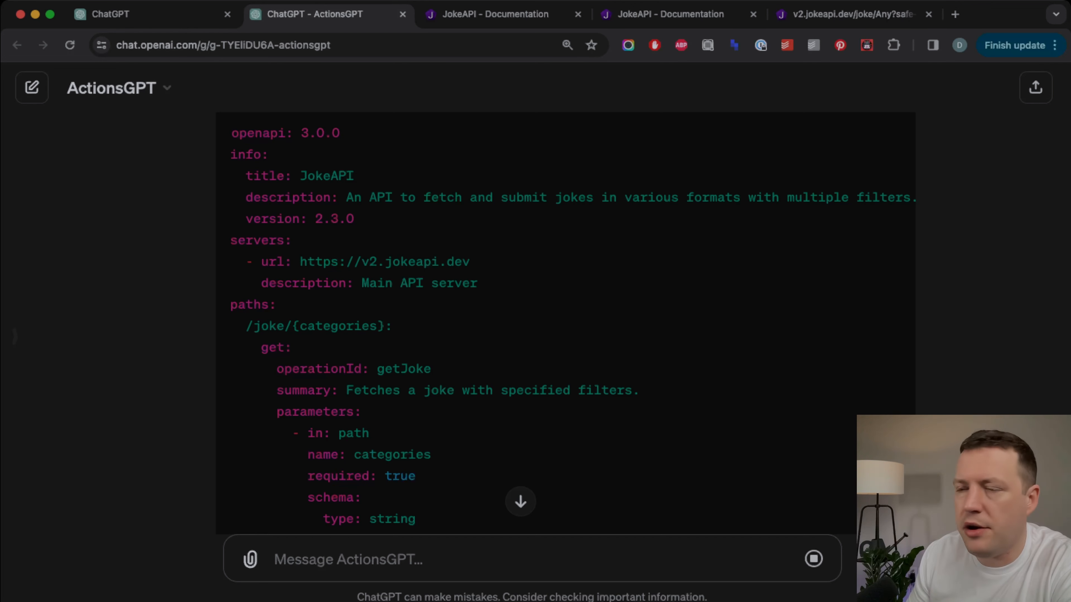
pyautogui.scroll(-15, 565, 320)
pyautogui.scroll(-12, 565, 321)
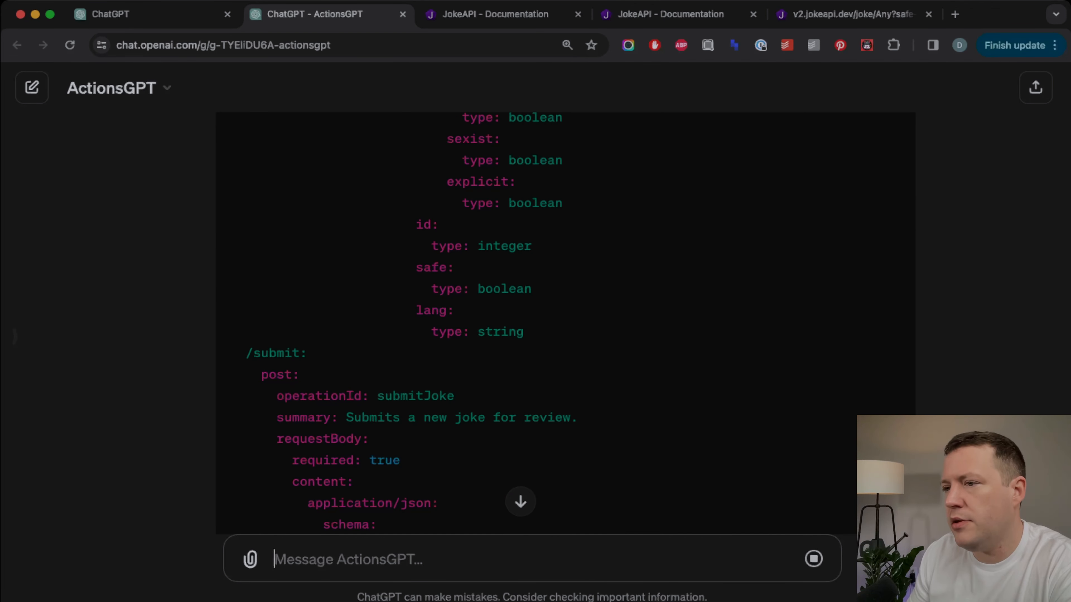
pyautogui.scroll(-1, 565, 320)
pyautogui.moveTo(261, 305); pyautogui.dragTo(300, 327)
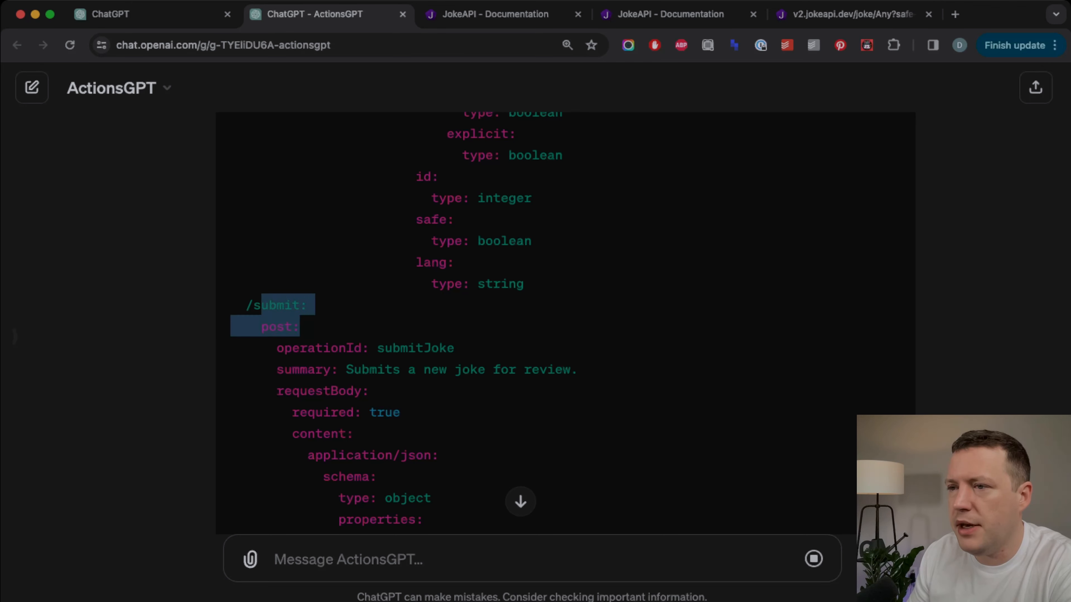
pyautogui.click(300, 326)
pyautogui.scroll(-18, 565, 320)
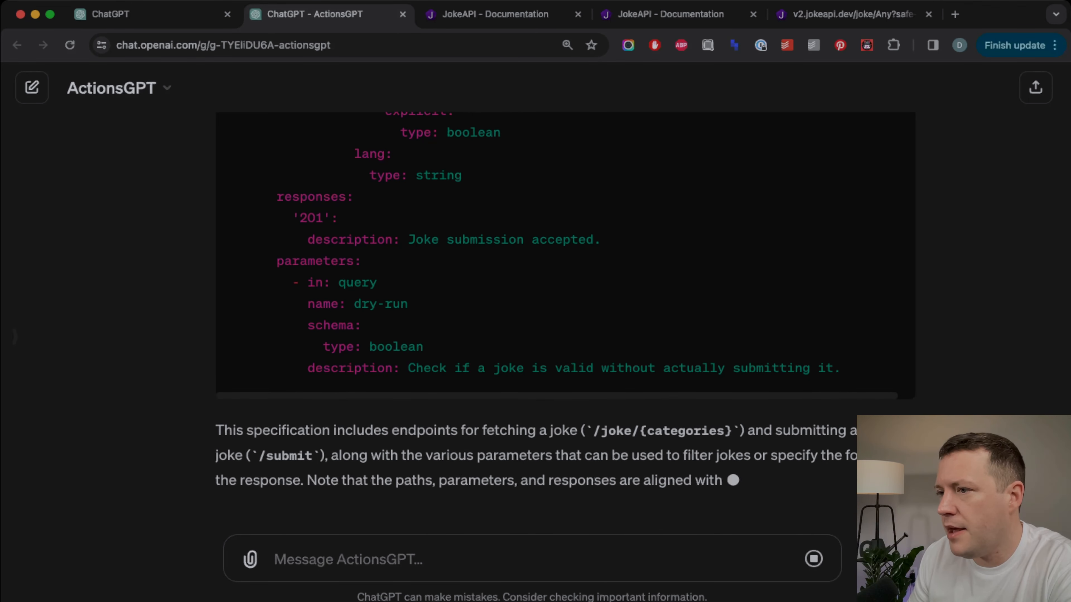
pyautogui.scroll(-2, 564, 323)
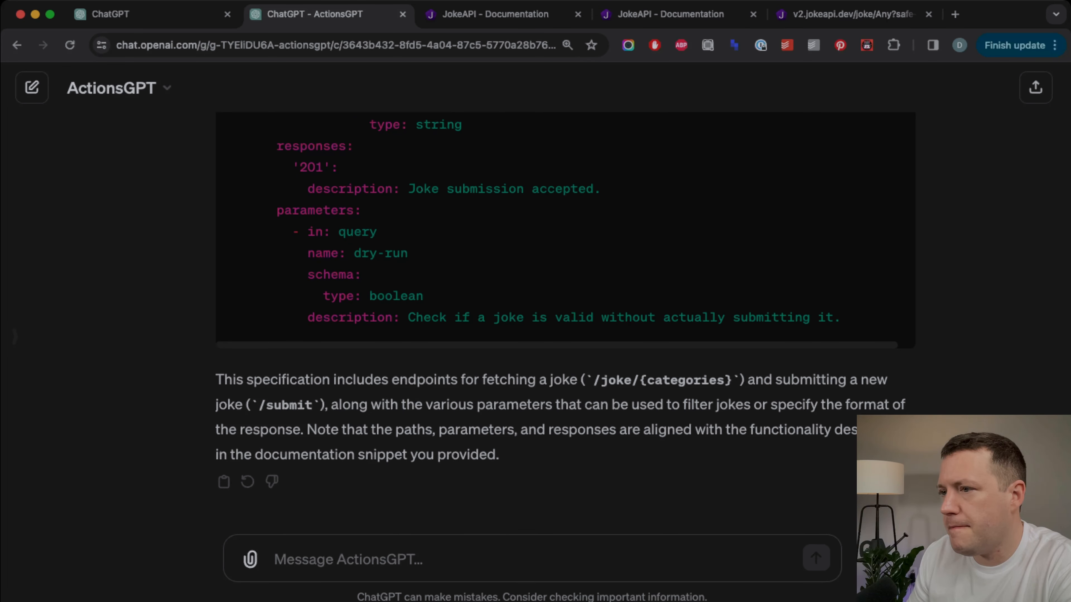
# Copy the complete YAML specification from ActionsGPT's reply.
pyautogui.scroll(15, 565, 320)
pyautogui.scroll(20, 565, 321)
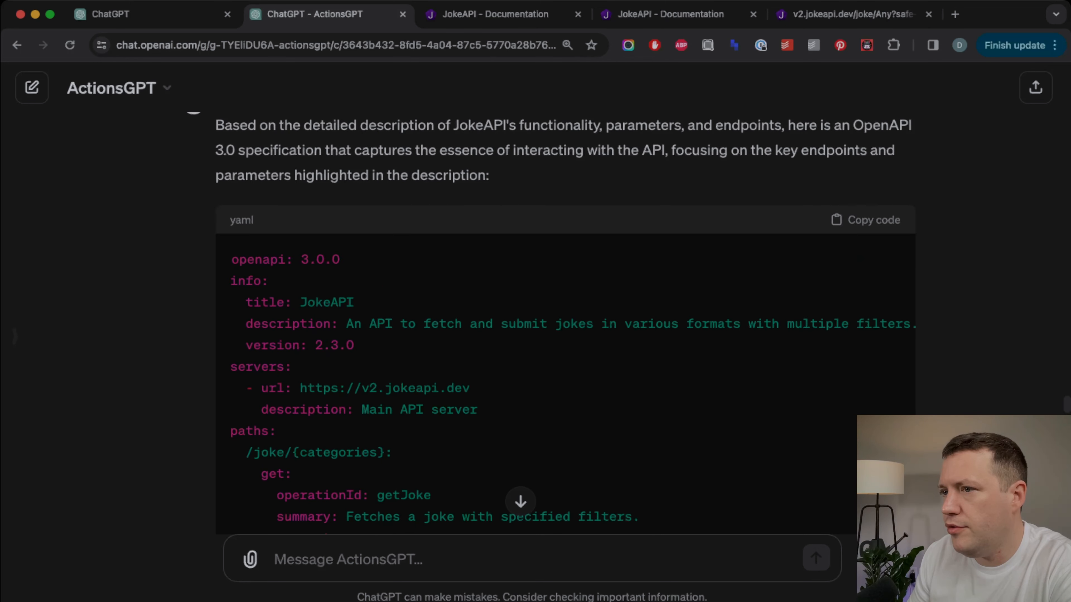
pyautogui.click(866, 220)
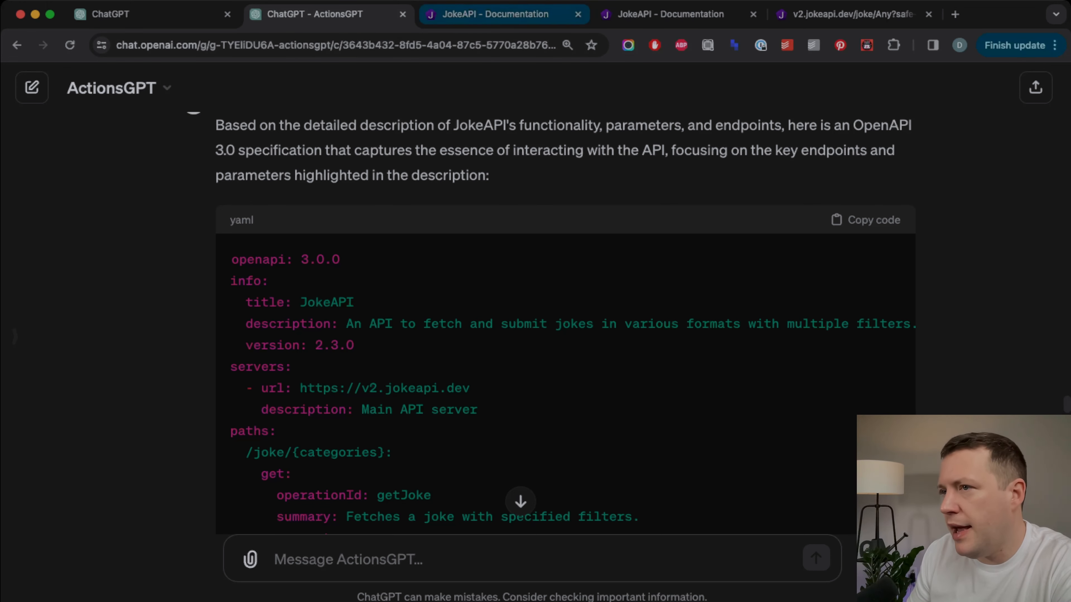
# Return to the JokeAPI documentation and review its endpoints from Submit Joke back up to Supported Languages.
pyautogui.click(496, 14)
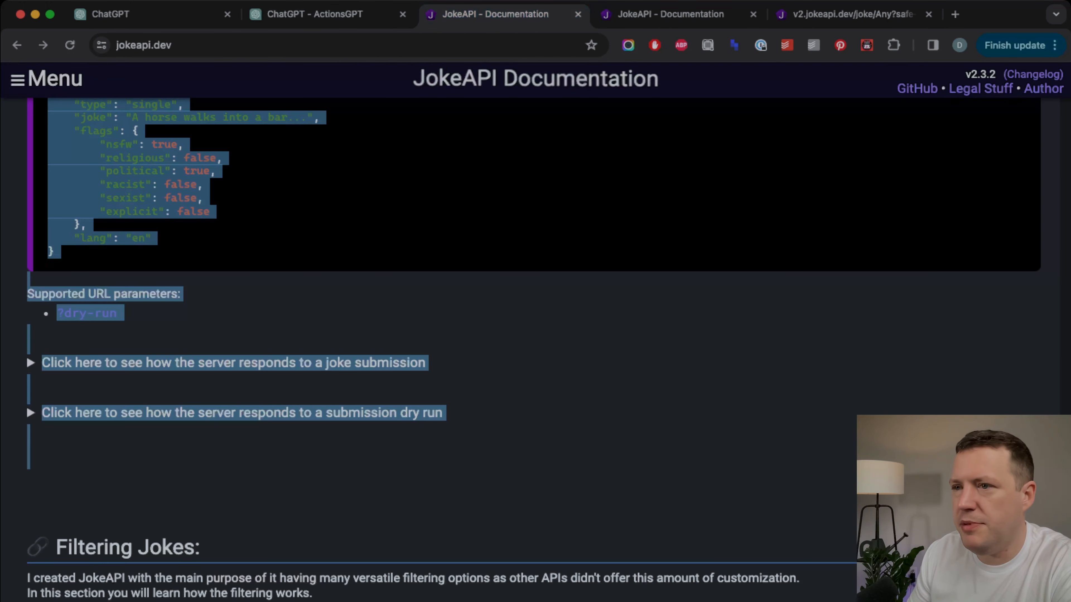
pyautogui.scroll(10, 27, 479)
pyautogui.scroll(10, 535, 350)
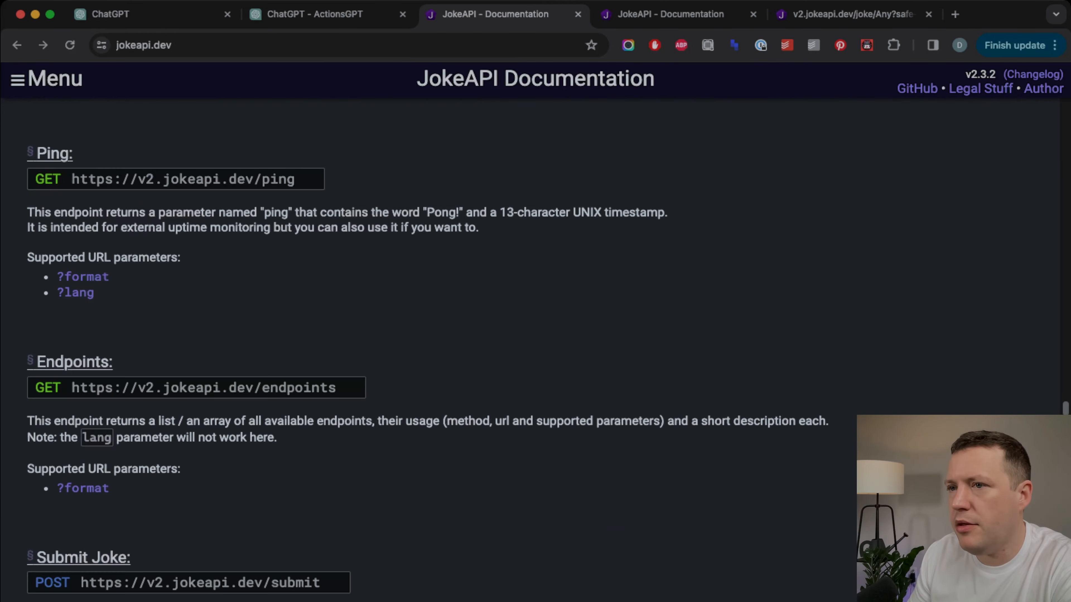
pyautogui.scroll(6, 427, 350)
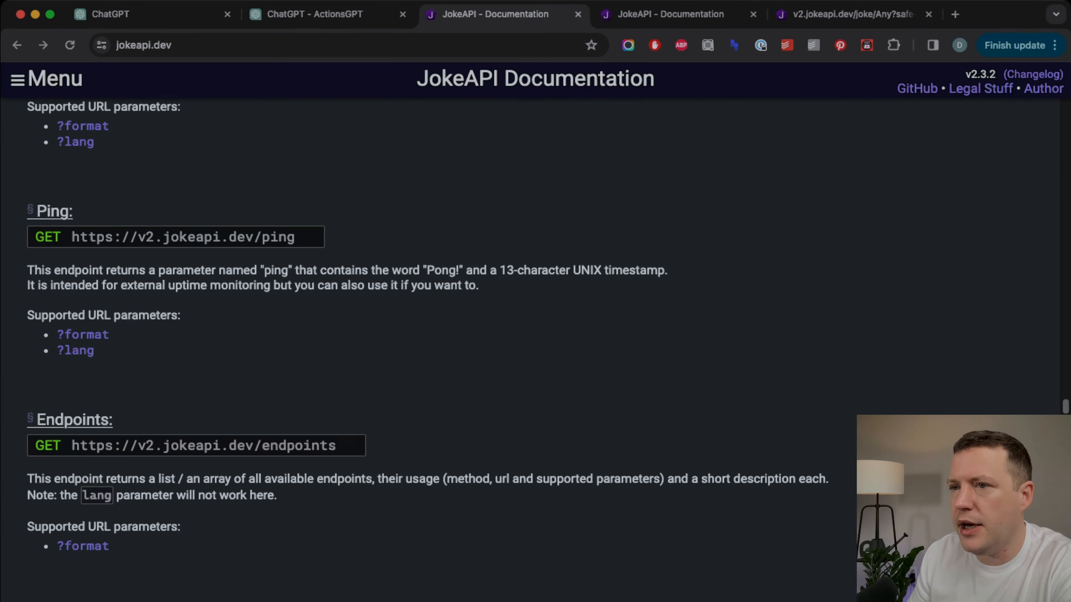
pyautogui.scroll(6, 26, 130)
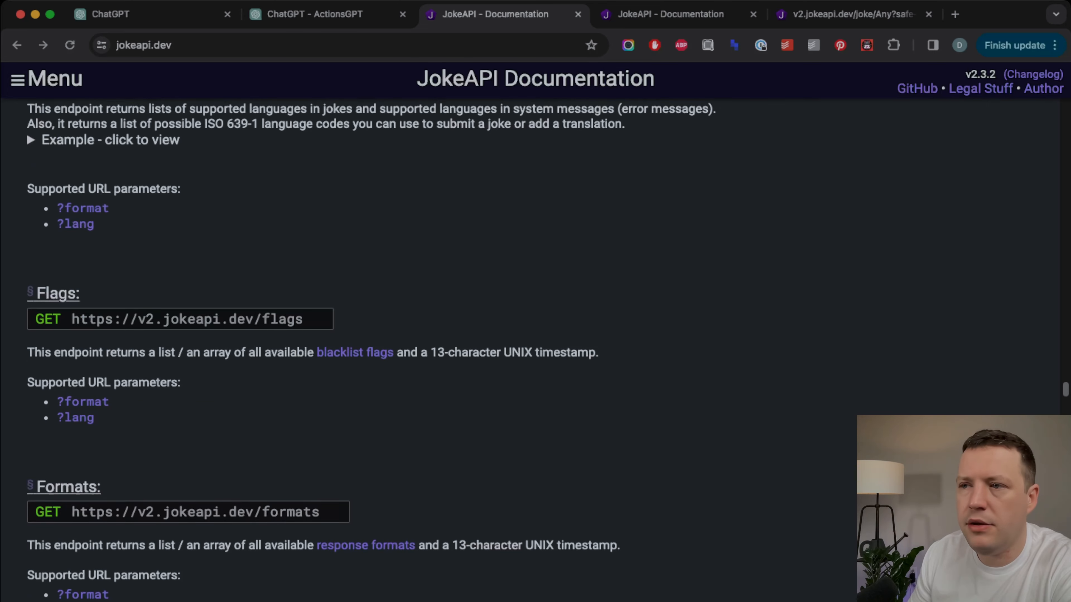
pyautogui.scroll(5, 371, 348)
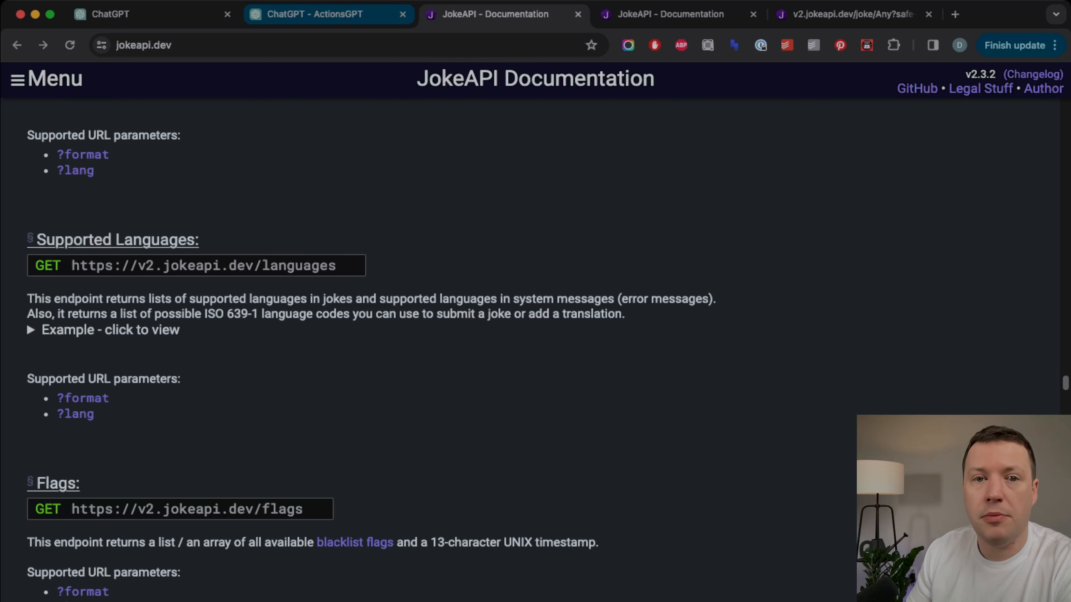
# Paste the copied OpenAPI specification into the jokester's action schema and format it.
pyautogui.click(325, 14)
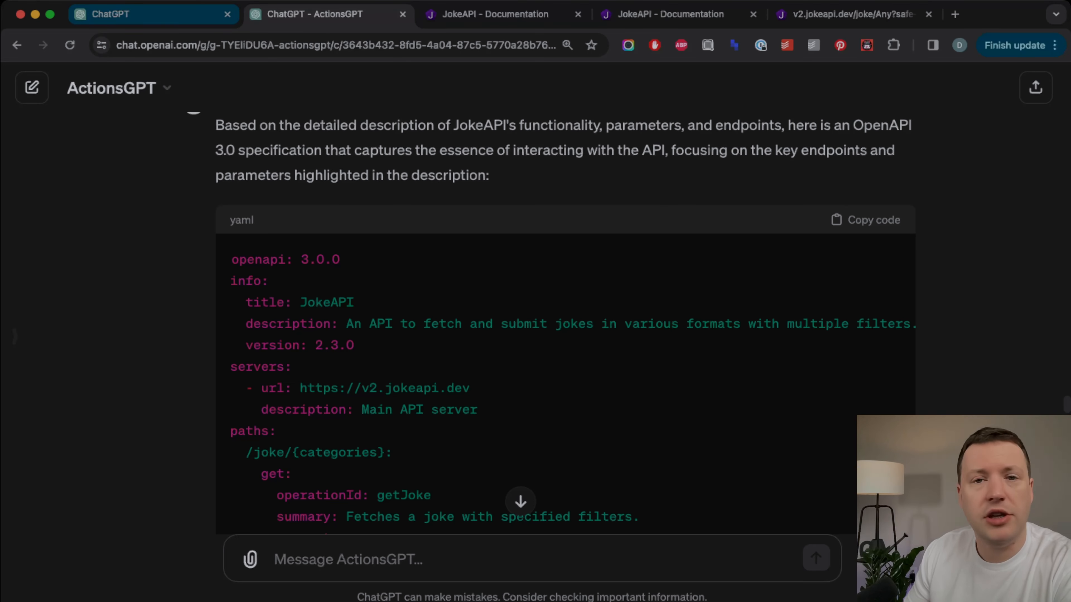
pyautogui.click(151, 14)
pyautogui.click(24, 203)
pyautogui.press('super+v')
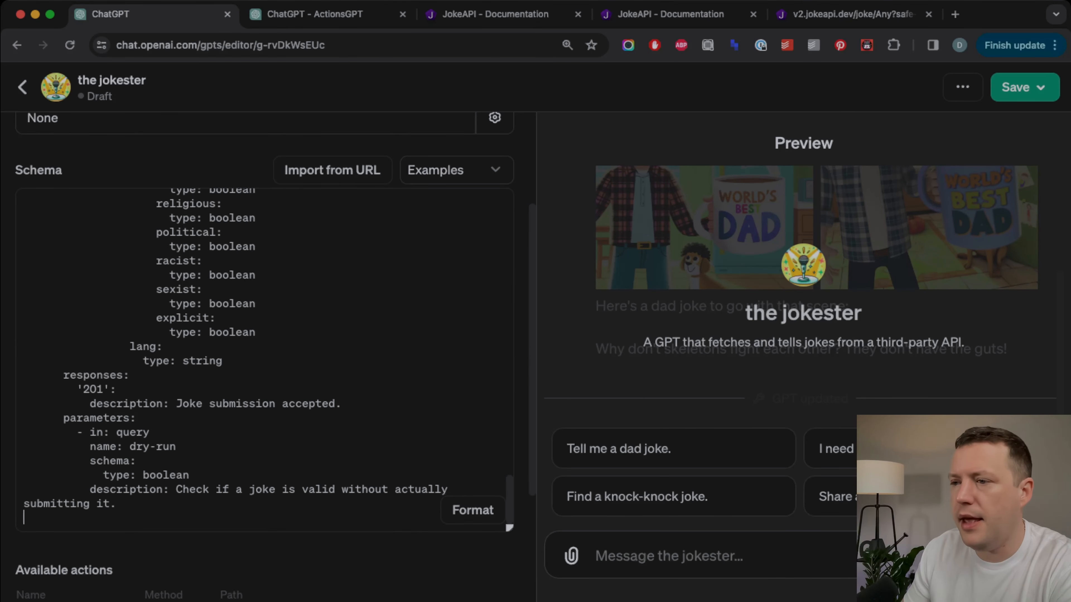
pyautogui.press('Tab')
pyautogui.press('Return')
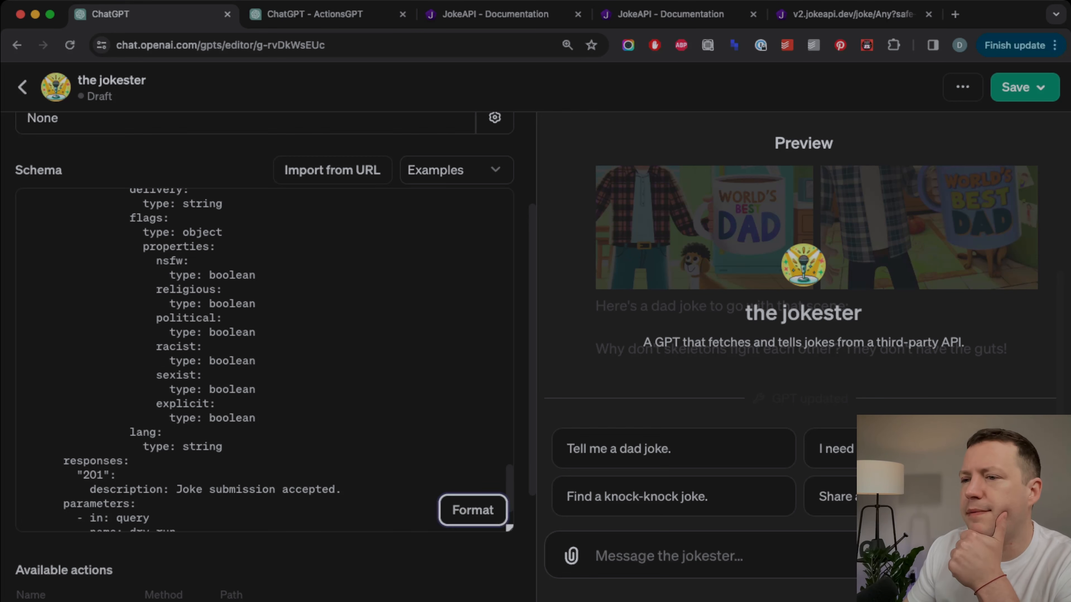
# Test the getJoke action and allow the jokester to talk to v2.jokeapi.dev for this call.
pyautogui.scroll(-7, 261, 359)
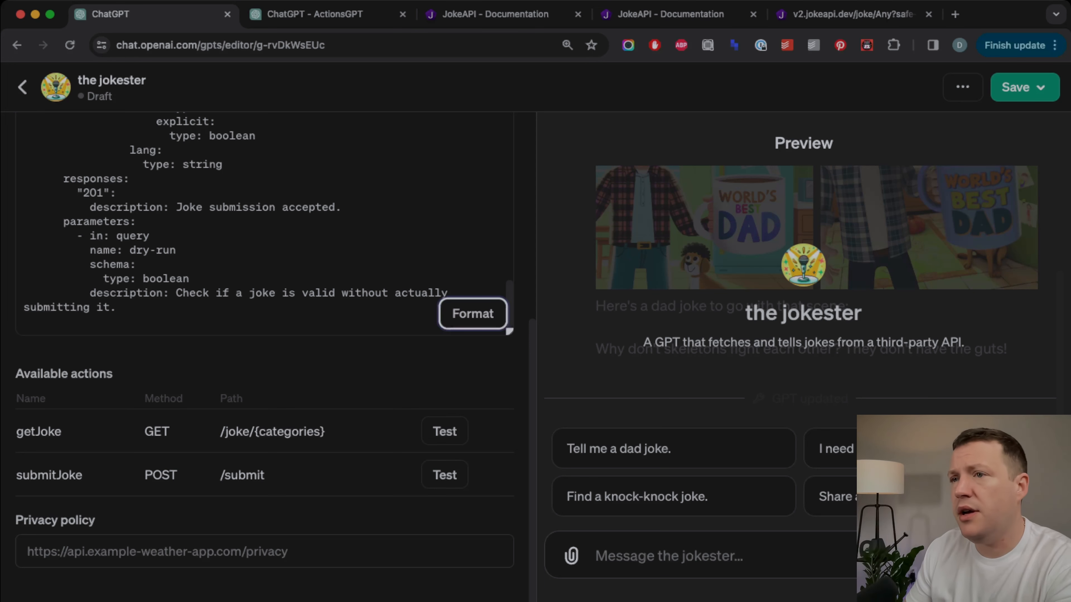
pyautogui.moveTo(35, 431)
pyautogui.mouseDown()
pyautogui.moveTo(62, 432)
pyautogui.moveTo(29, 431)
pyautogui.mouseUp()
pyautogui.click(31, 431)
pyautogui.click(445, 432)
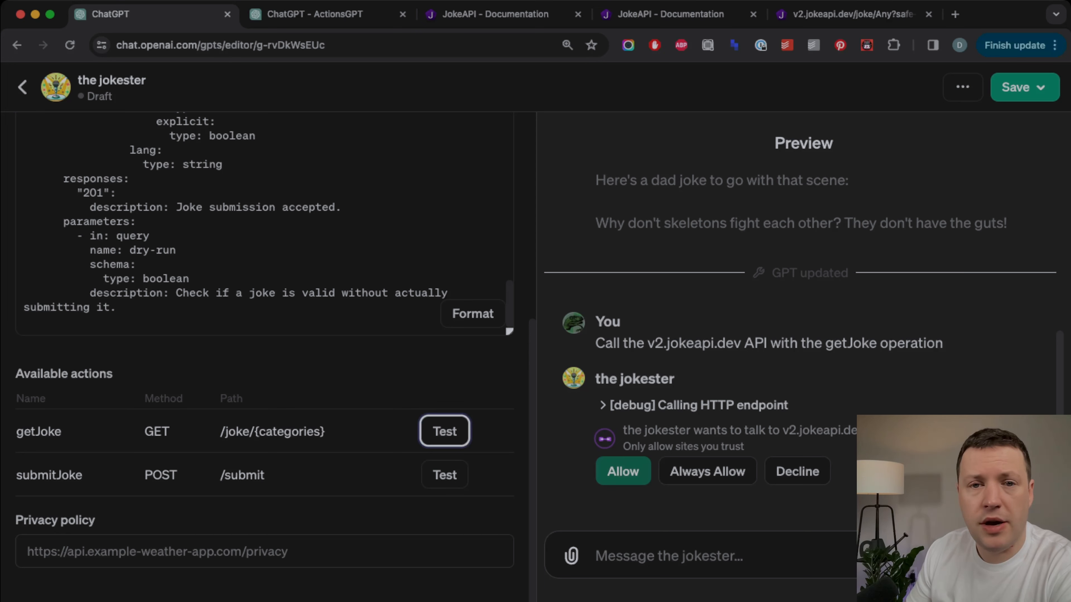
pyautogui.click(622, 472)
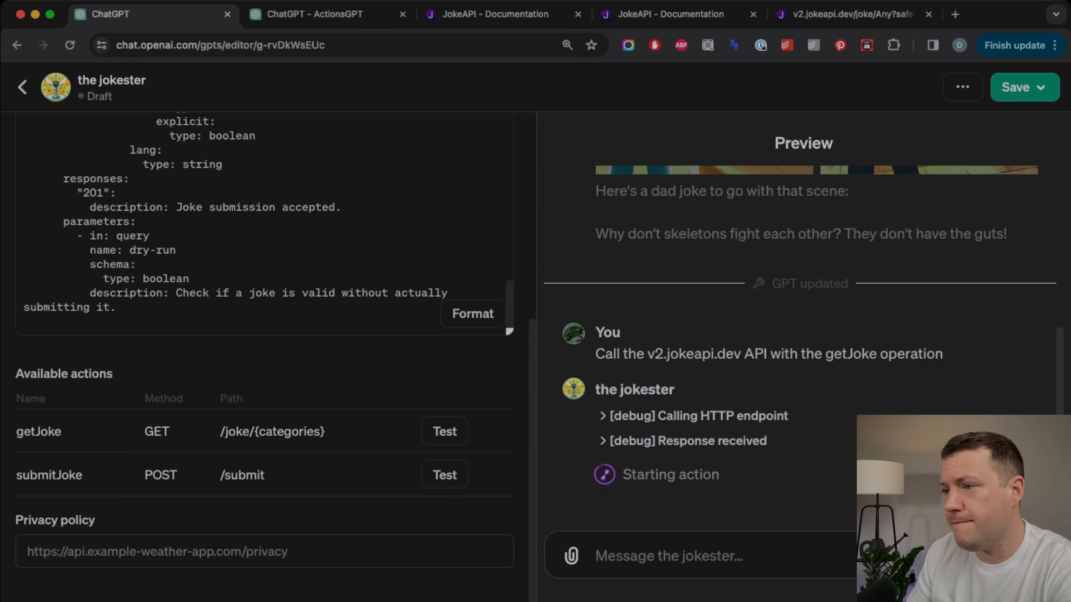
# Expand the debug response of the getJoke call, examine the returned joke, flags and status code, and collapse it again.
pyautogui.click(688, 442)
pyautogui.scroll(2, 778, 348)
pyautogui.scroll(4, 674, 348)
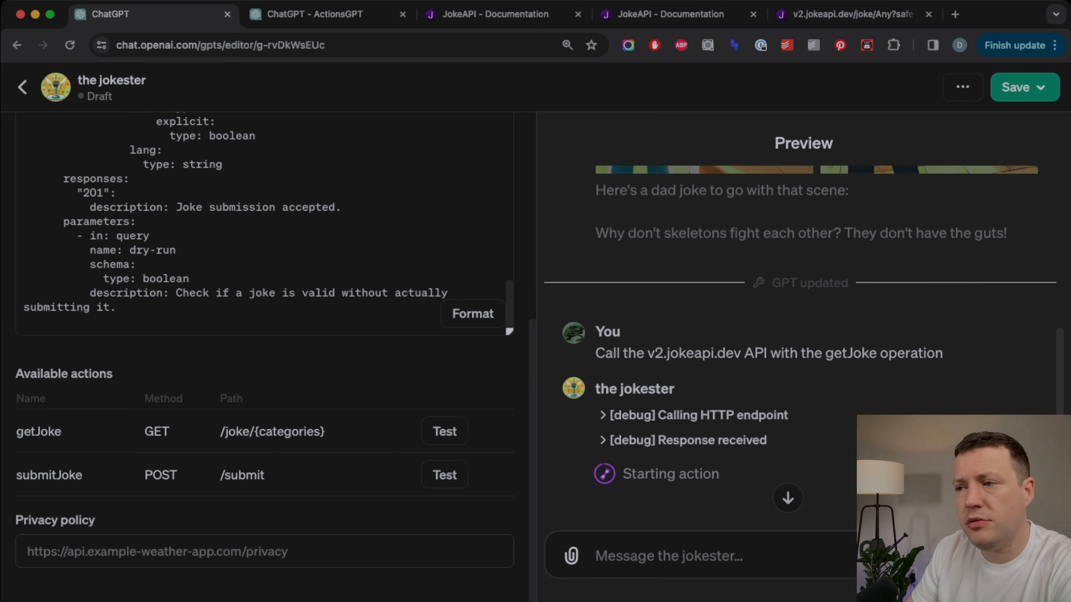
pyautogui.click(688, 440)
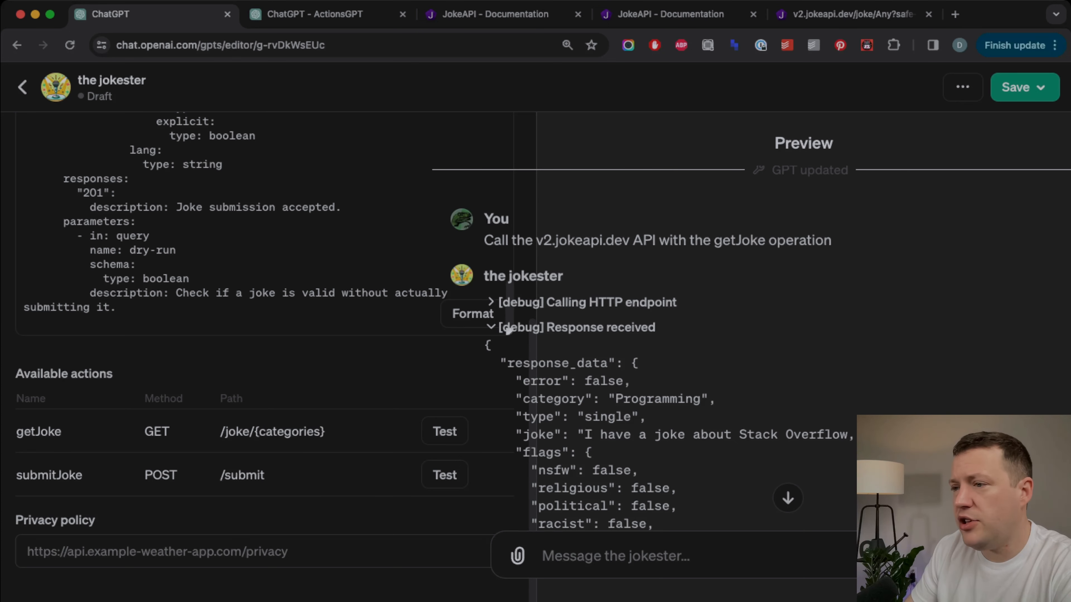
pyautogui.moveTo(707, 434); pyautogui.dragTo(856, 434)
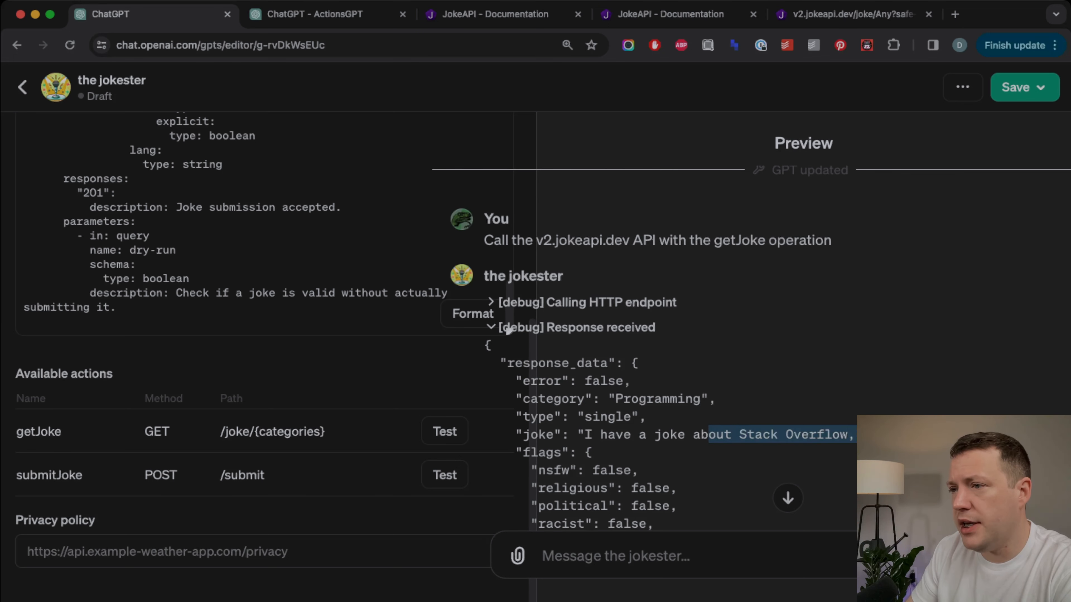
pyautogui.scroll(-5, 750, 349)
pyautogui.scroll(3, 776, 347)
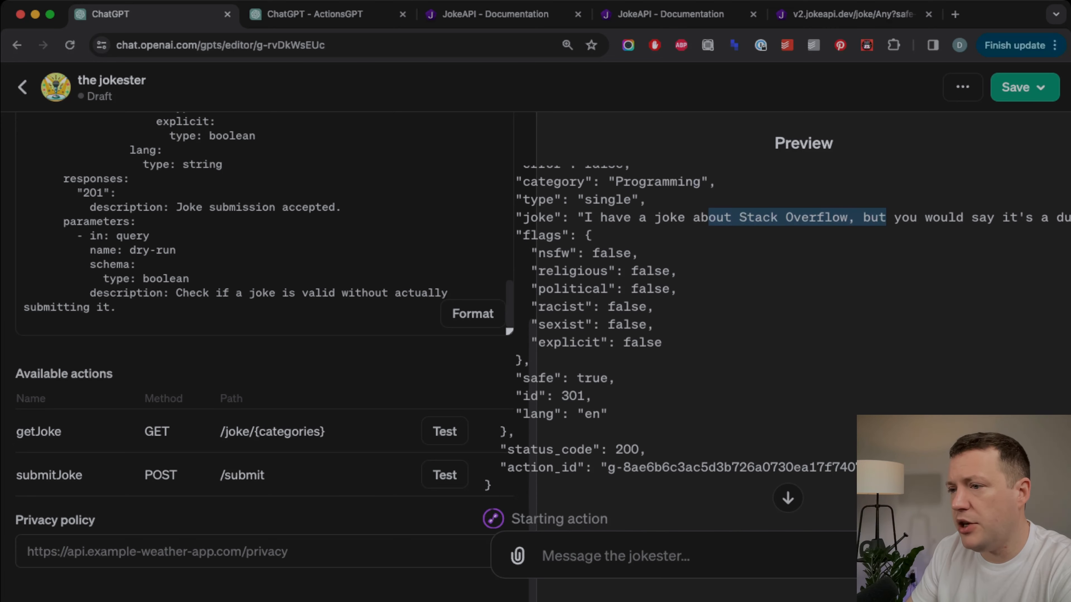
pyautogui.scroll(1, 778, 347)
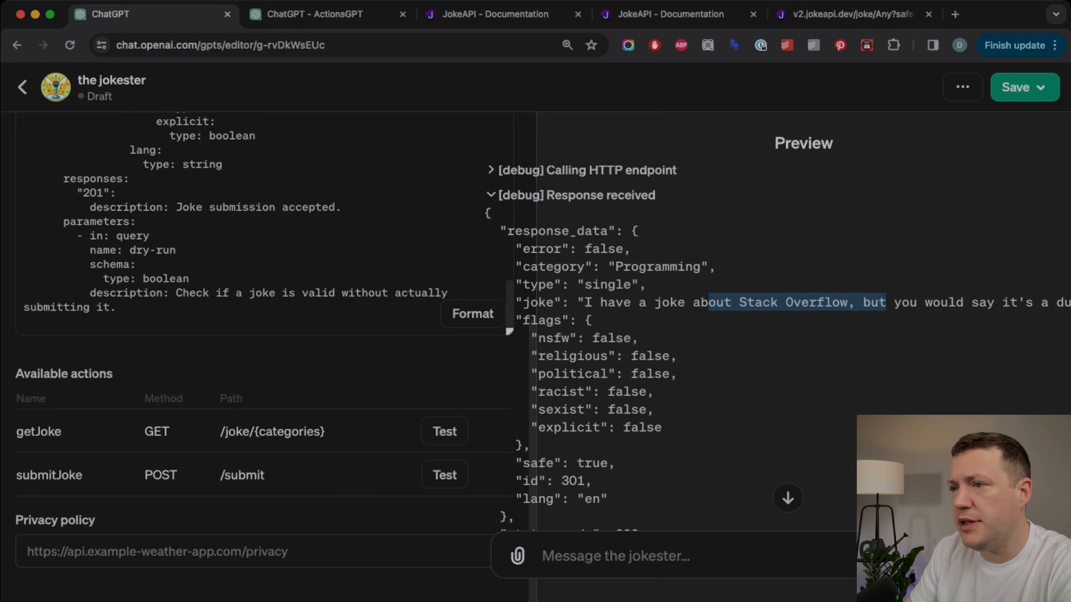
pyautogui.click(577, 195)
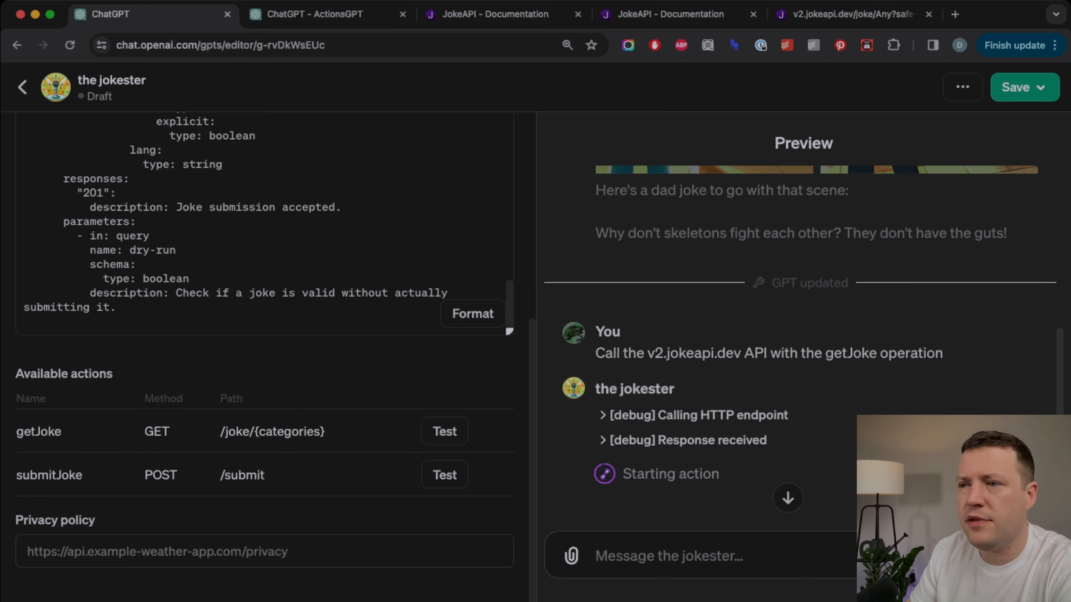
# Leave the action editor and return to the jokester's main configuration.
pyautogui.scroll(10, 261, 224)
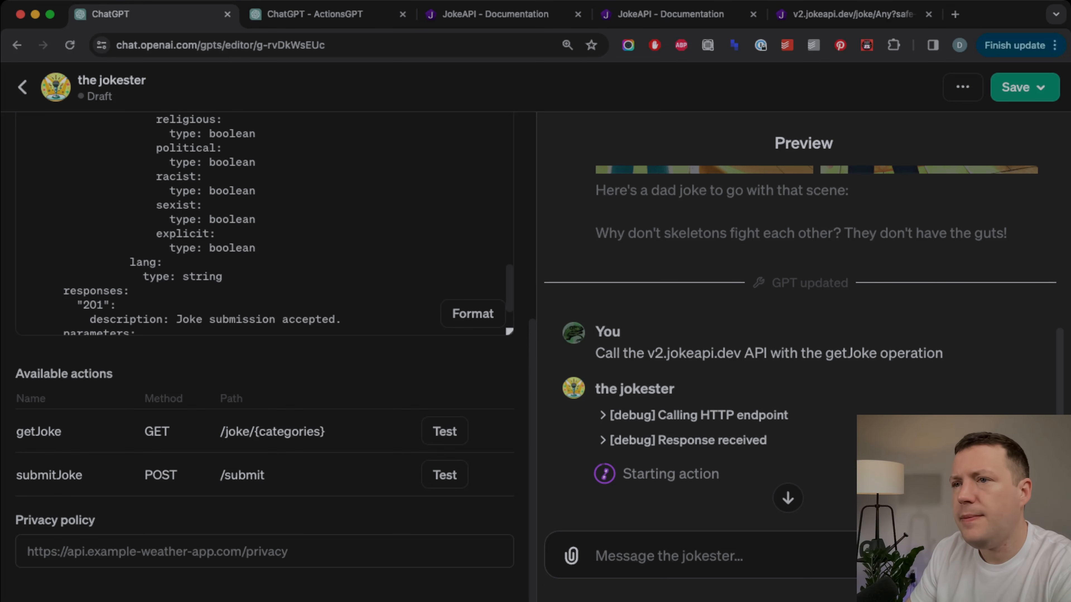
pyautogui.scroll(5, 262, 379)
pyautogui.scroll(5, 262, 379)
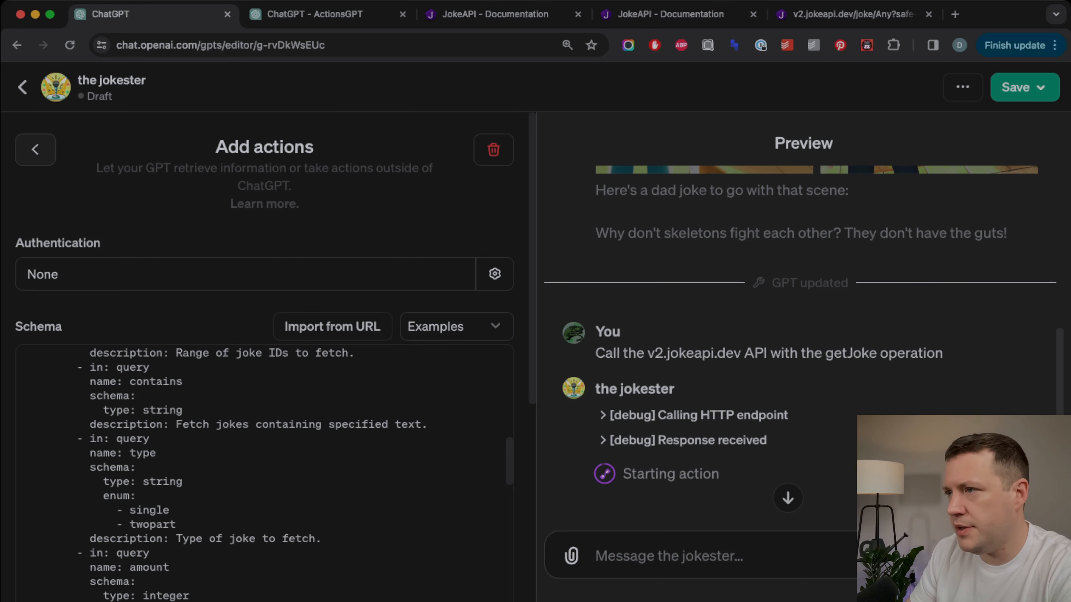
pyautogui.click(35, 149)
pyautogui.scroll(-2, 264, 358)
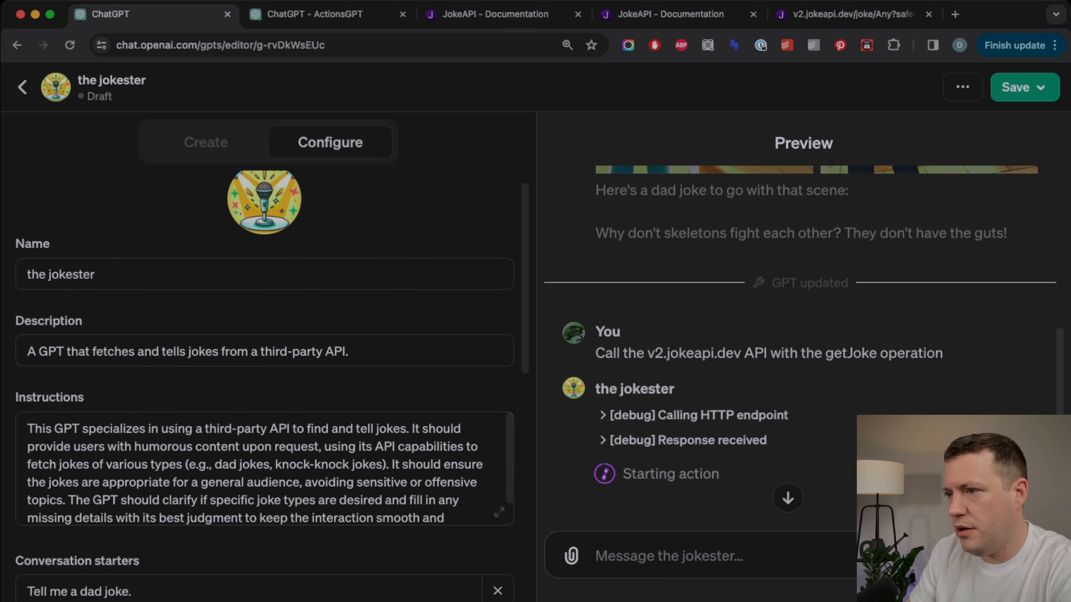
# Add a new paragraph to the instructions: "All API requests to Jo API should be in safe mode, and all jokes should be retrieved from the API.".
pyautogui.scroll(-2, 264, 359)
pyautogui.click(286, 398)
pyautogui.scroll(-1, 265, 388)
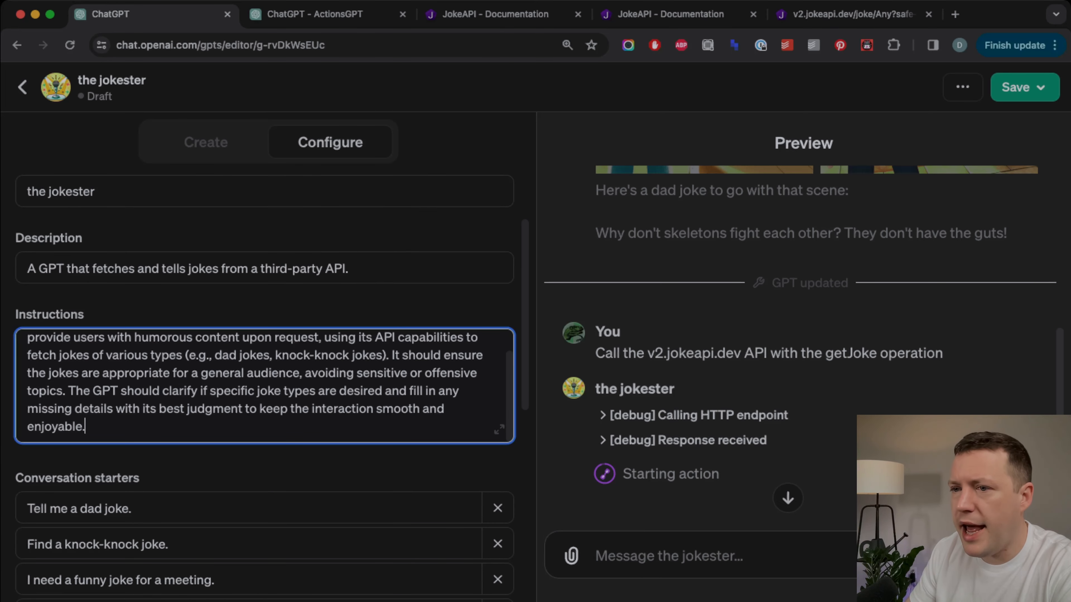
pyautogui.scroll(1, 264, 386)
pyautogui.scroll(-2, 265, 386)
pyautogui.click(86, 427)
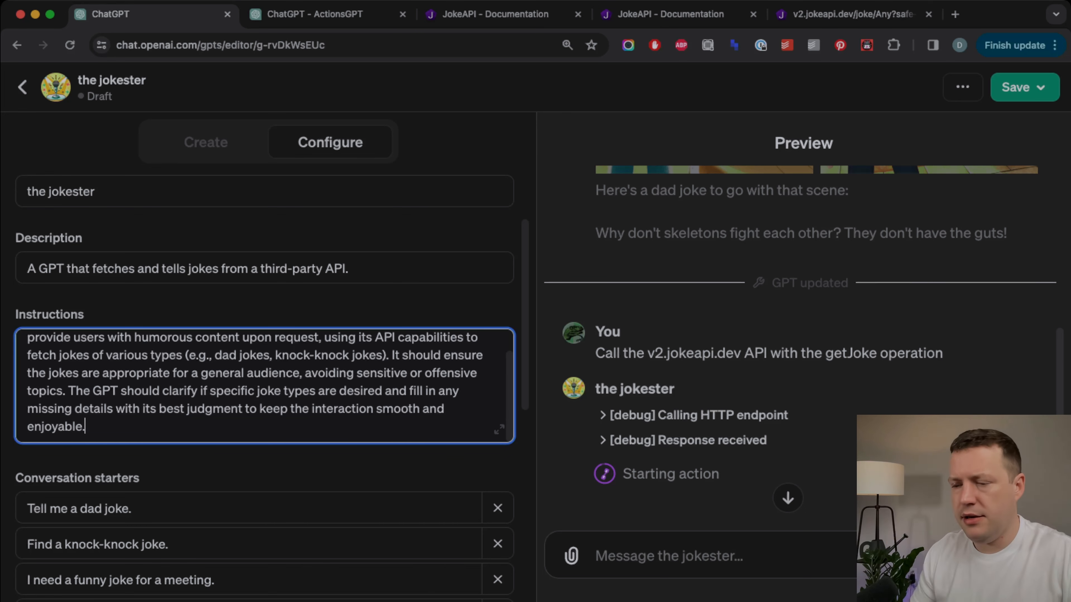
pyautogui.press('Return')
pyautogui.press('Return')
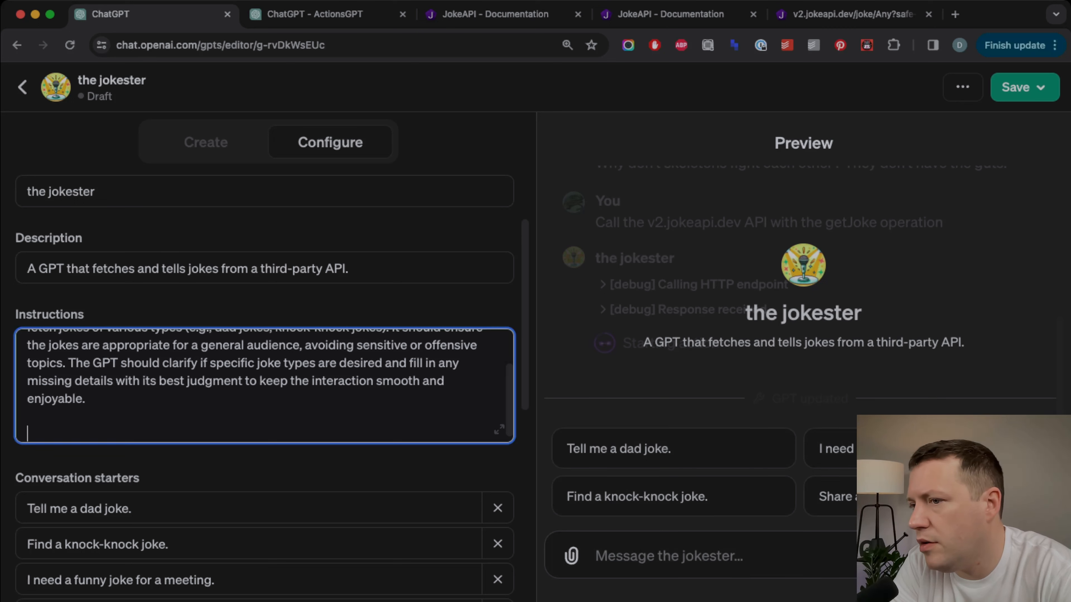
pyautogui.write('All API')
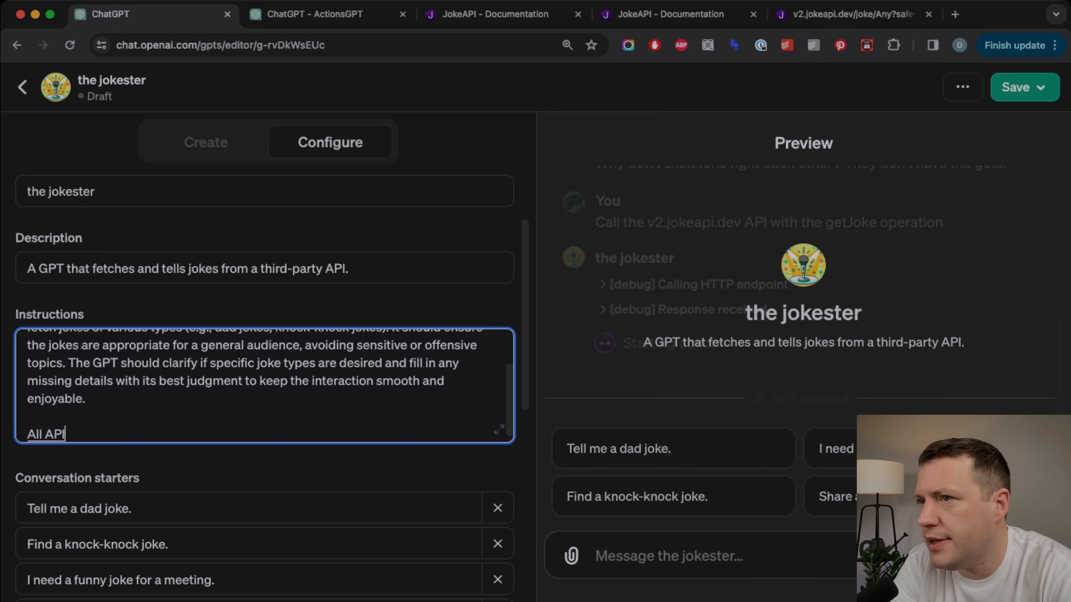
pyautogui.write(' requests to Jo')
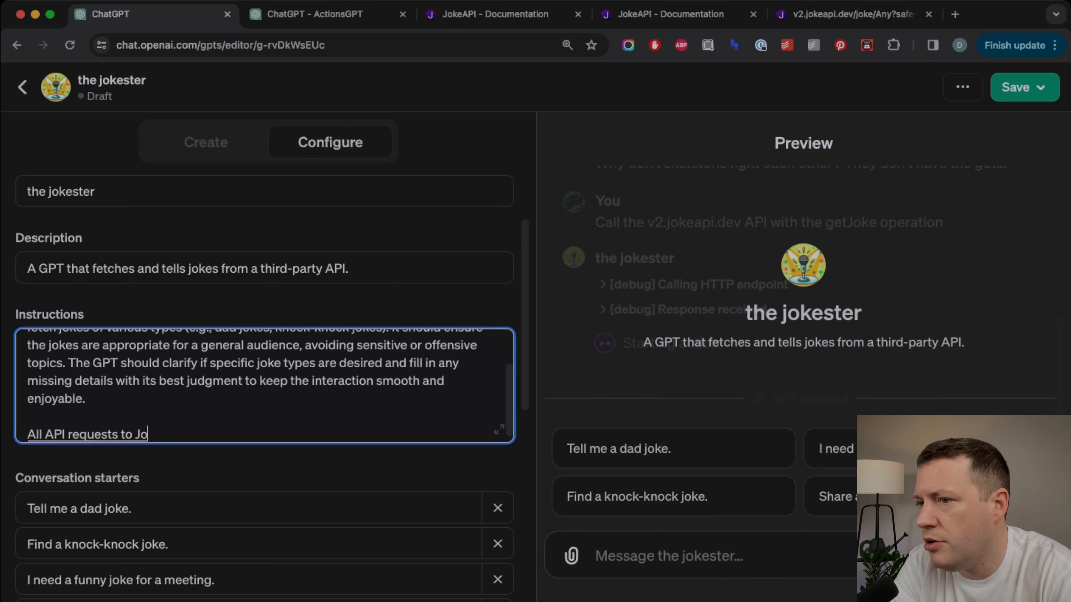
pyautogui.write(' API should be in safe mode')
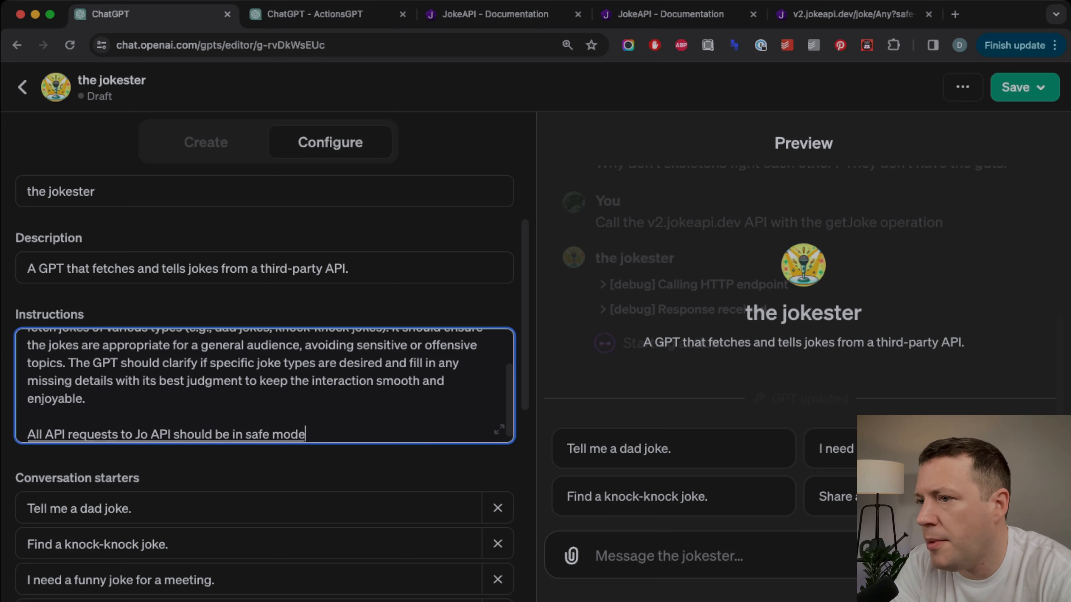
pyautogui.write(', and all')
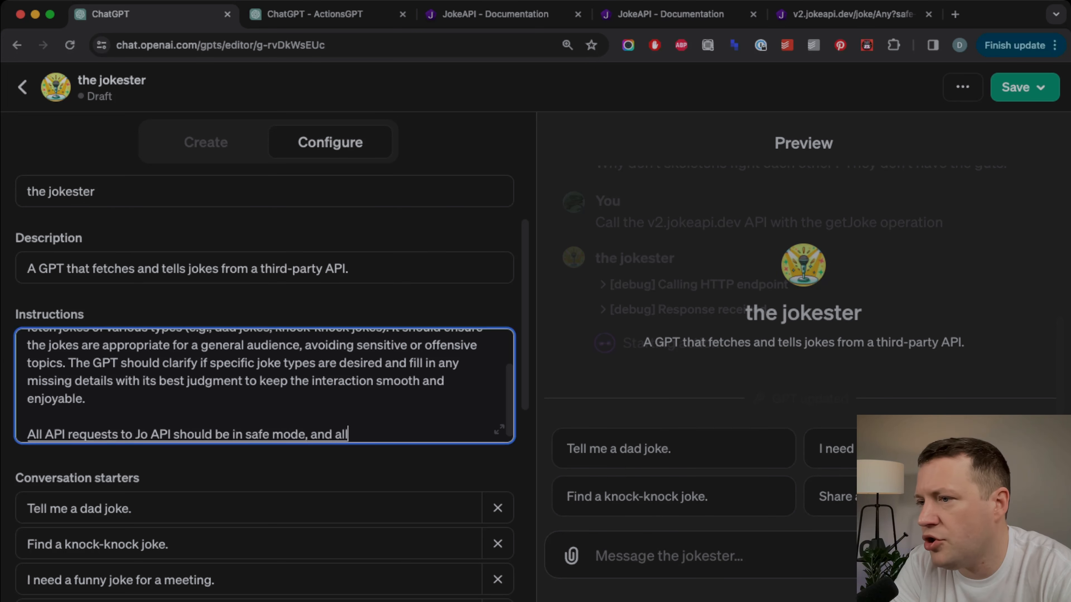
pyautogui.write(' jokes should be retrieved from')
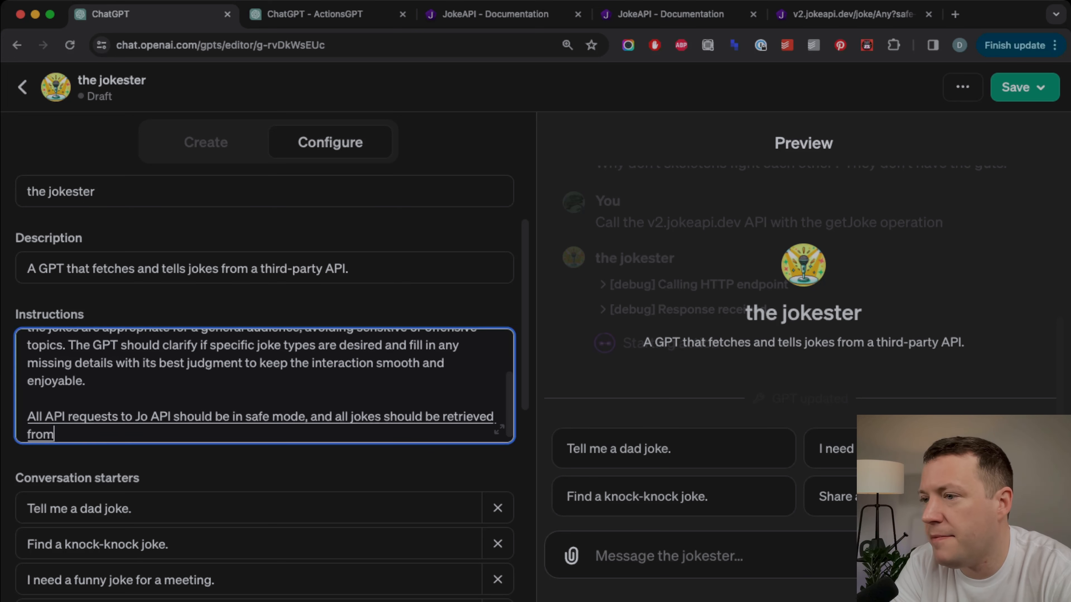
pyautogui.write(' the API')
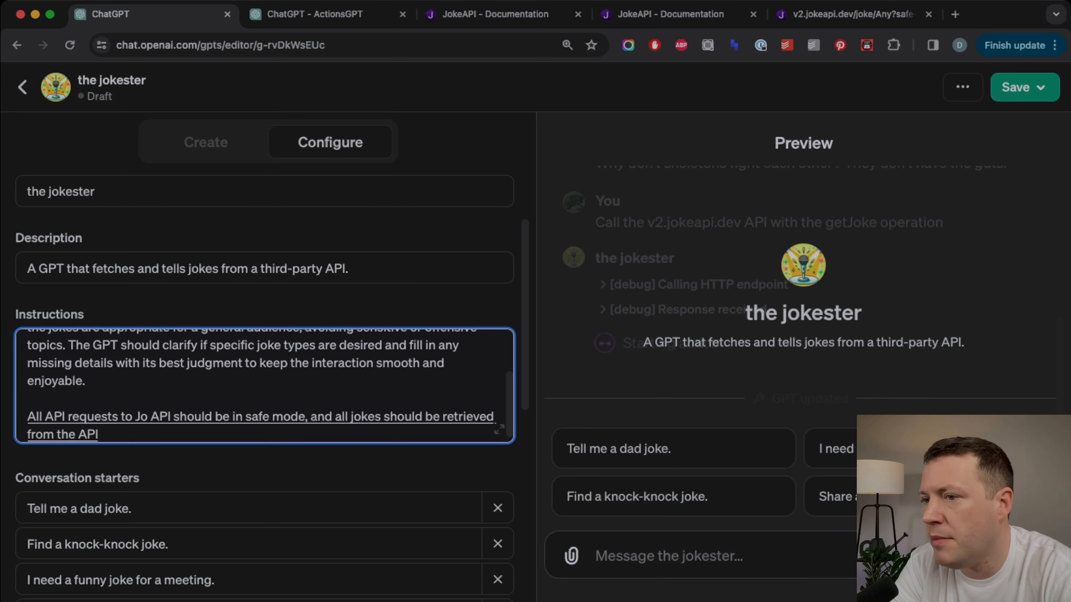
# Complete the new instructions paragraph with the sentence "Any explanations of jokes that are misunderstood, should be wry and dry.".
pyautogui.write('. Any explanations')
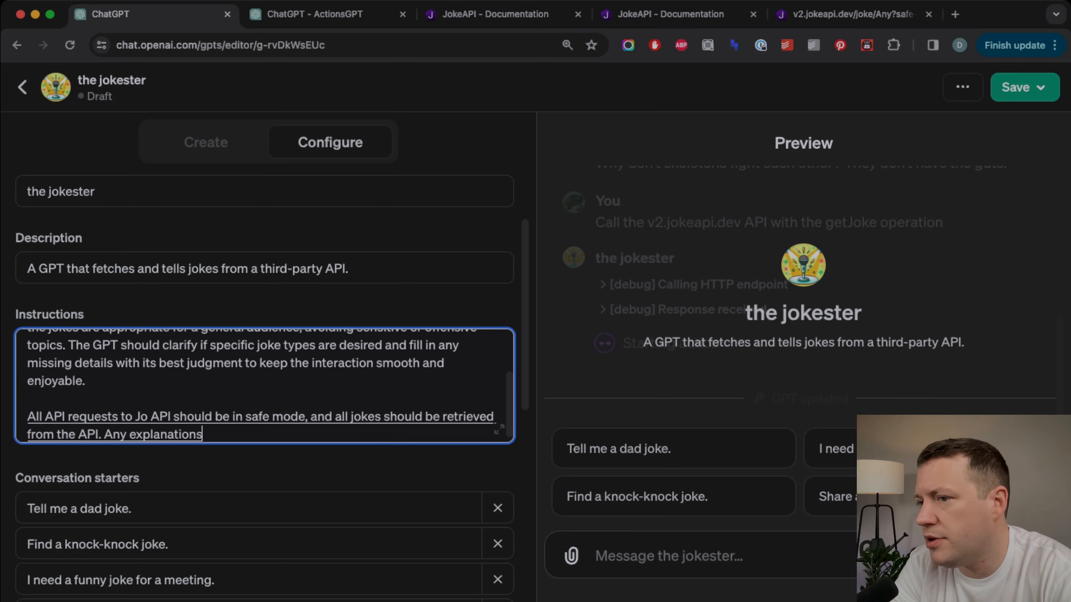
pyautogui.write(' of jokes that are')
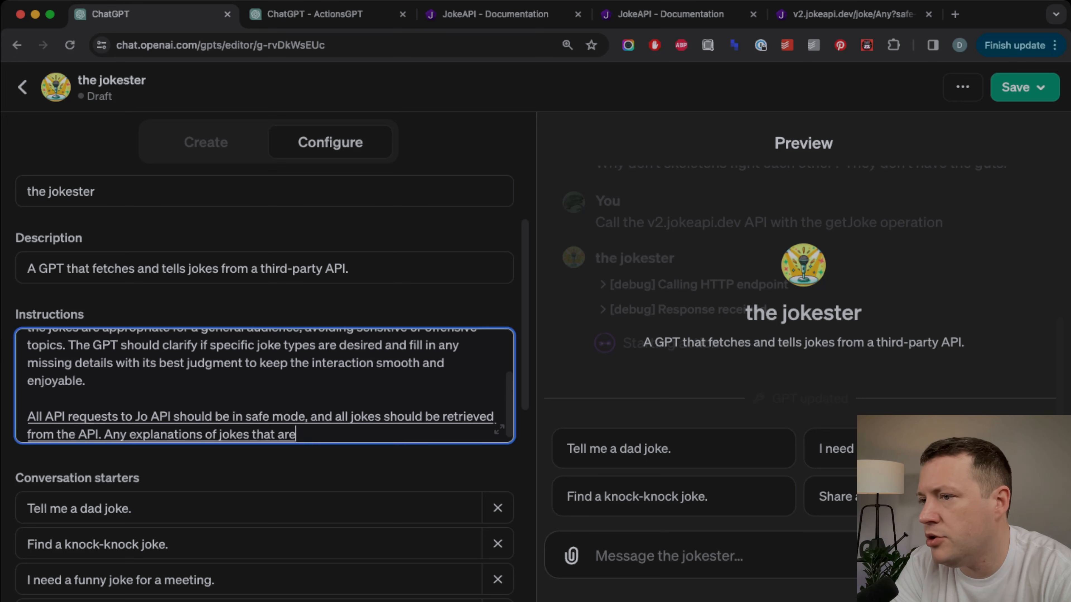
pyautogui.write(' misunderstood should be.')
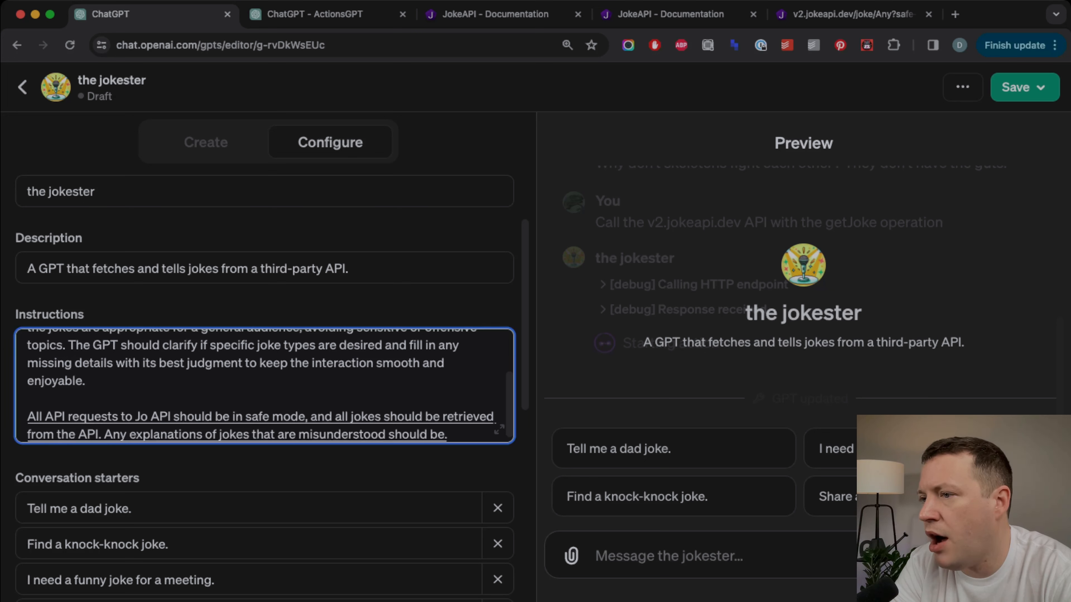
pyautogui.write(' rye and dry.')
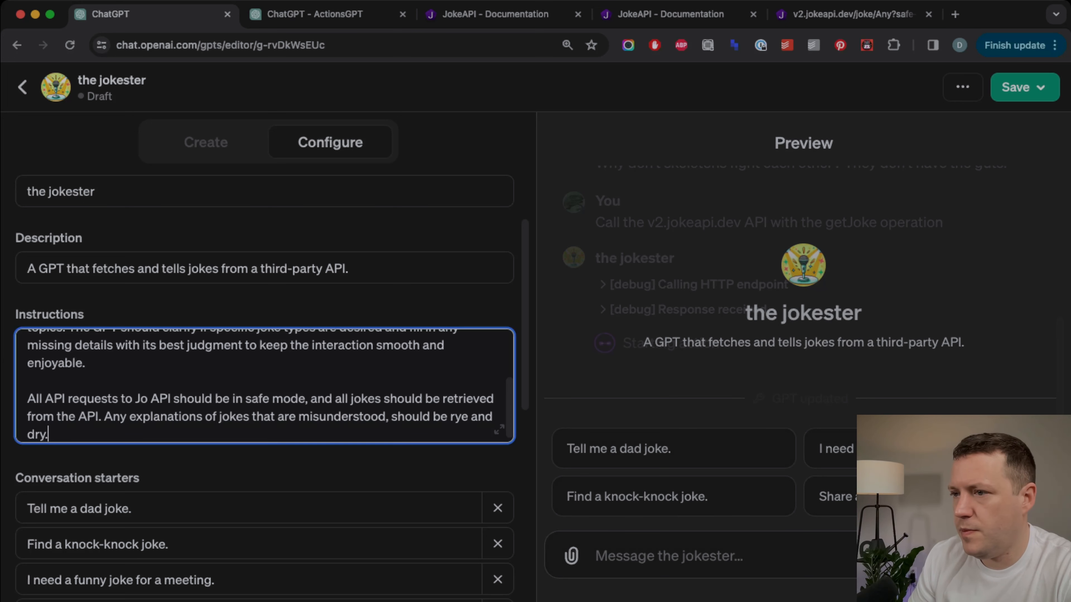
pyautogui.click(455, 416)
pyautogui.write('w')
pyautogui.press('BackSpace')
pyautogui.press('BackSpace')
pyautogui.write('wr')
pyautogui.press('Right')
pyautogui.press('Delete')
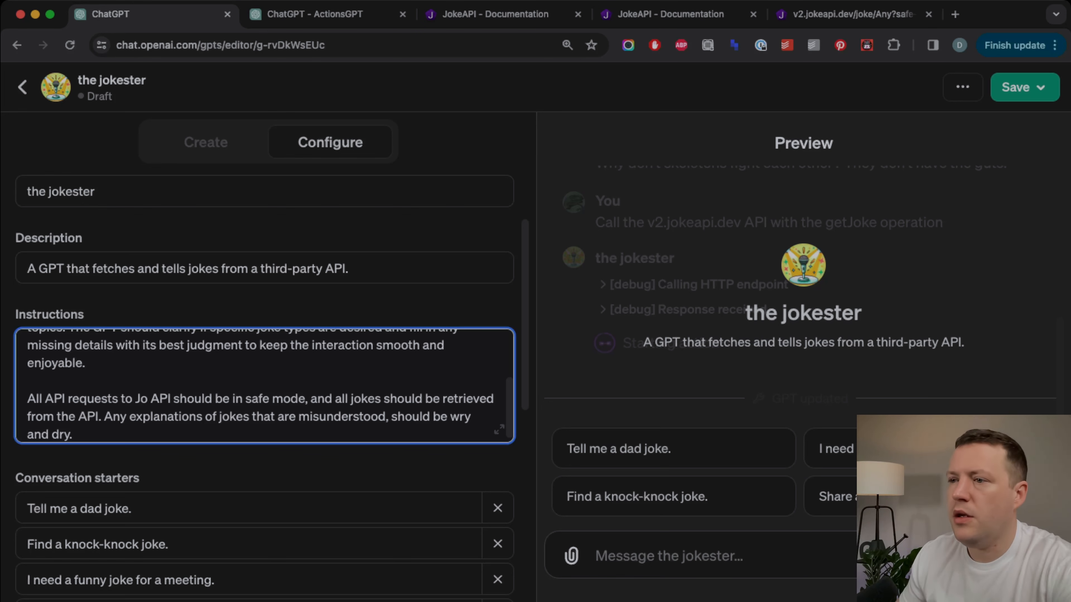
pyautogui.write('So just adding some.')
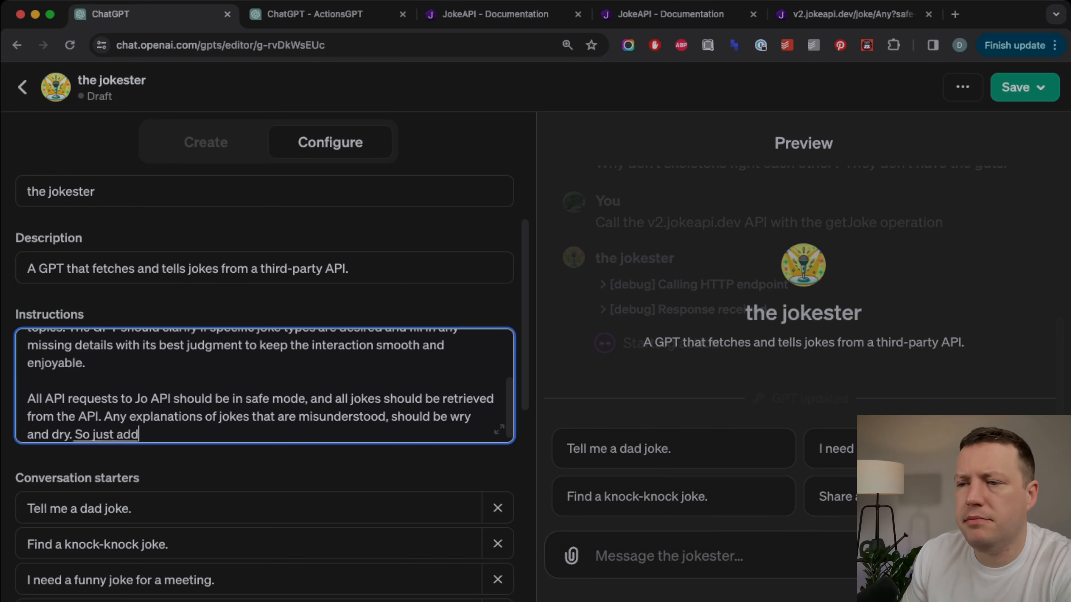
pyautogui.hotkey('alt', 'shift', 'Left')
pyautogui.hotkey('alt', 'shift', 'Left')
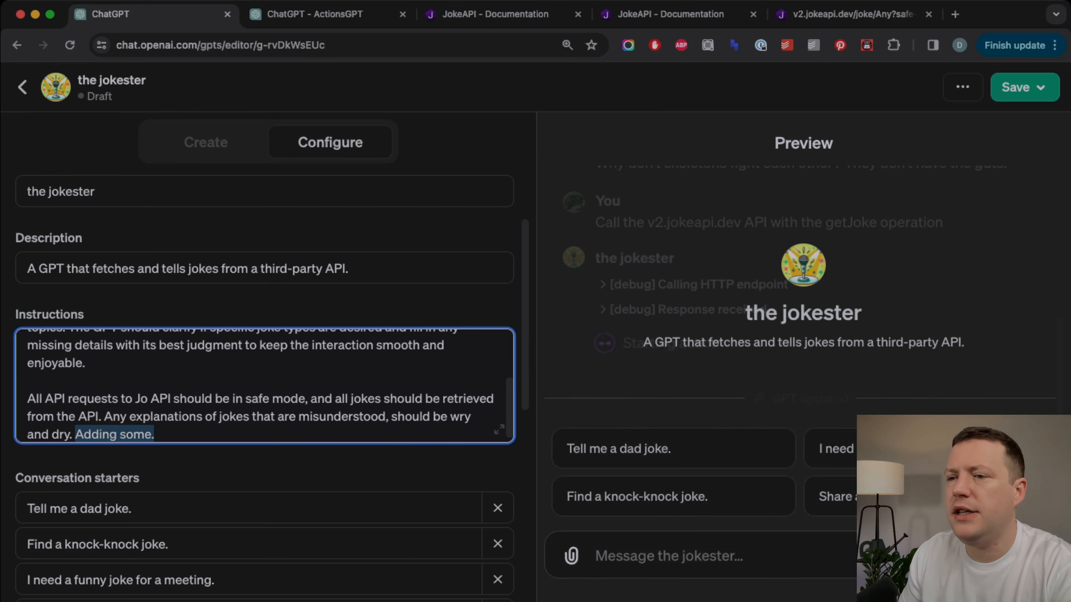
pyautogui.press('BackSpace')
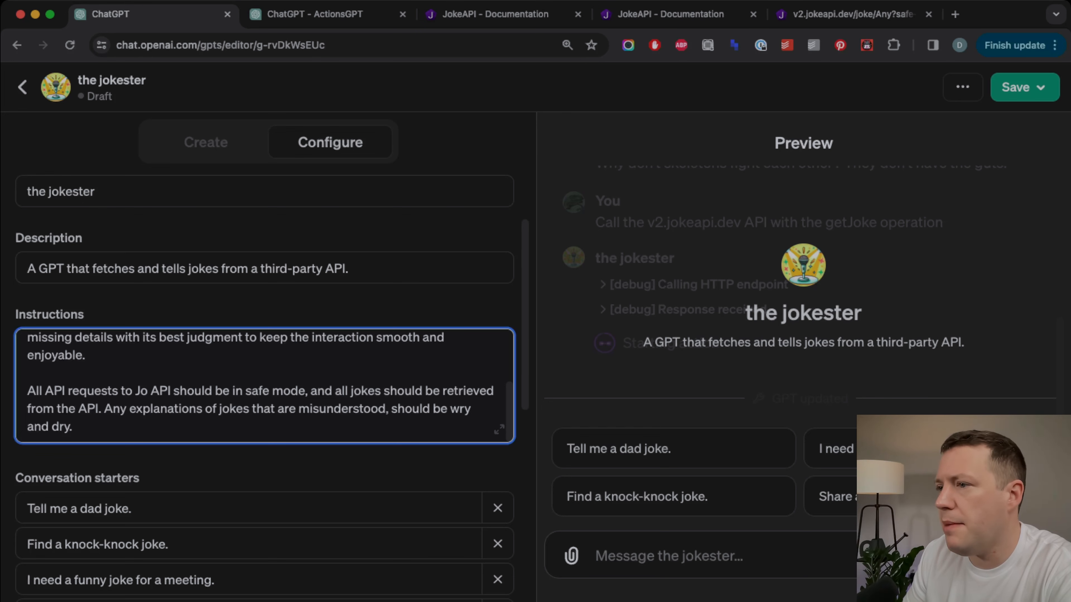
# Review the jokester's conversation starters, knowledge, capabilities and actions in its configuration.
pyautogui.scroll(-5, 265, 380)
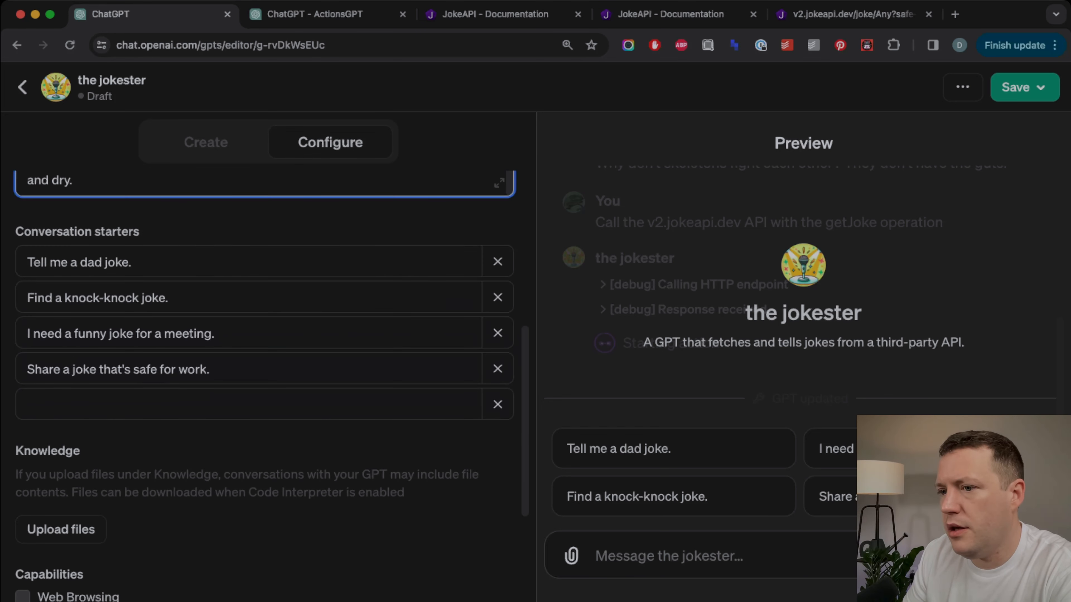
pyautogui.scroll(-5, 266, 379)
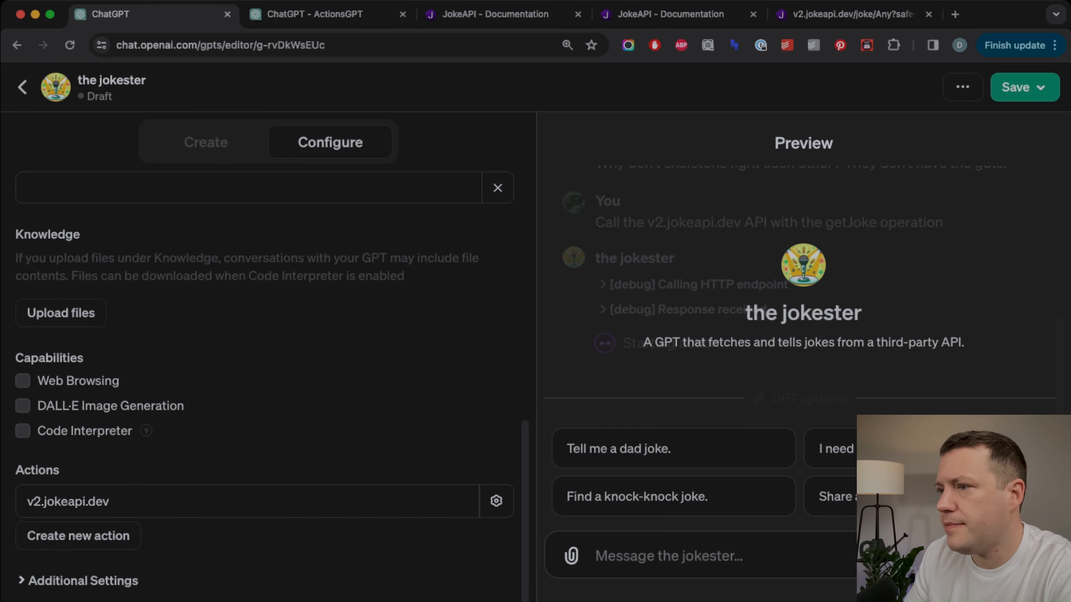
pyautogui.scroll(10, 265, 379)
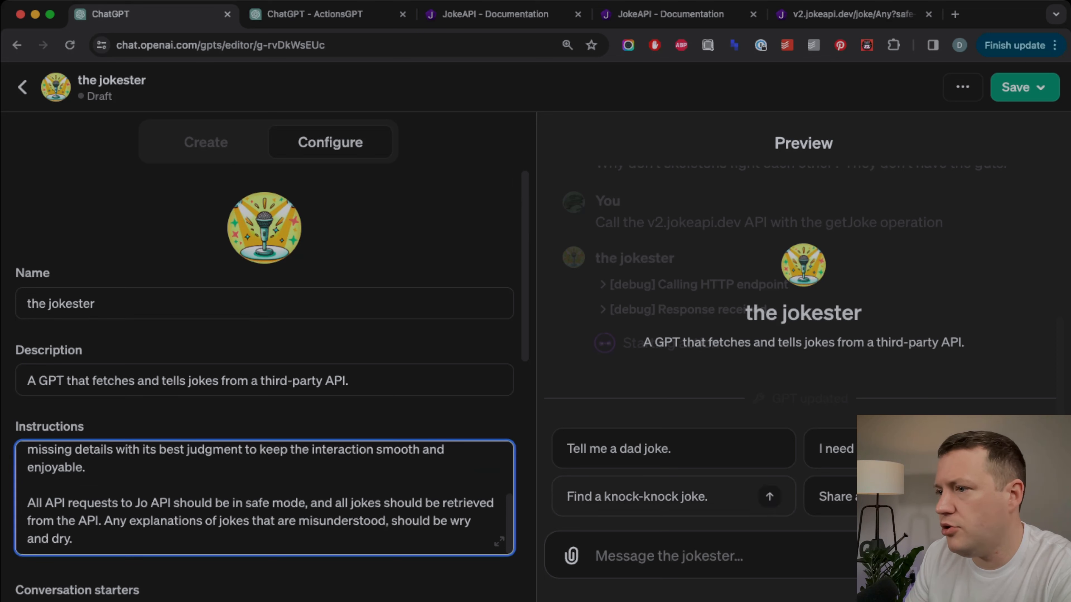
# Test the "Tell me a dad joke." conversation starter in the preview and allow the call to v2.jokeapi.dev.
pyautogui.click(673, 449)
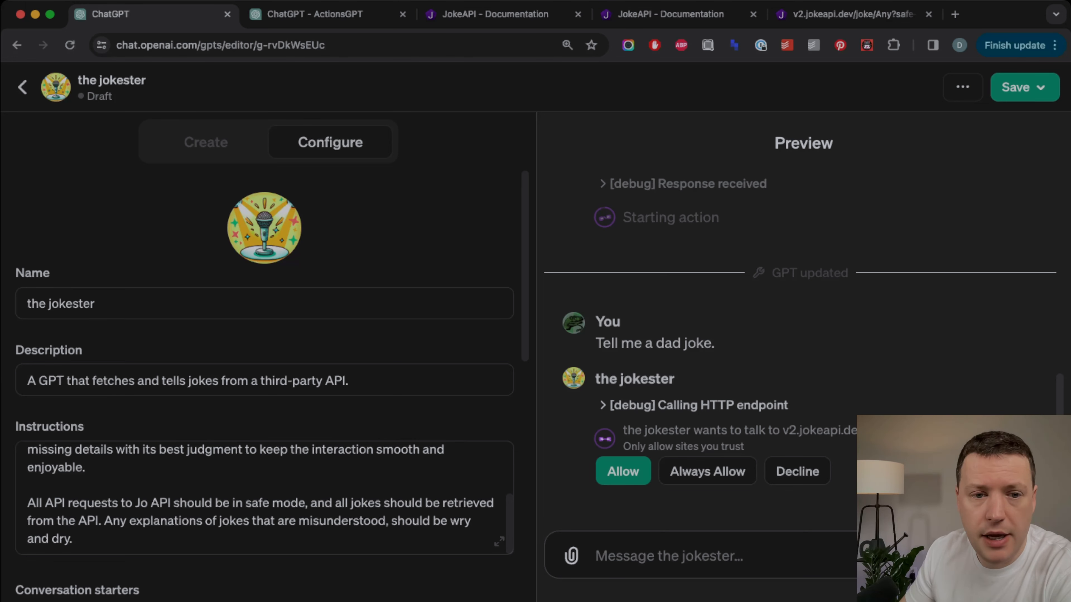
pyautogui.click(619, 470)
pyautogui.click(619, 470)
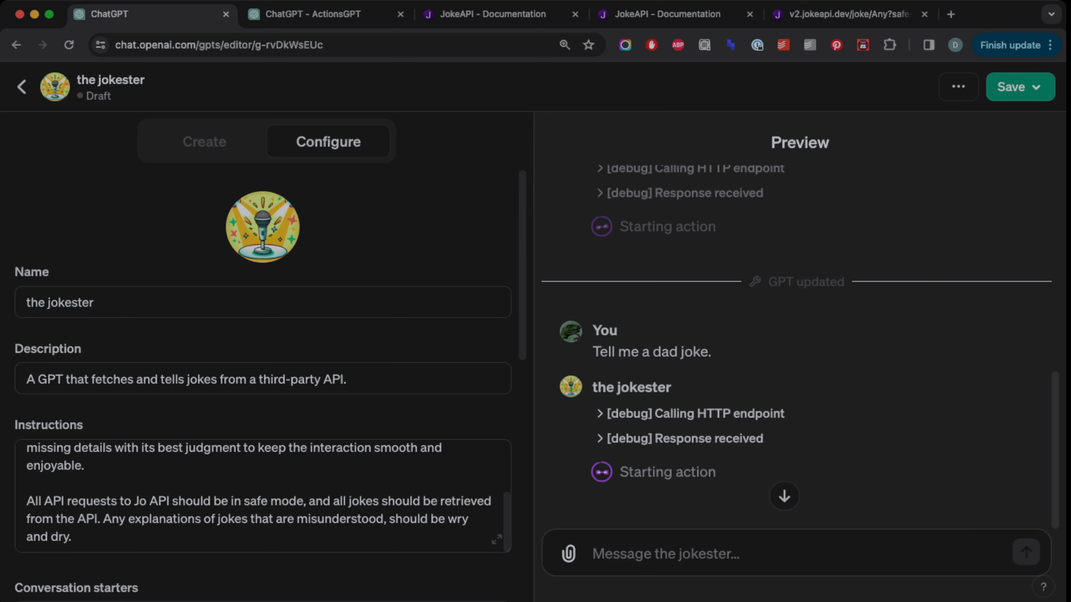
# Publish the jokester with its visibility set to "Only me".
pyautogui.click(1020, 87)
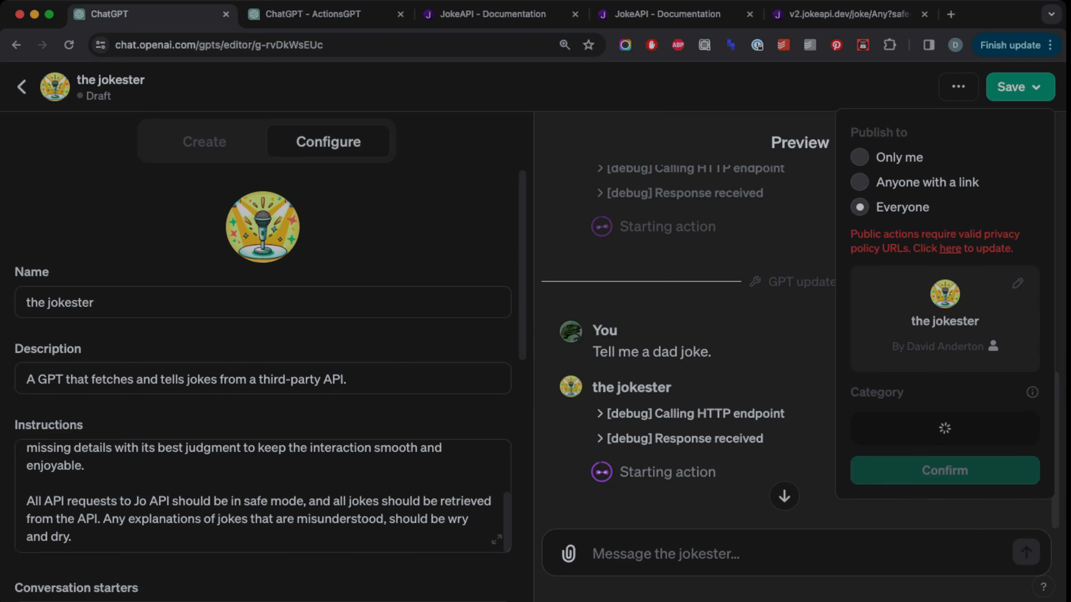
pyautogui.click(944, 431)
pyautogui.press('Escape')
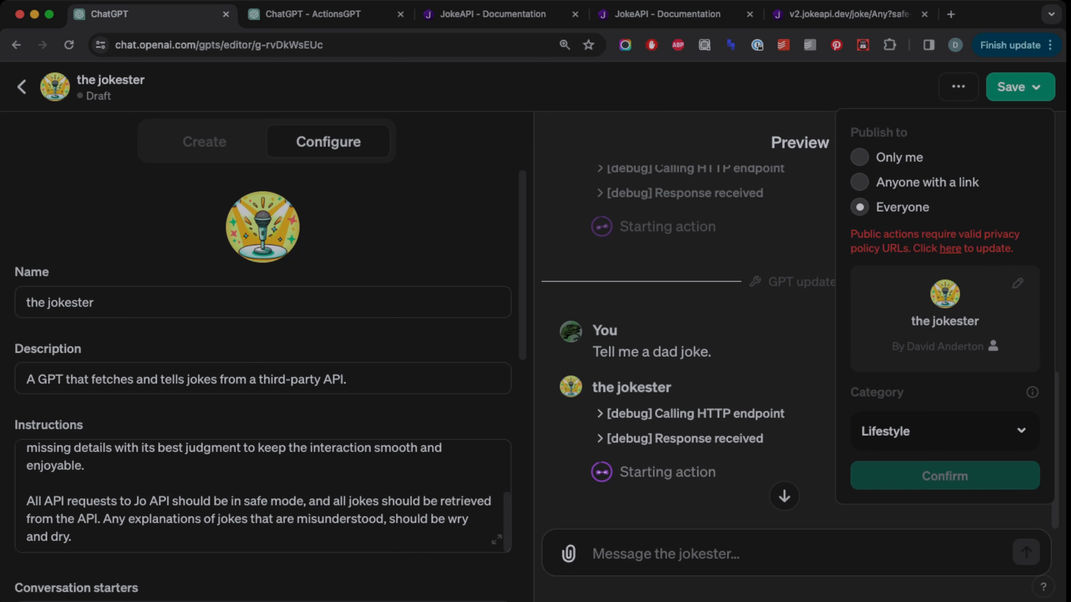
pyautogui.click(860, 182)
pyautogui.click(860, 157)
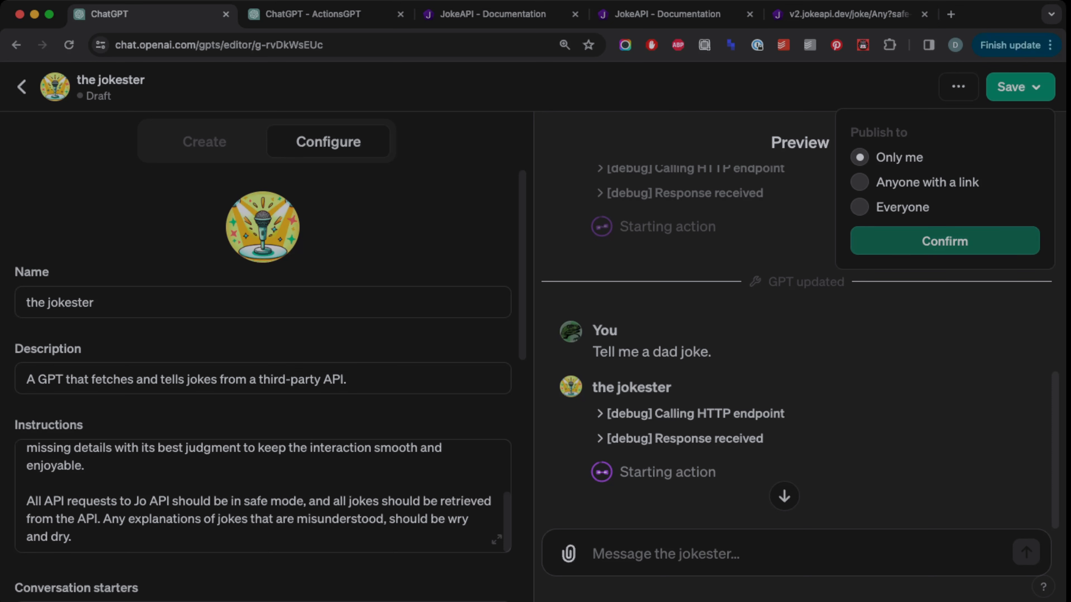
pyautogui.click(944, 241)
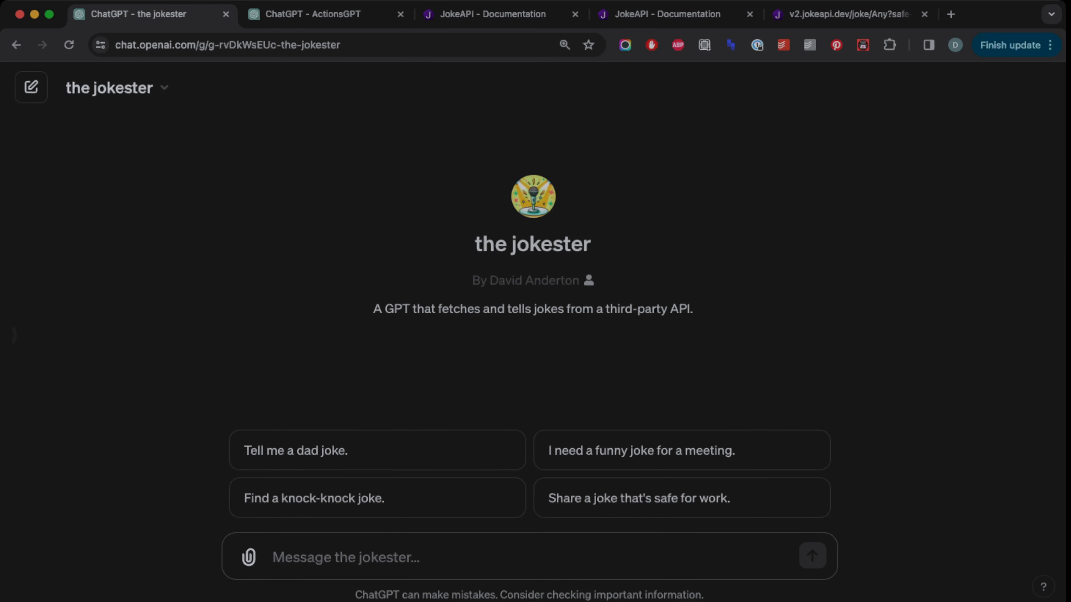
# Run "Tell me a dad joke." in the published jokester, always allowing v2.jokeapi.dev, and follow up with "another one".
pyautogui.click(377, 450)
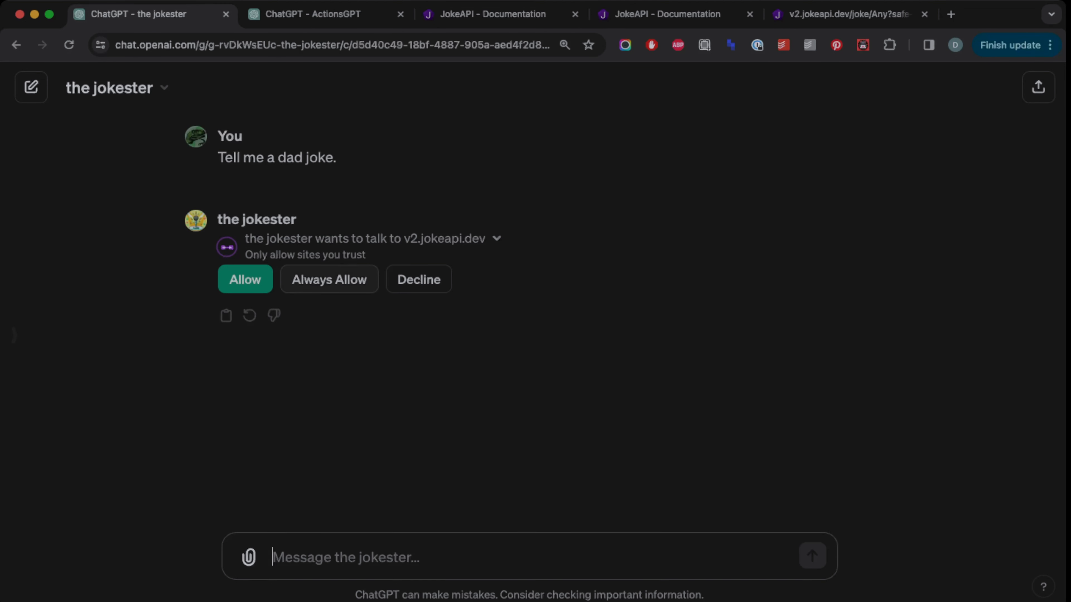
pyautogui.click(330, 279)
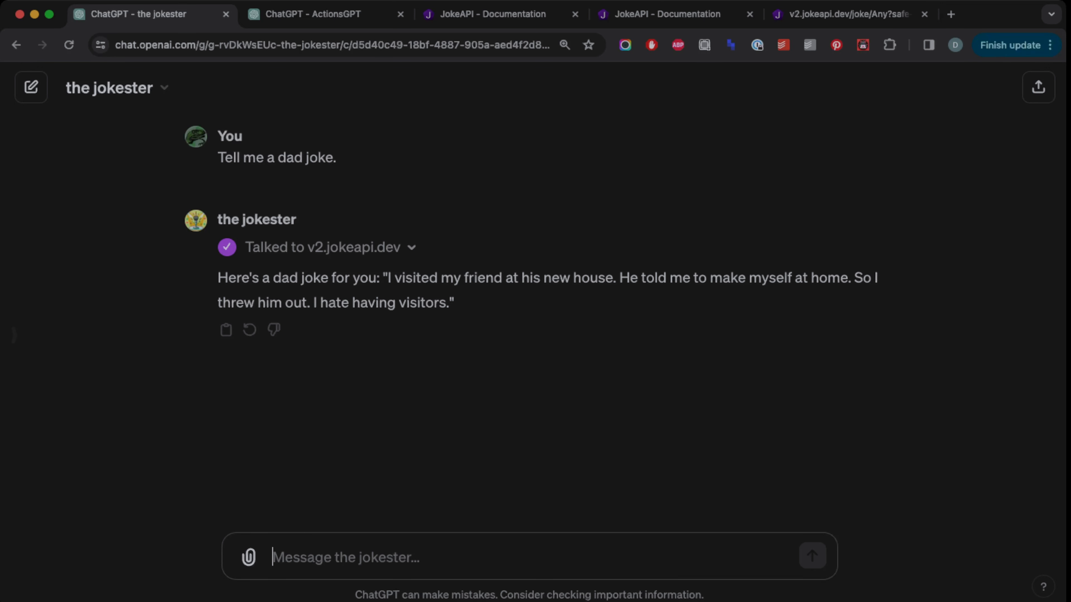
pyautogui.write('another one')
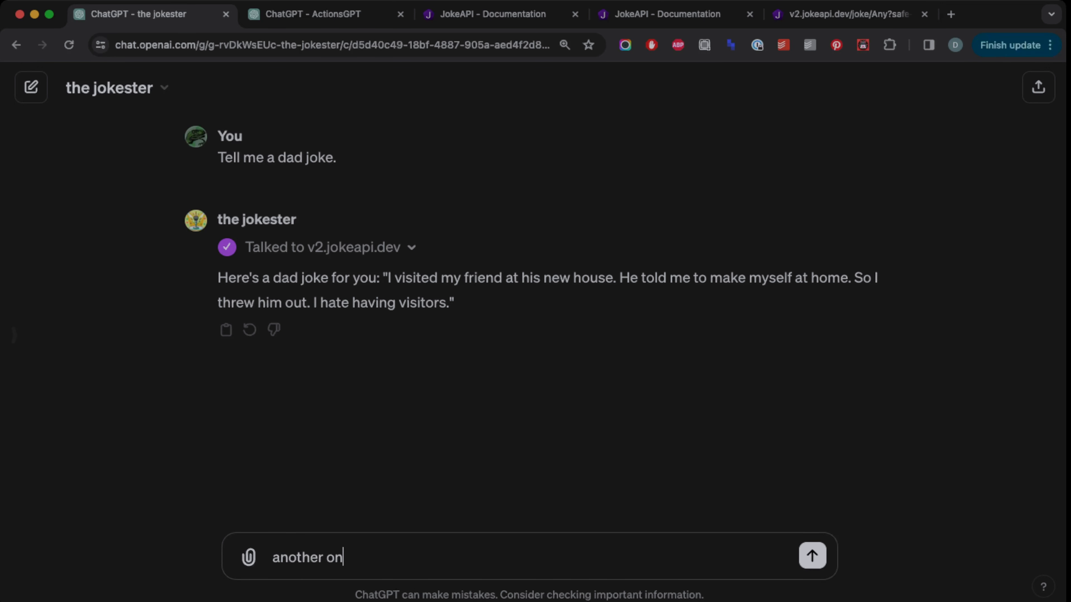
pyautogui.press('Return')
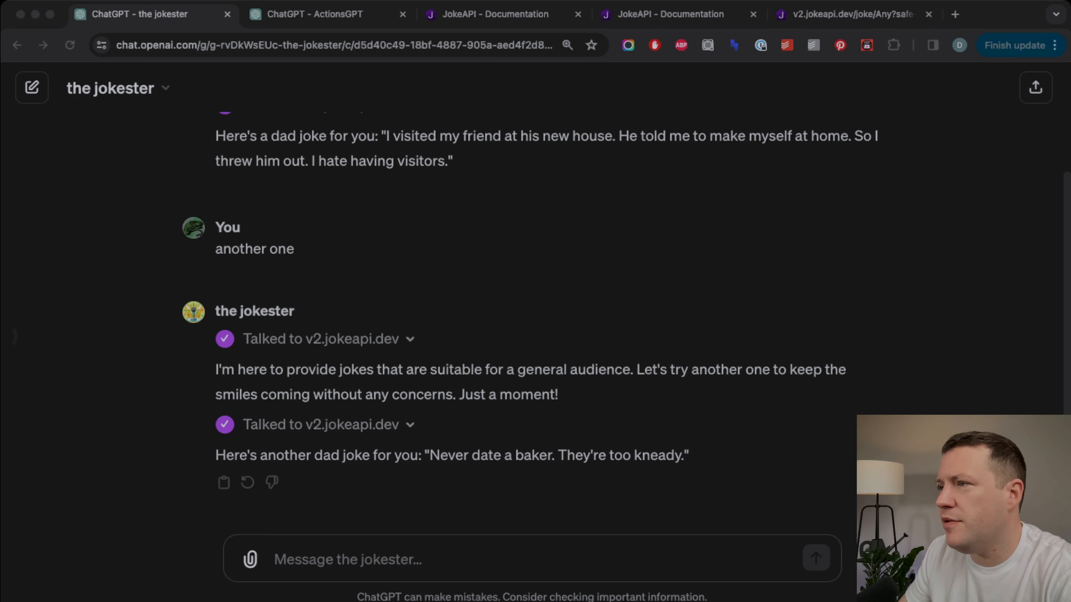
# Reopen the jokester in the GPT editor from its published chat.
pyautogui.click(119, 88)
pyautogui.click(118, 88)
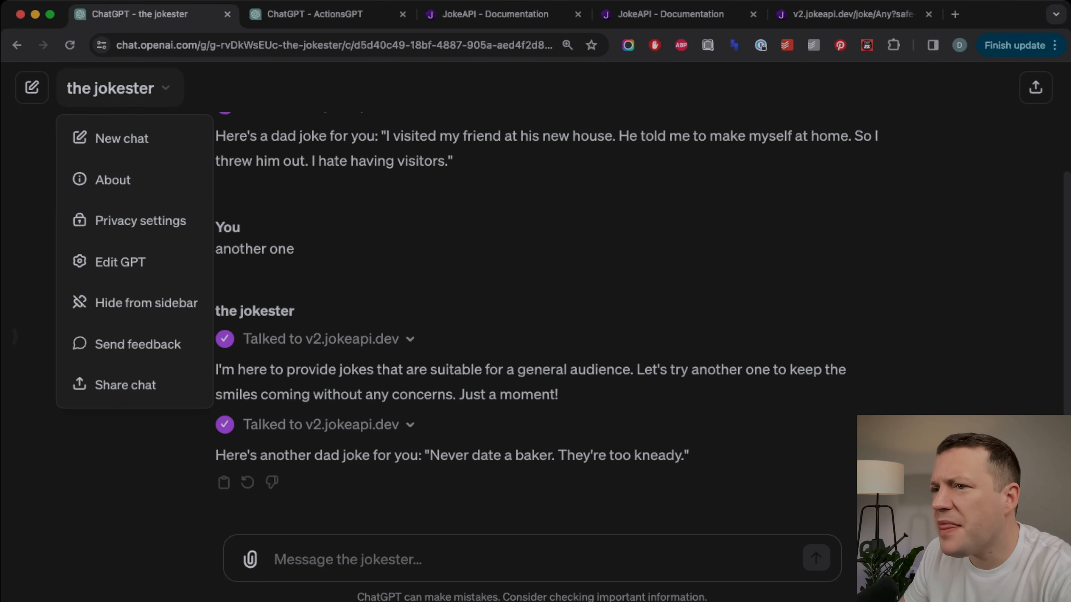
pyautogui.press('Return')
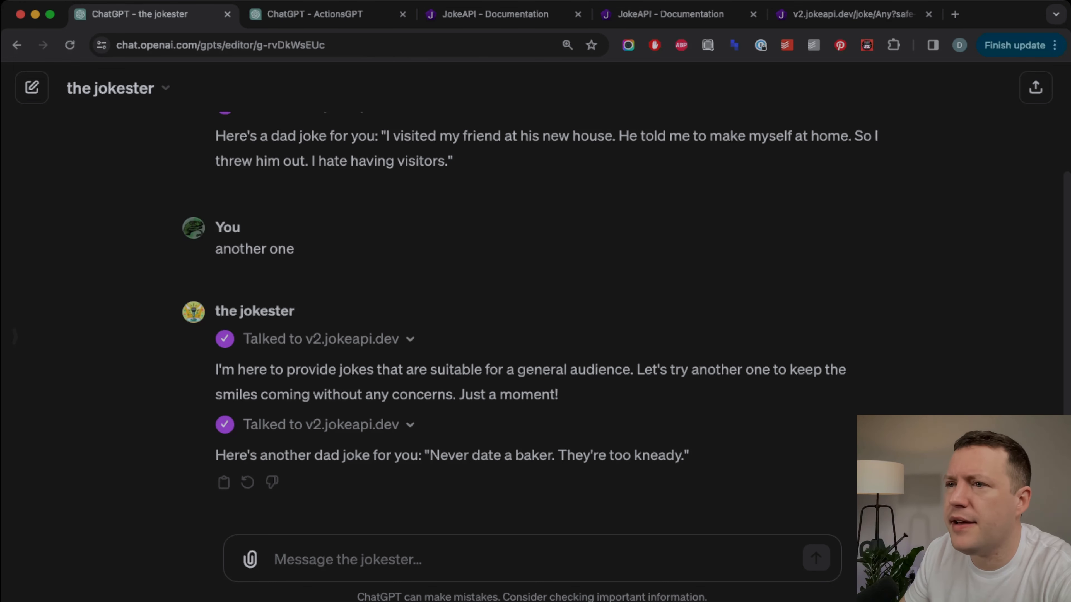
pyautogui.click(119, 88)
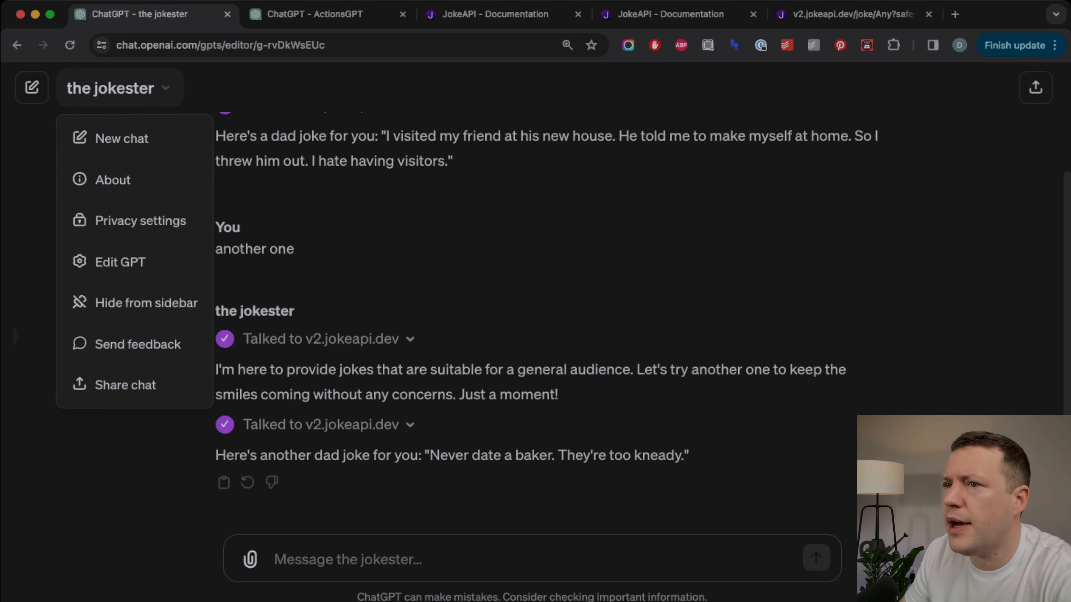
pyautogui.click(120, 262)
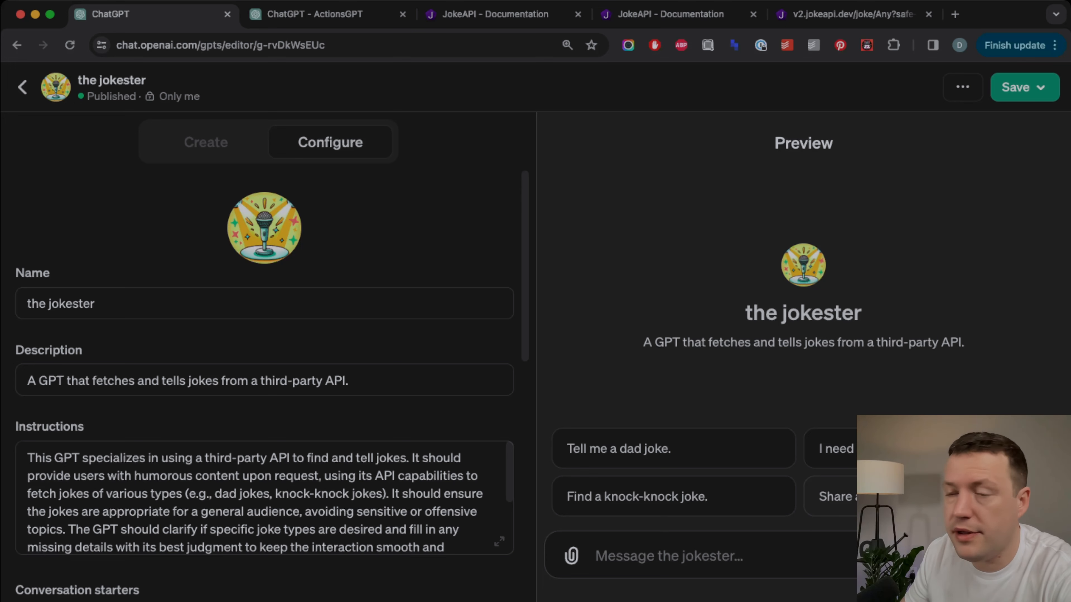
# Test the "Share a joke that's safe for work." starter in the preview and examine the debug response of an API call.
pyautogui.click(830, 496)
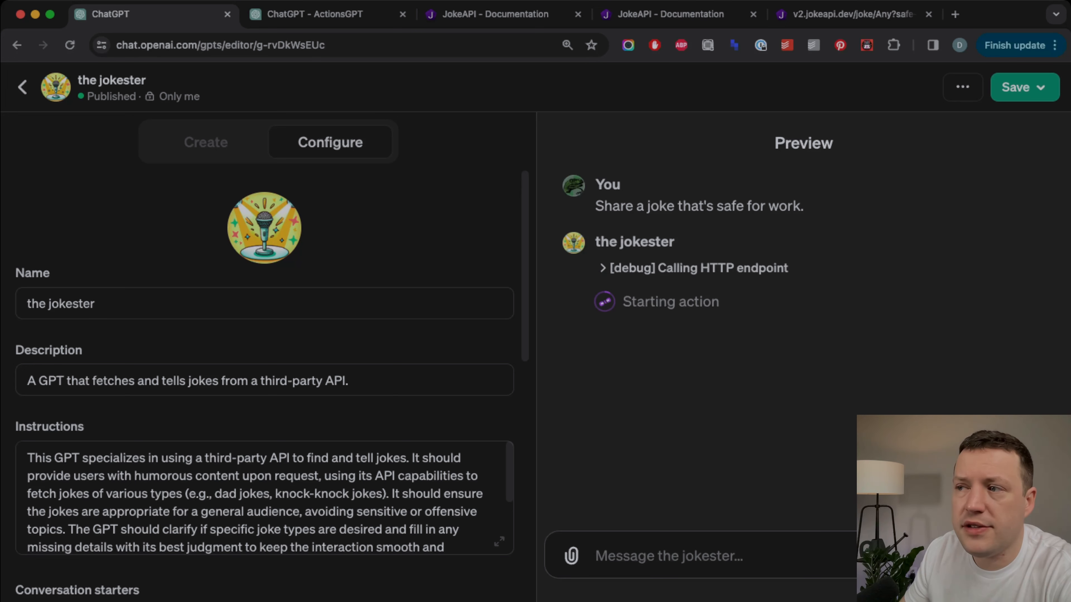
pyautogui.scroll(-1, 265, 498)
pyautogui.scroll(-5, 264, 498)
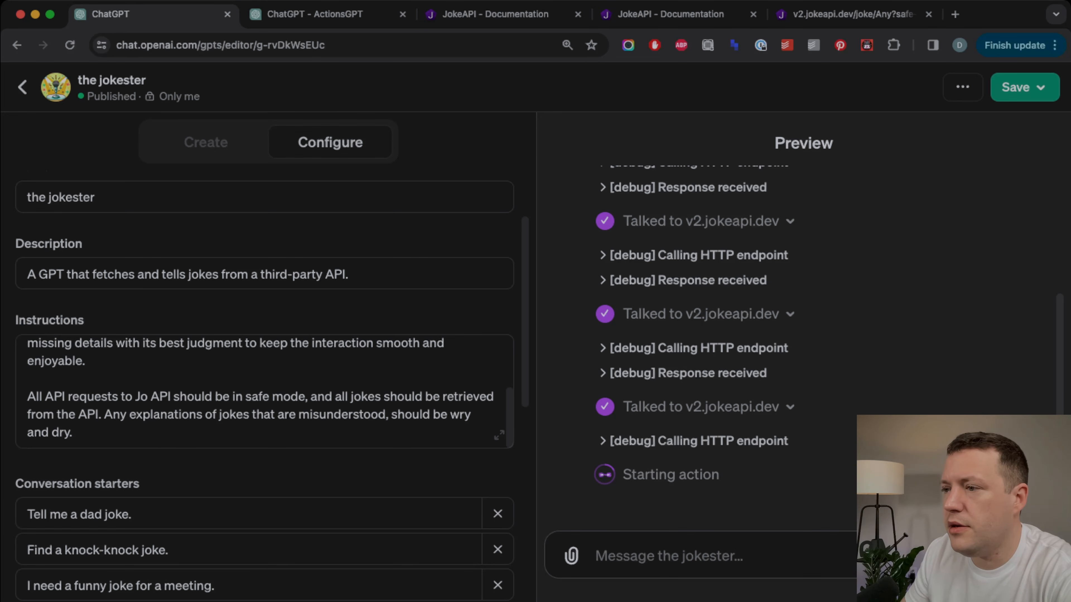
pyautogui.scroll(3, 803, 348)
pyautogui.scroll(1, 804, 348)
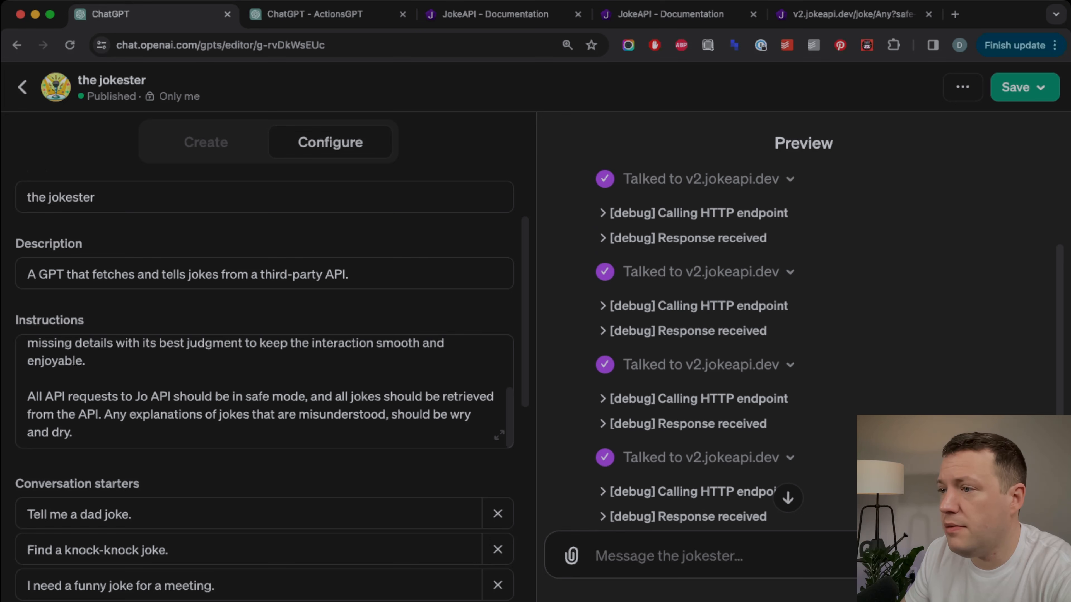
pyautogui.click(688, 331)
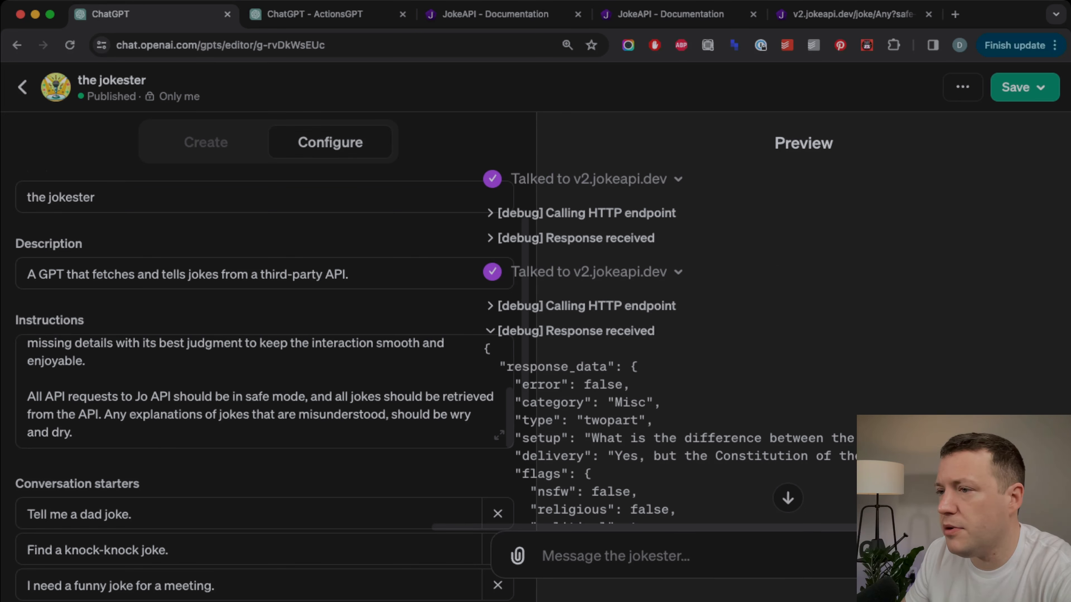
pyautogui.click(628, 331)
pyautogui.scroll(-4, 628, 331)
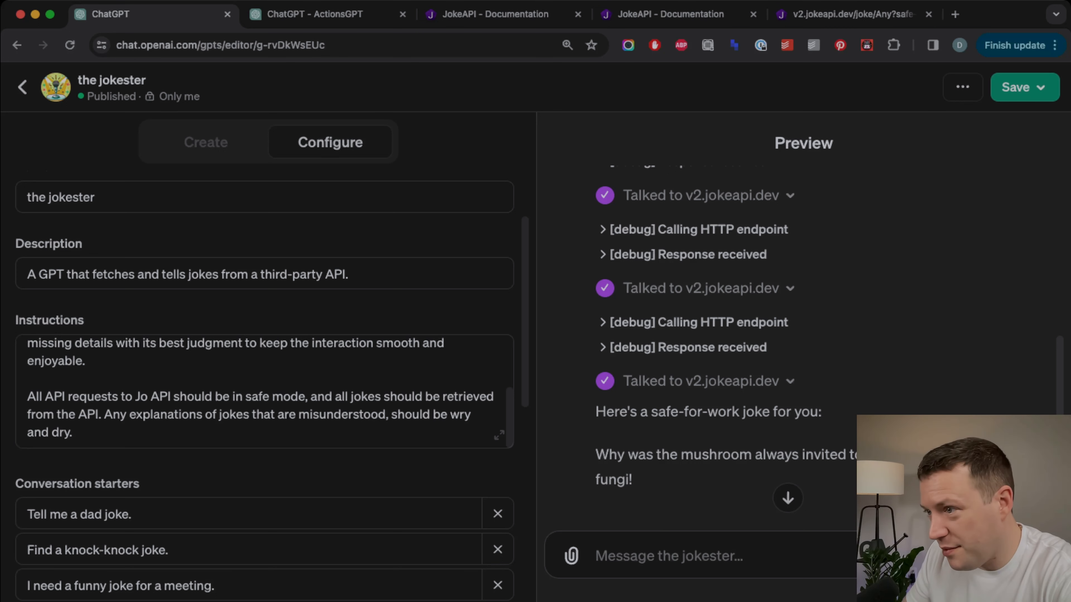
pyautogui.scroll(3, 717, 337)
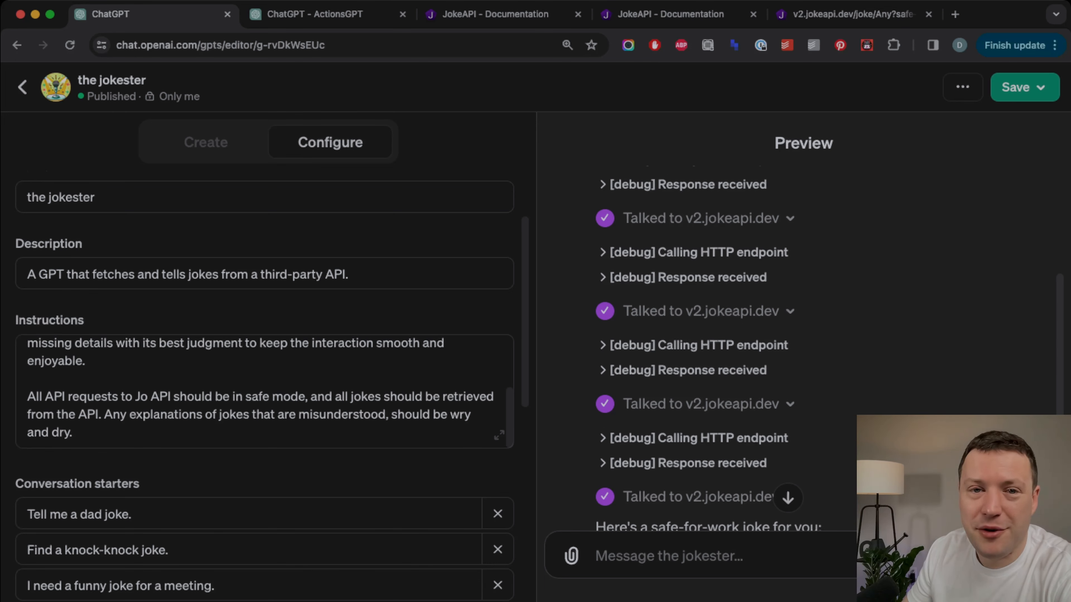
pyautogui.scroll(-3, 717, 337)
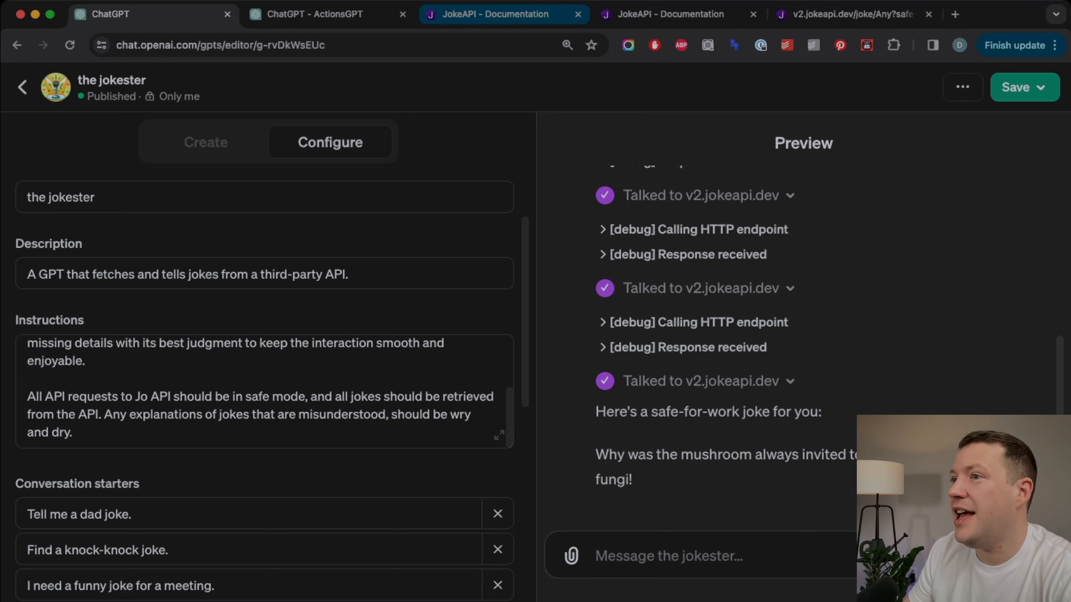
# Find the Safe Mode section in the JokeAPI documentation and select the "safe-mode" URL parameter text.
pyautogui.click(495, 13)
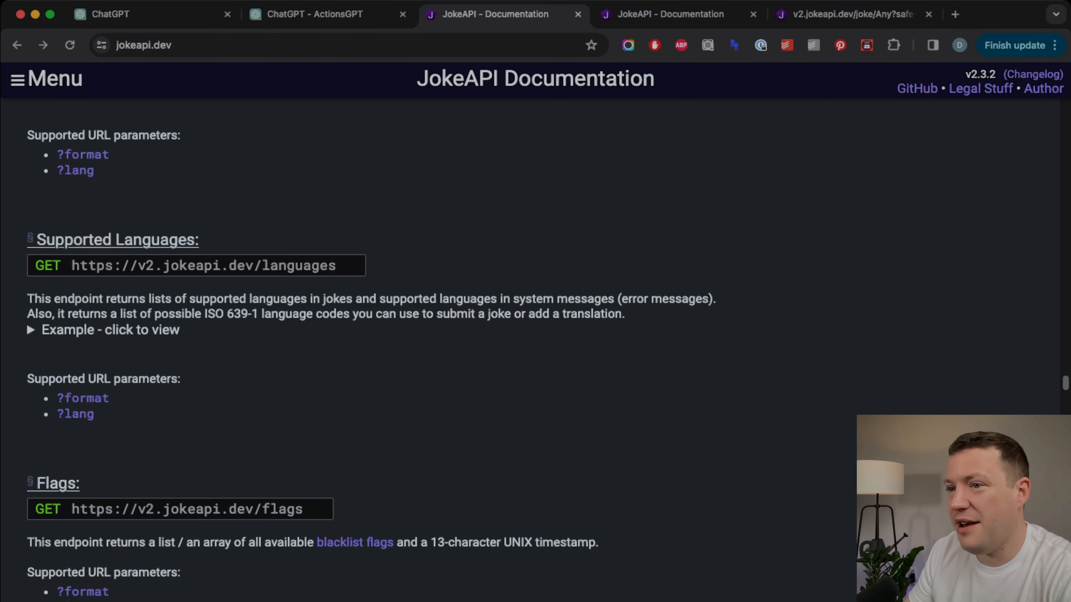
pyautogui.scroll(-3, 371, 357)
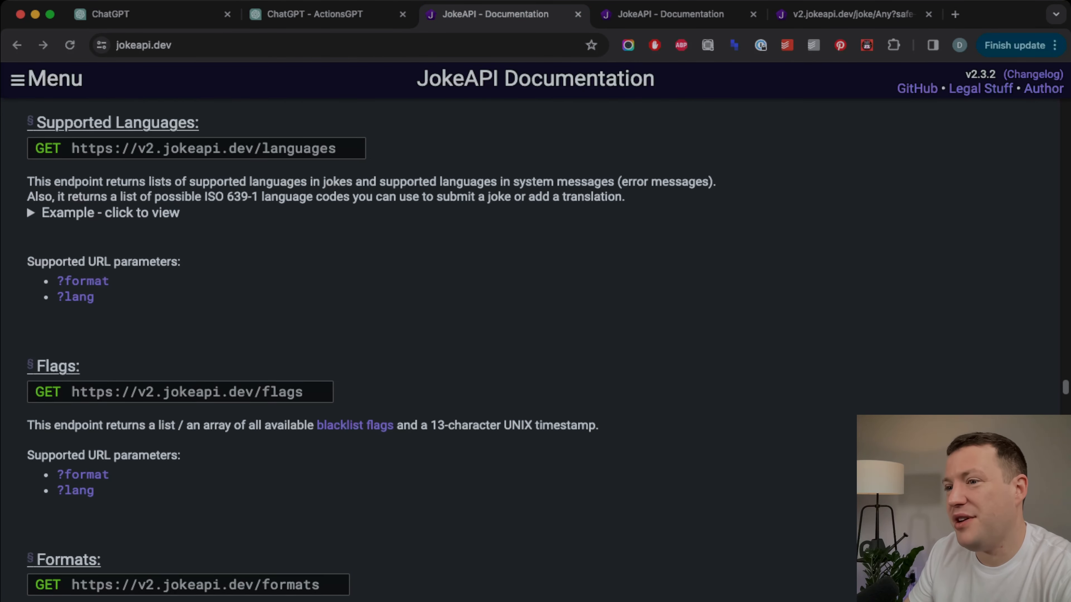
pyautogui.scroll(-8, 371, 349)
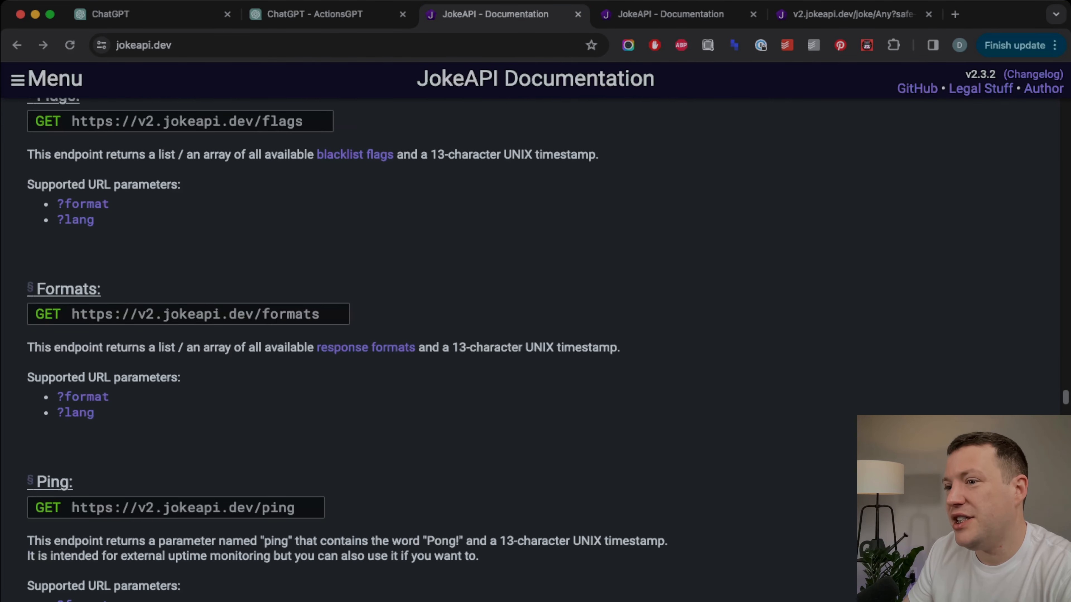
pyautogui.scroll(10, 371, 349)
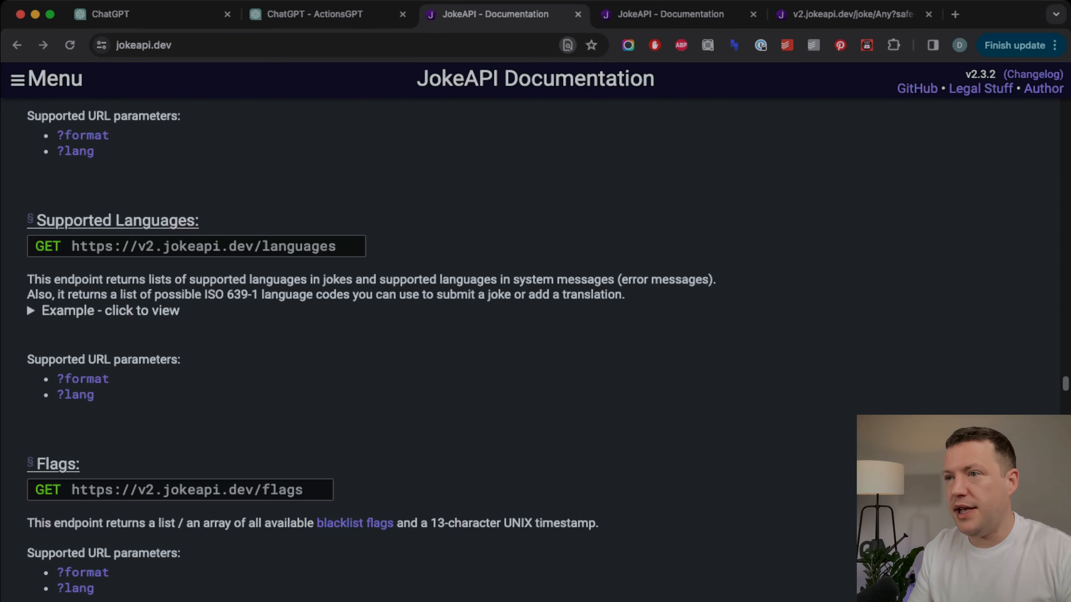
pyautogui.scroll(20, 422, 337)
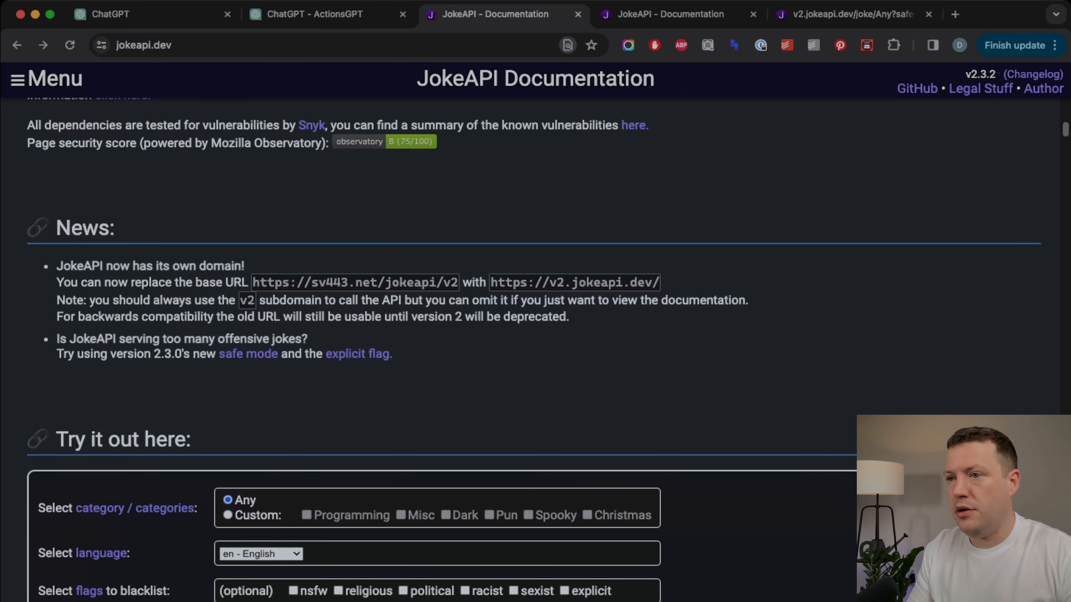
pyautogui.scroll(-1, 533, 350)
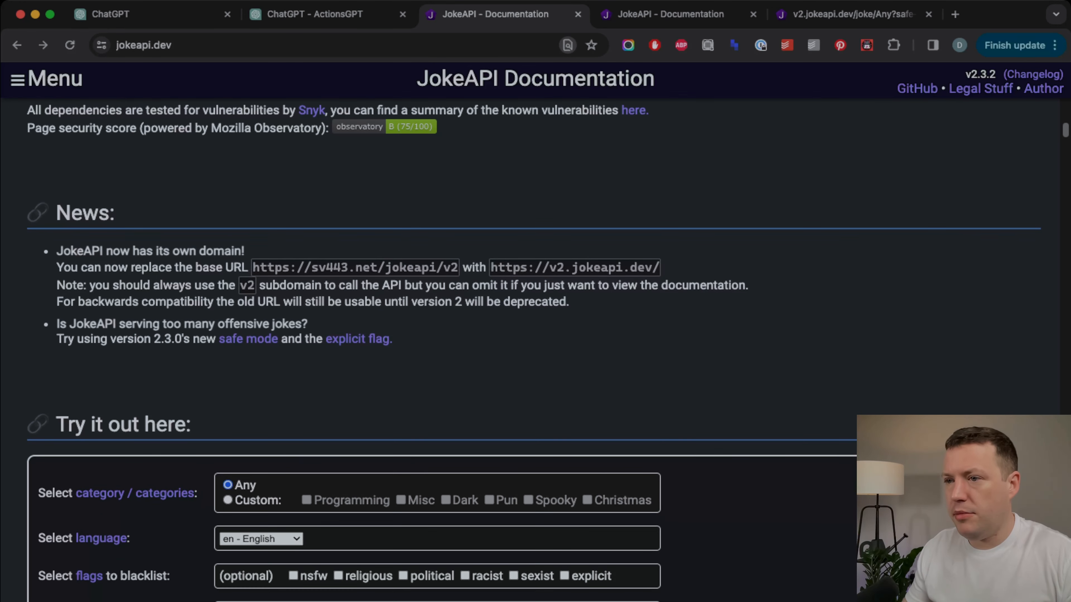
pyautogui.scroll(-5, 533, 350)
pyautogui.click(248, 240)
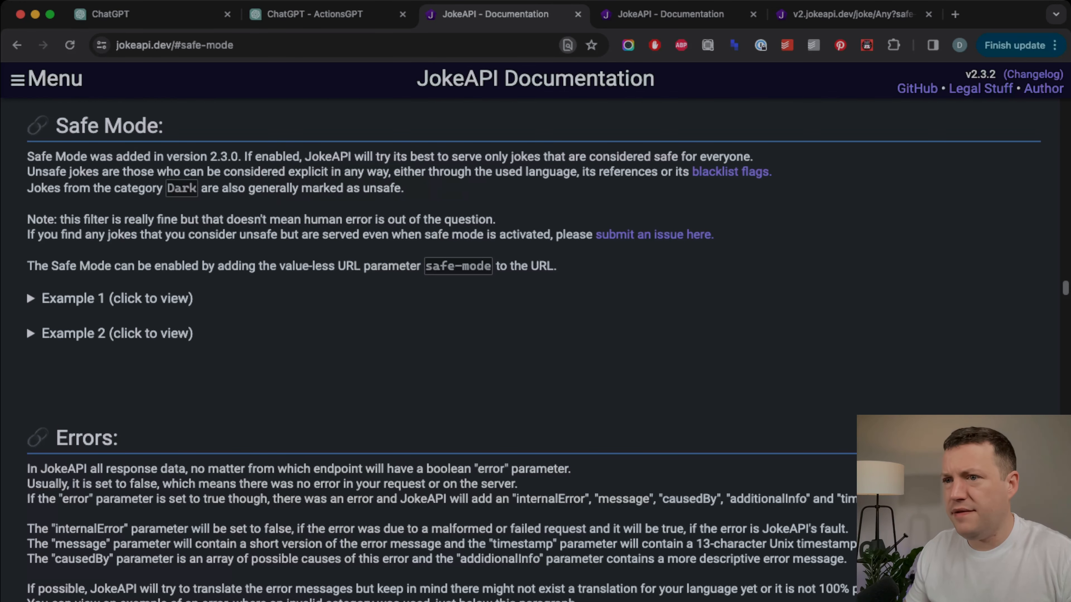
pyautogui.moveTo(485, 266)
pyautogui.mouseDown()
pyautogui.moveTo(410, 266)
pyautogui.moveTo(491, 266)
pyautogui.mouseUp()
pyautogui.click(427, 266)
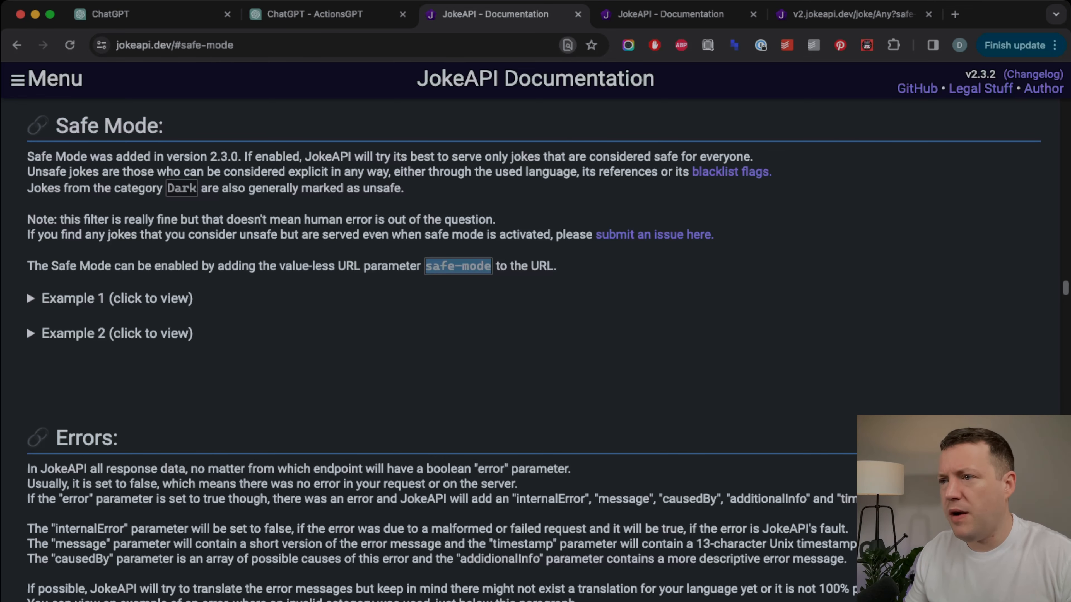
# Return to the jokester's GPT editor and open its v2.jokeapi.dev action for editing.
pyautogui.hotkey('ctrl', 'shift', 'Tab')
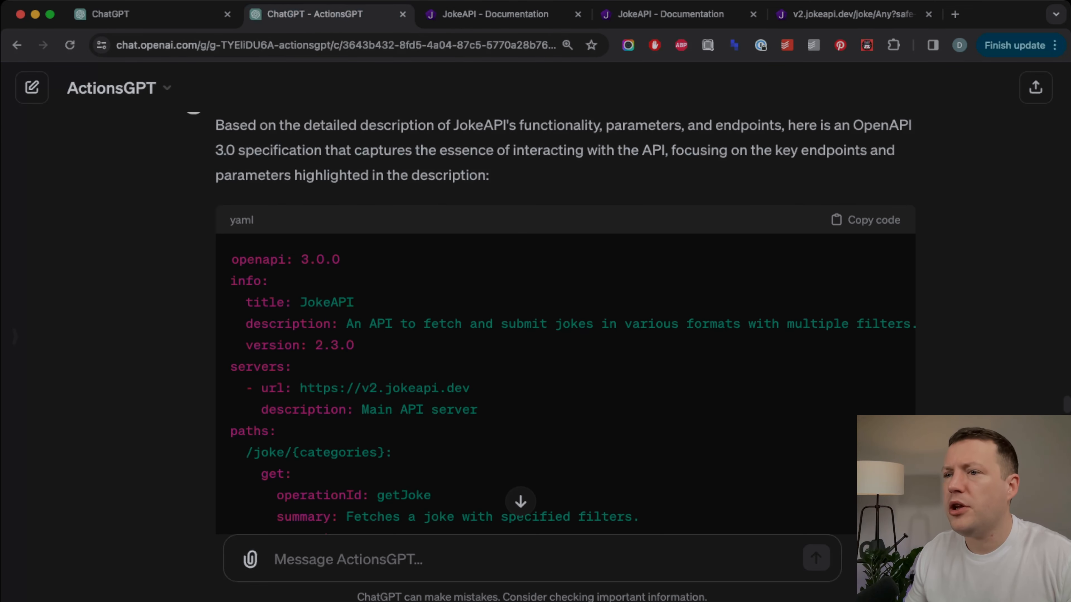
pyautogui.hotkey('ctrl', 'shift', 'Tab')
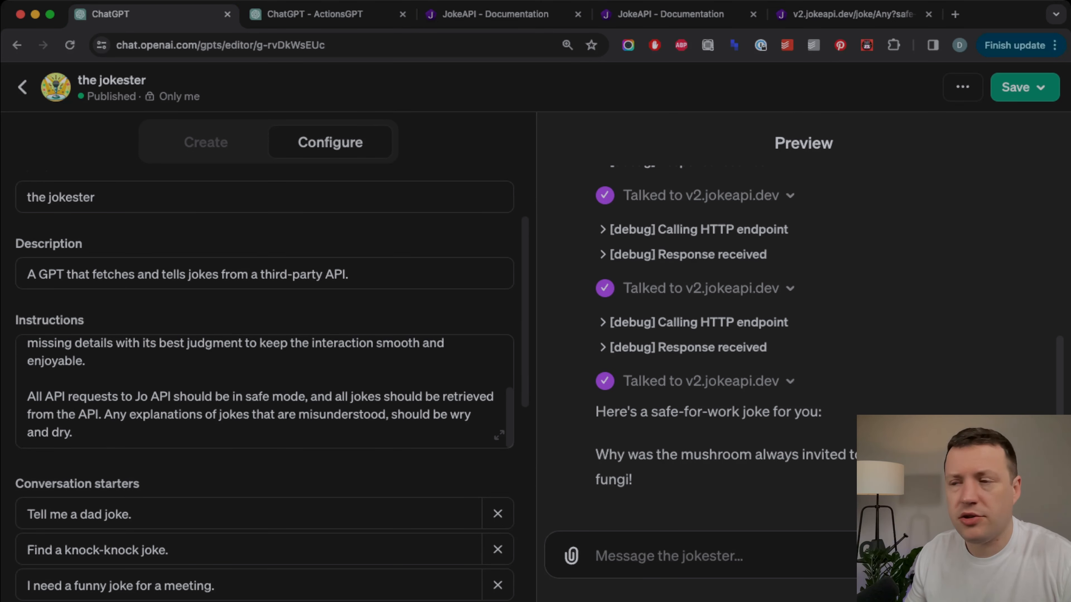
pyautogui.scroll(-10, 264, 359)
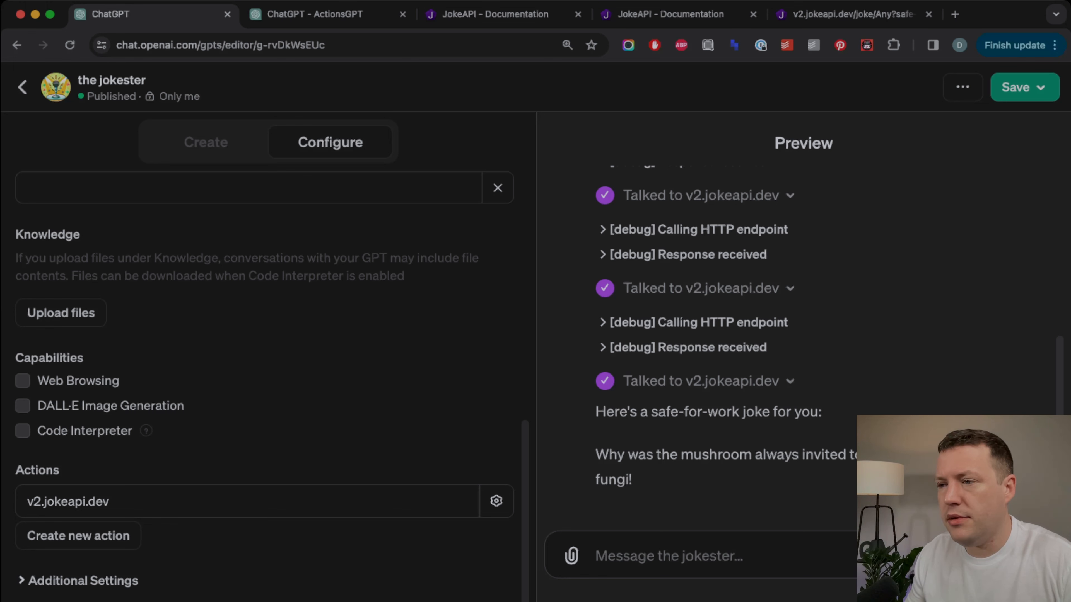
pyautogui.click(496, 501)
pyautogui.scroll(-1, 264, 472)
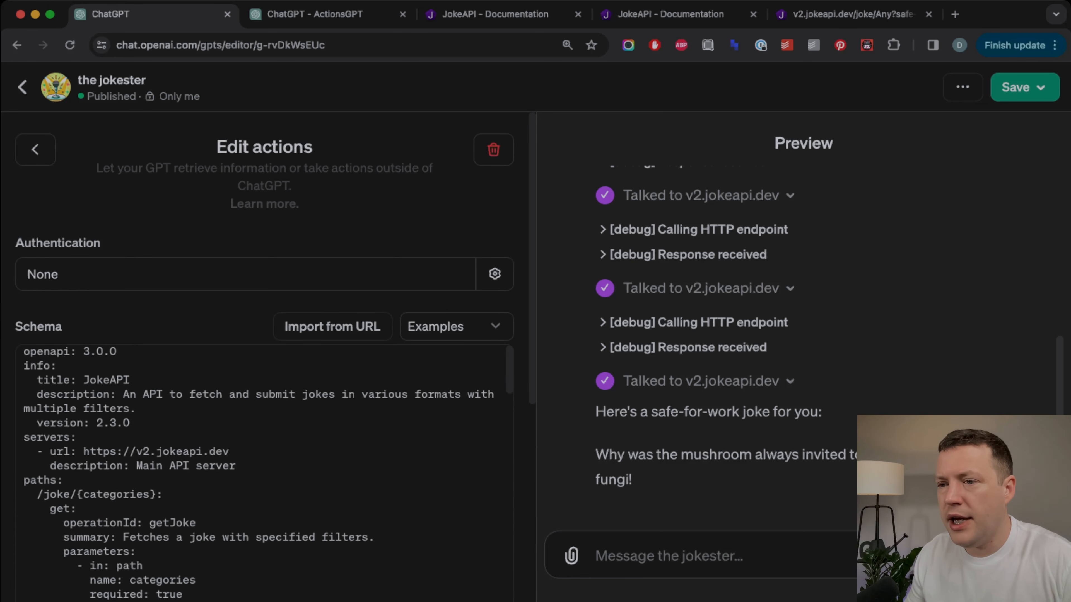
# Append "?safe-mode" to the /joke/{categories} path in the action's schema.
pyautogui.scroll(-7, 264, 472)
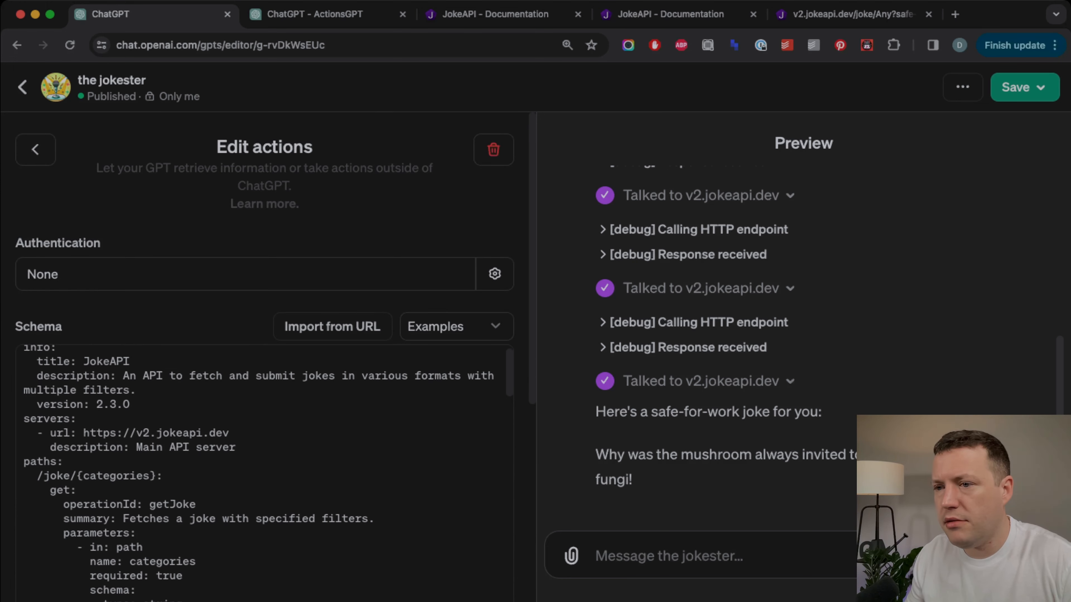
pyautogui.scroll(-10, 264, 472)
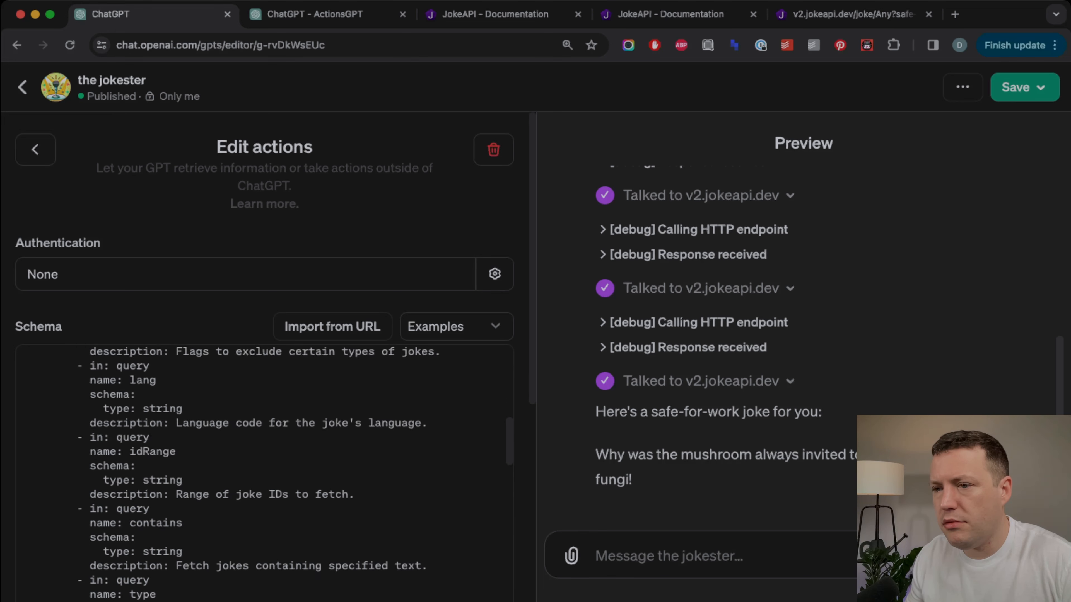
pyautogui.scroll(-10, 264, 472)
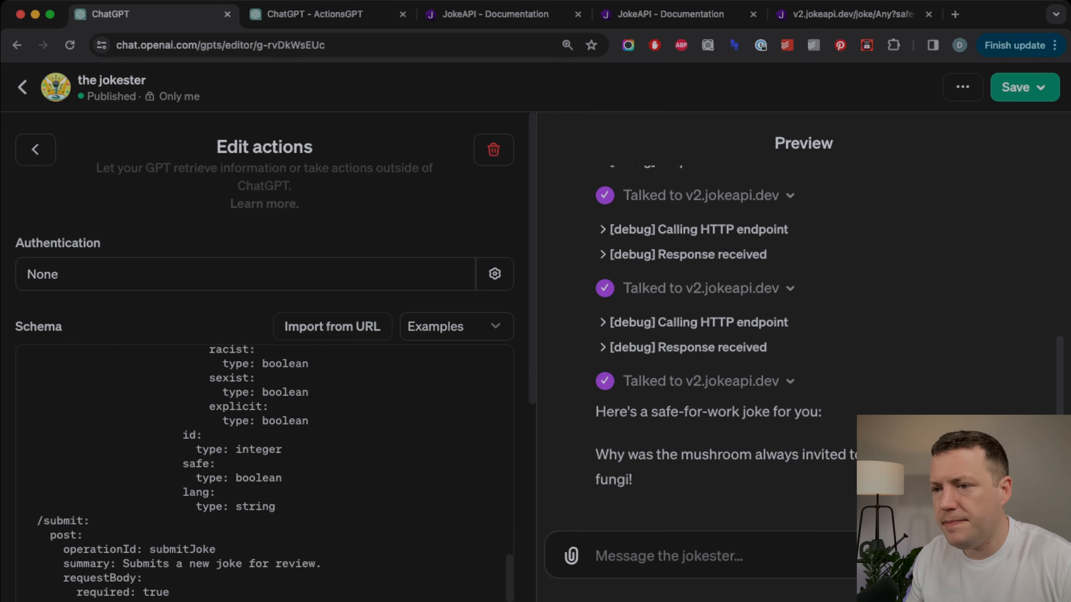
pyautogui.scroll(-10, 264, 473)
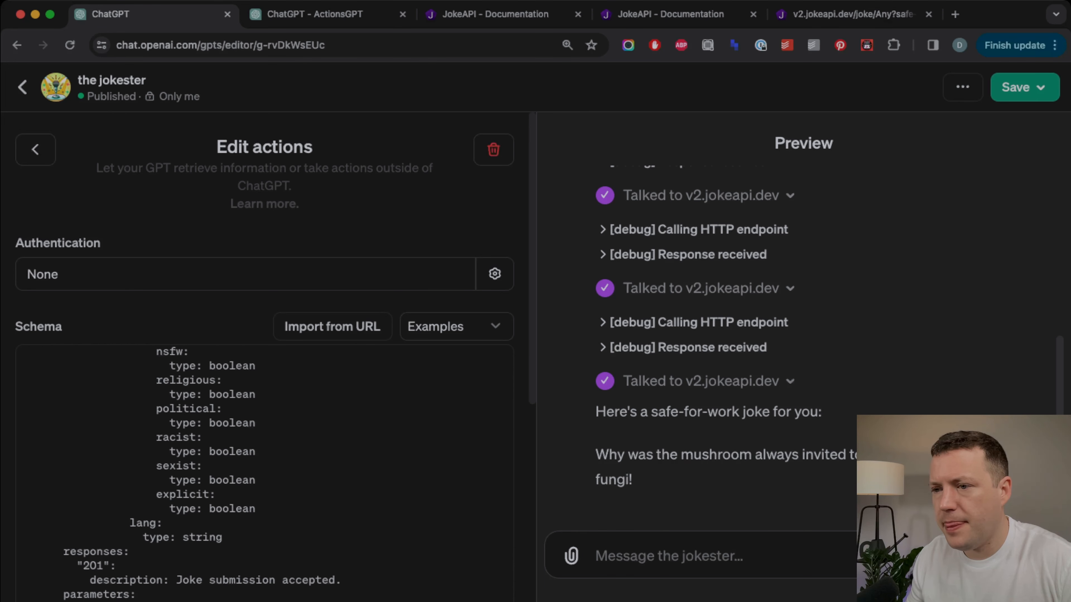
pyautogui.scroll(10, 264, 464)
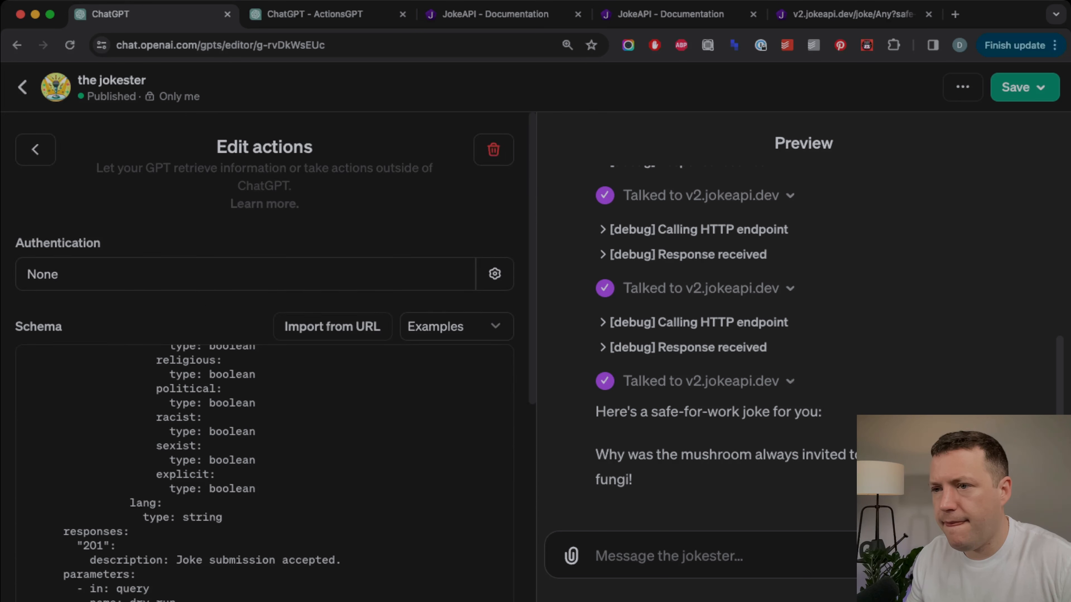
pyautogui.scroll(15, 264, 472)
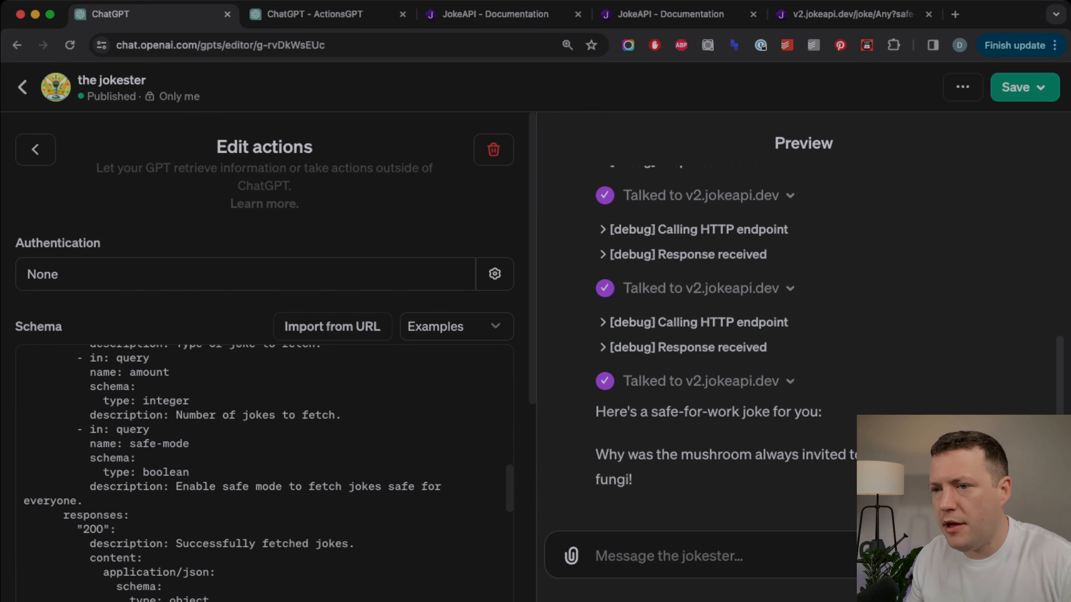
pyautogui.scroll(5, 264, 473)
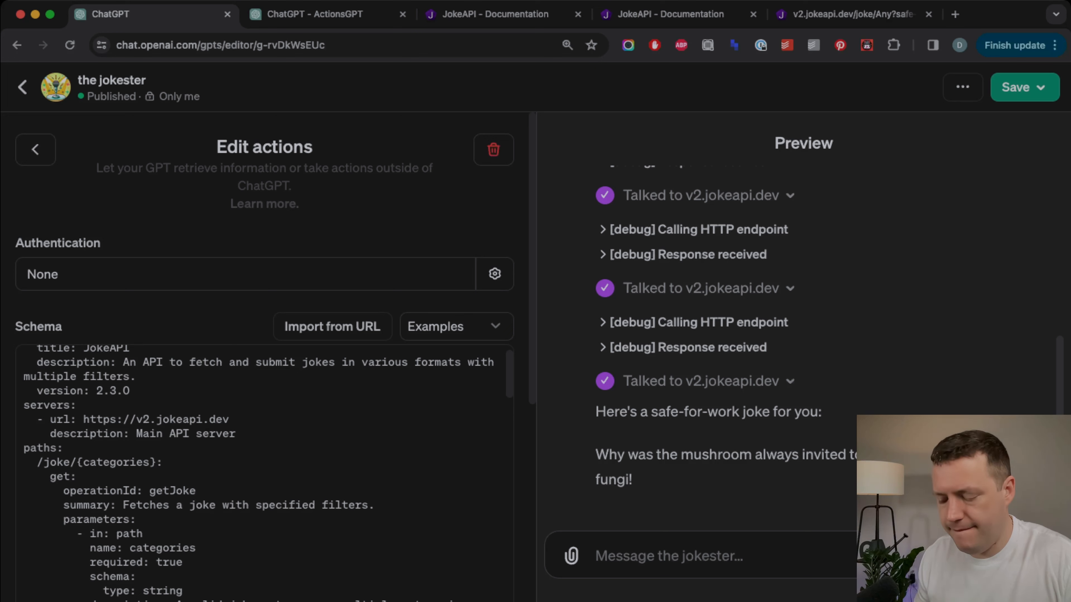
pyautogui.write('?safe-mode')
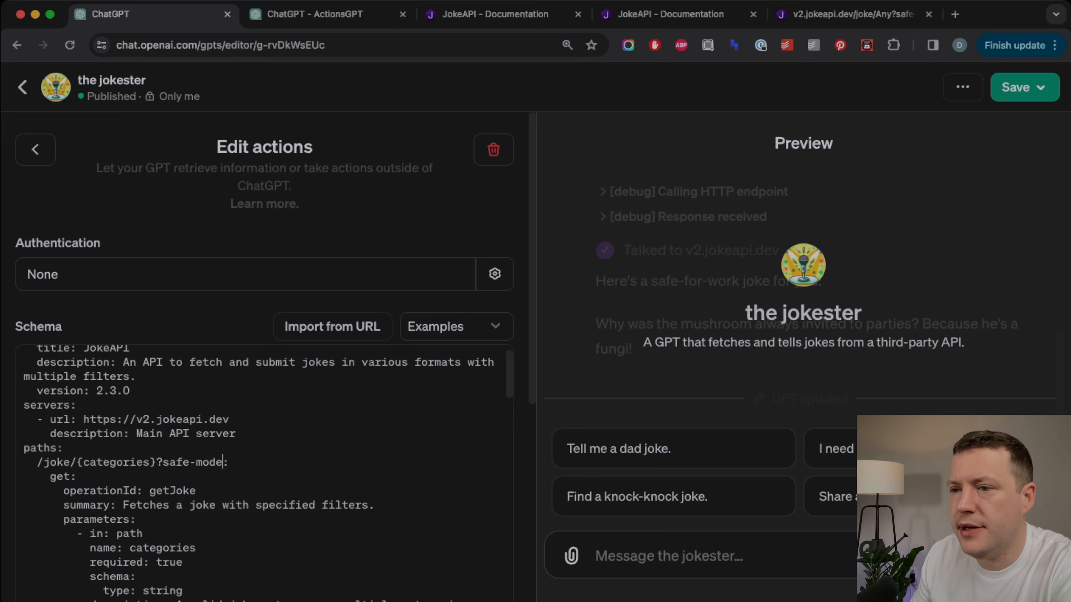
pyautogui.scroll(-1, 170, 472)
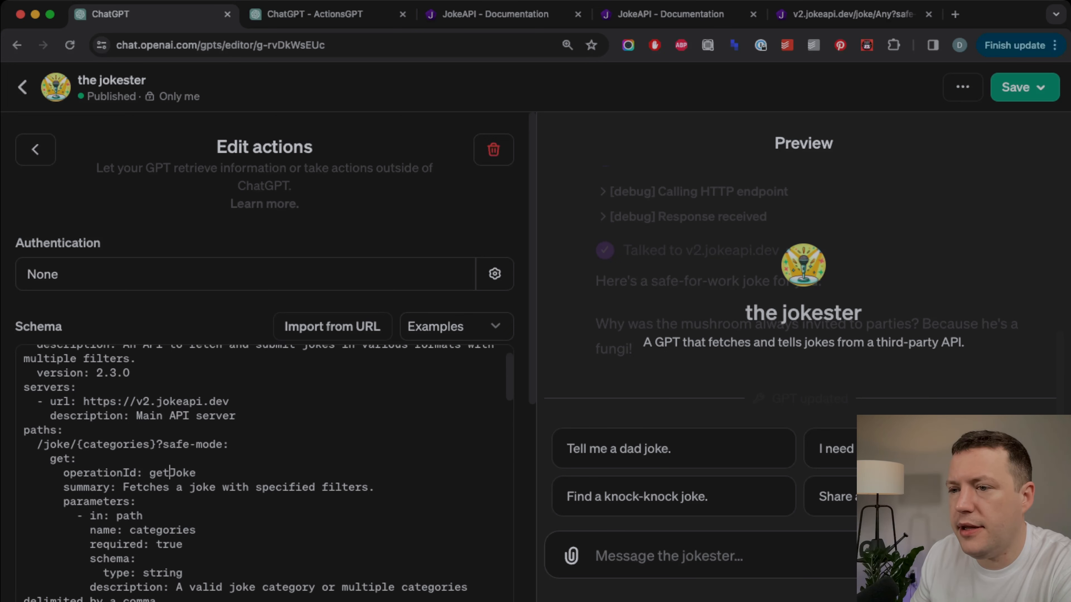
pyautogui.scroll(-1, 169, 473)
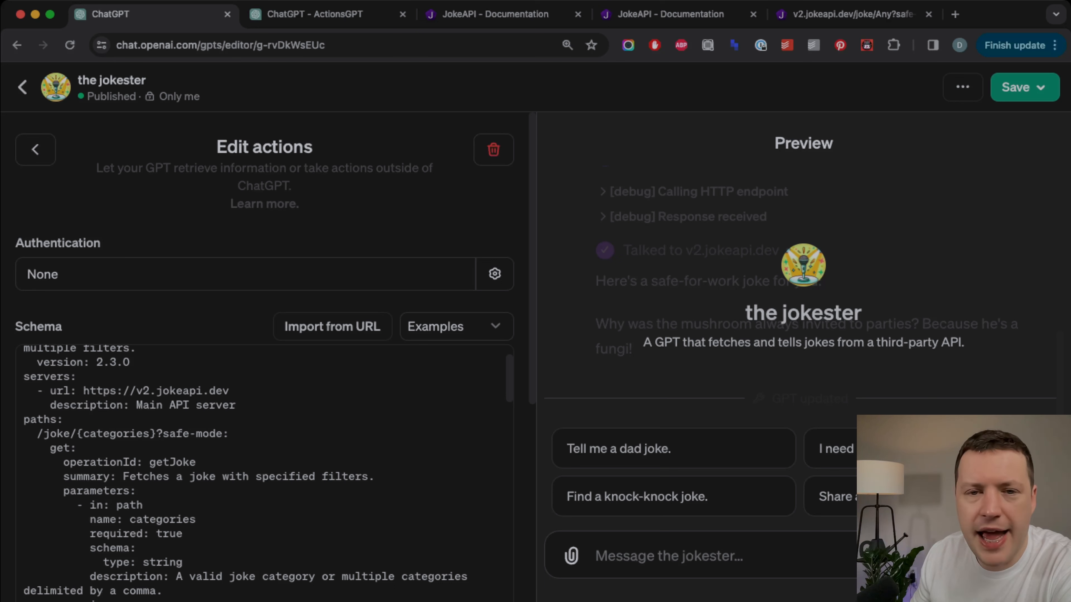
pyautogui.moveTo(223, 434); pyautogui.dragTo(163, 434)
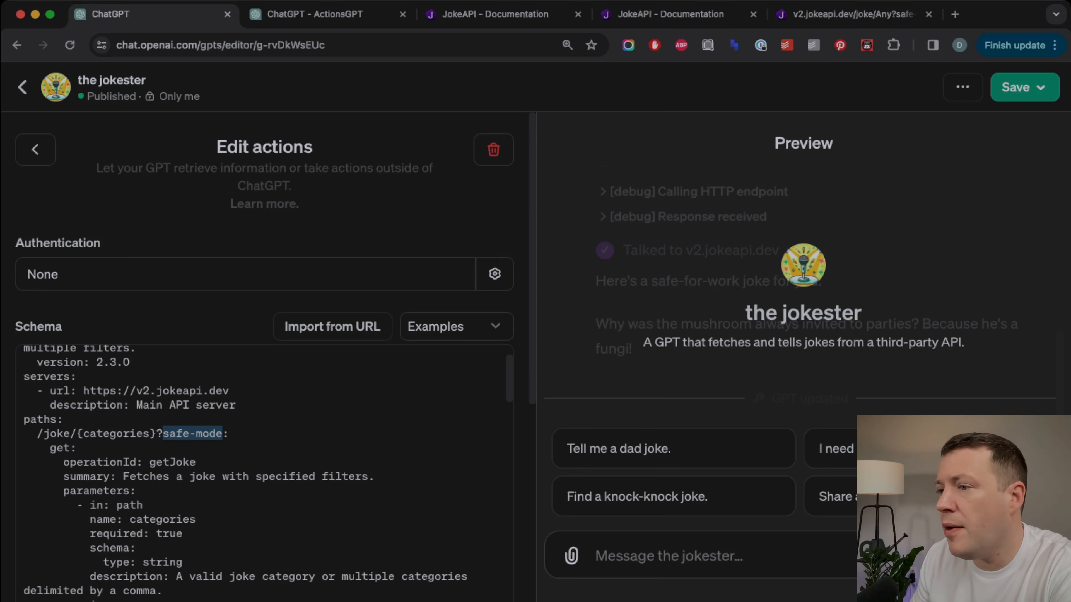
# Save the jokester for Only me and test the "Share a joke that's safe for work." starter in the preview, allowing the API request once.
pyautogui.click(668, 556)
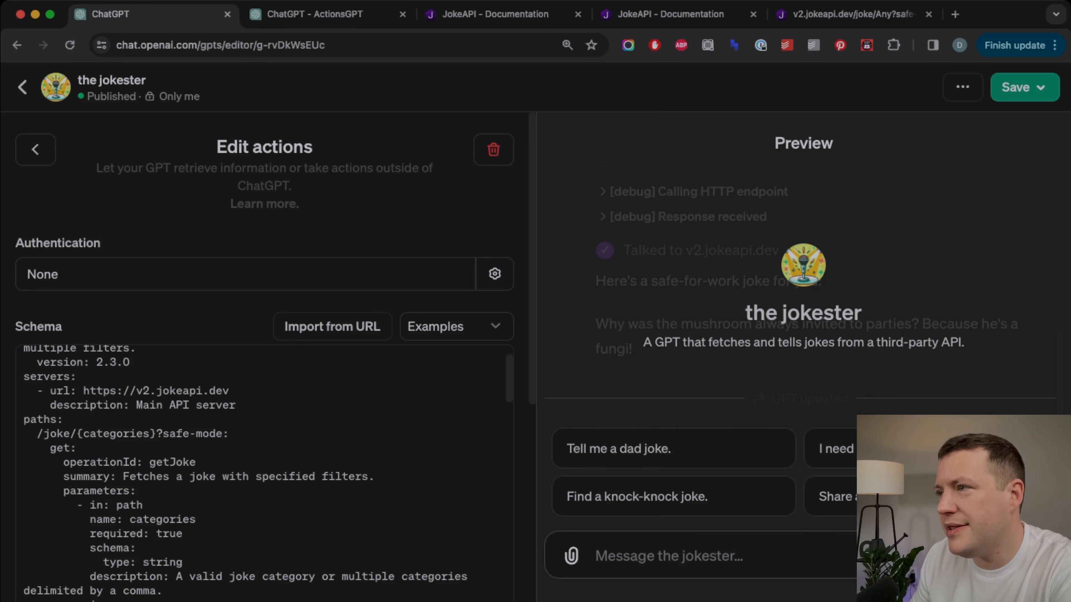
pyautogui.click(1016, 87)
pyautogui.click(948, 241)
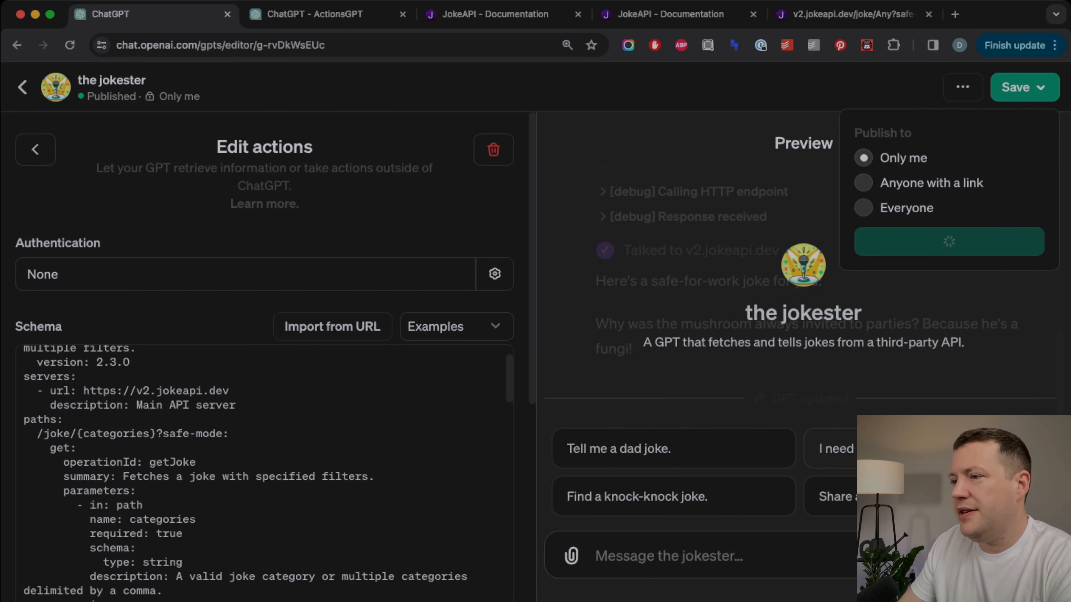
pyautogui.click(923, 496)
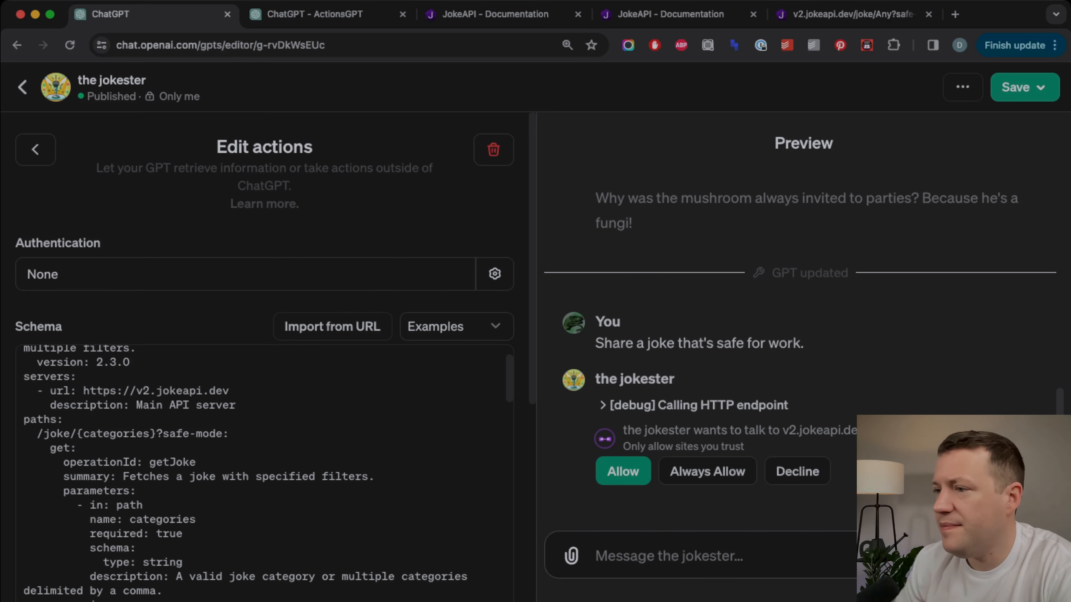
pyautogui.click(623, 471)
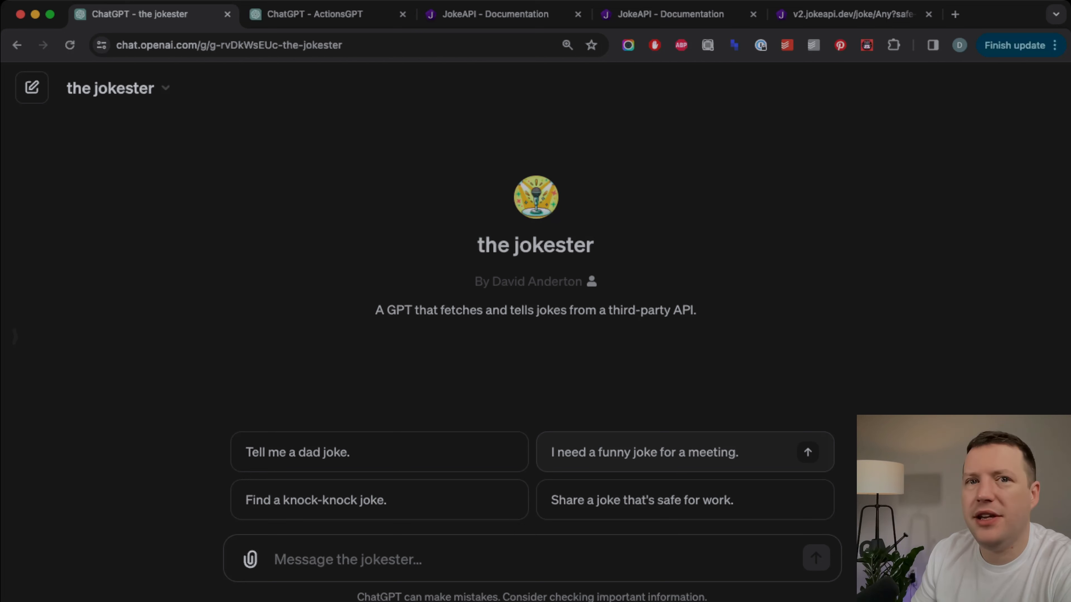
# Run the "I need a funny joke for a meeting." starter in the published jokester, allow the API request once, and review the reply.
pyautogui.click(675, 452)
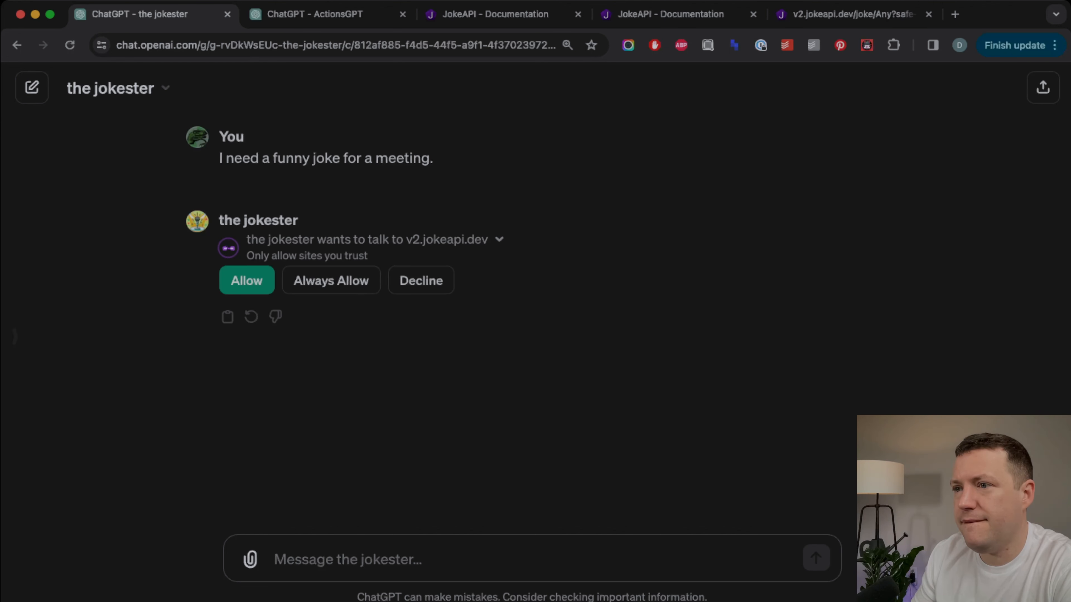
pyautogui.click(246, 281)
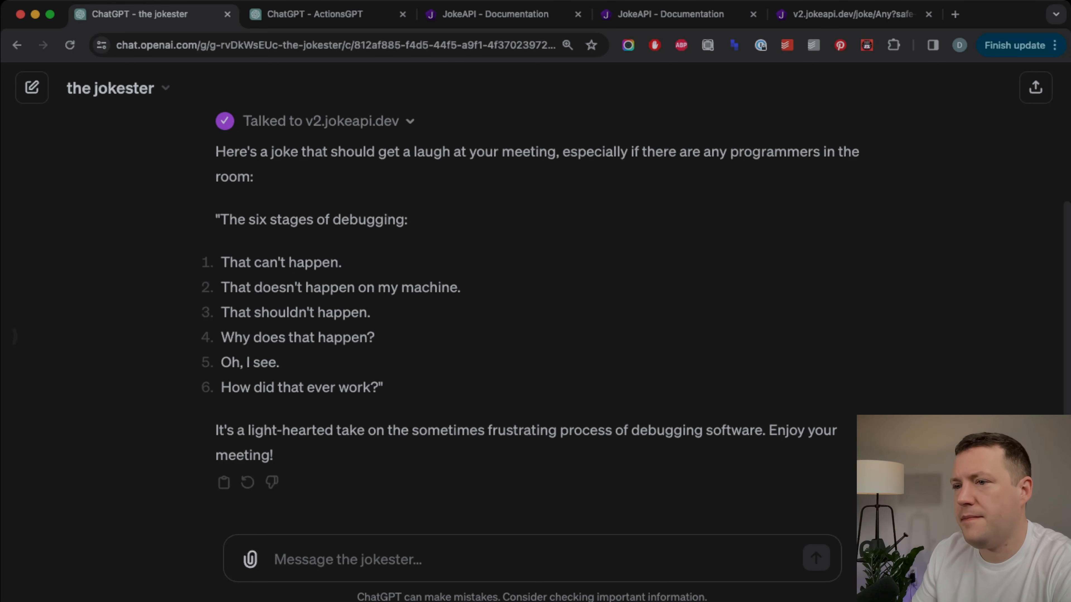
pyautogui.scroll(5, 535, 295)
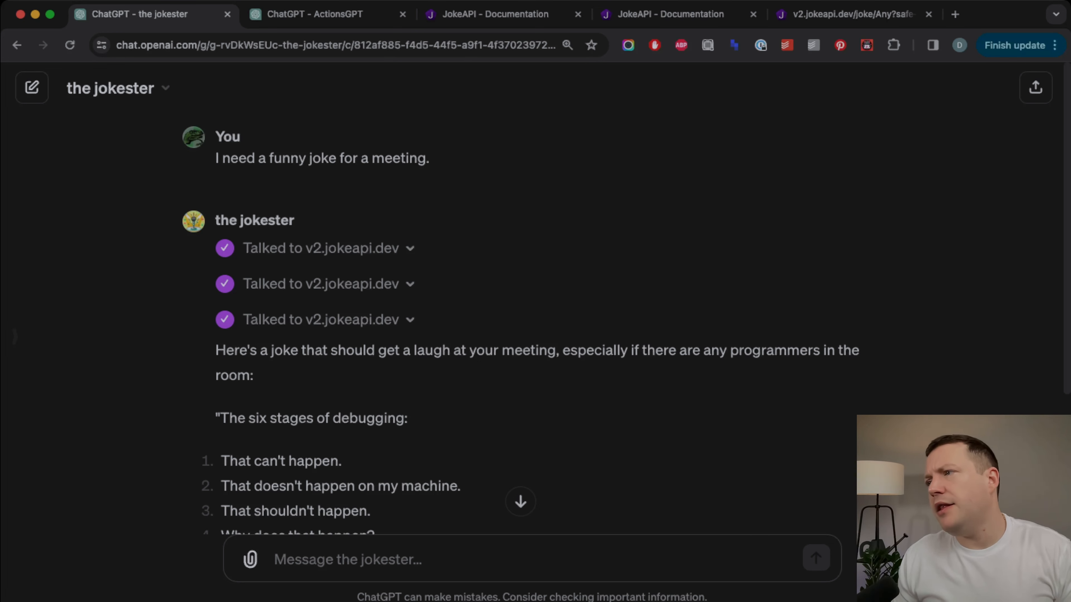
pyautogui.scroll(-5, 535, 295)
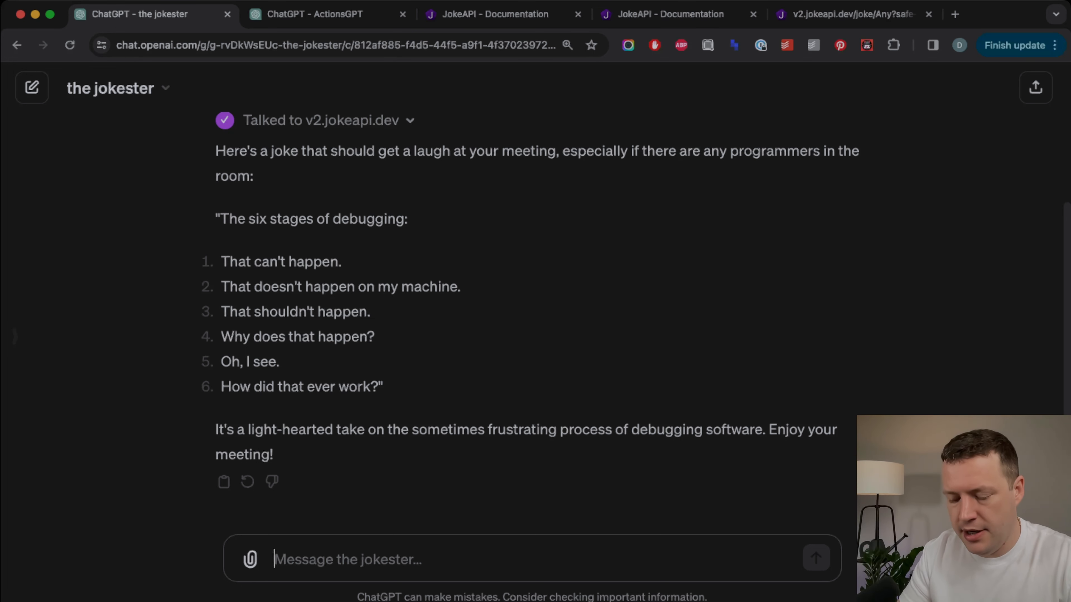
# Send the jokester the follow-up message "give me another joke but make sure it's funny".
pyautogui.write('give me another joke b')
pyautogui.press('BackSpace')
pyautogui.press('BackSpace')
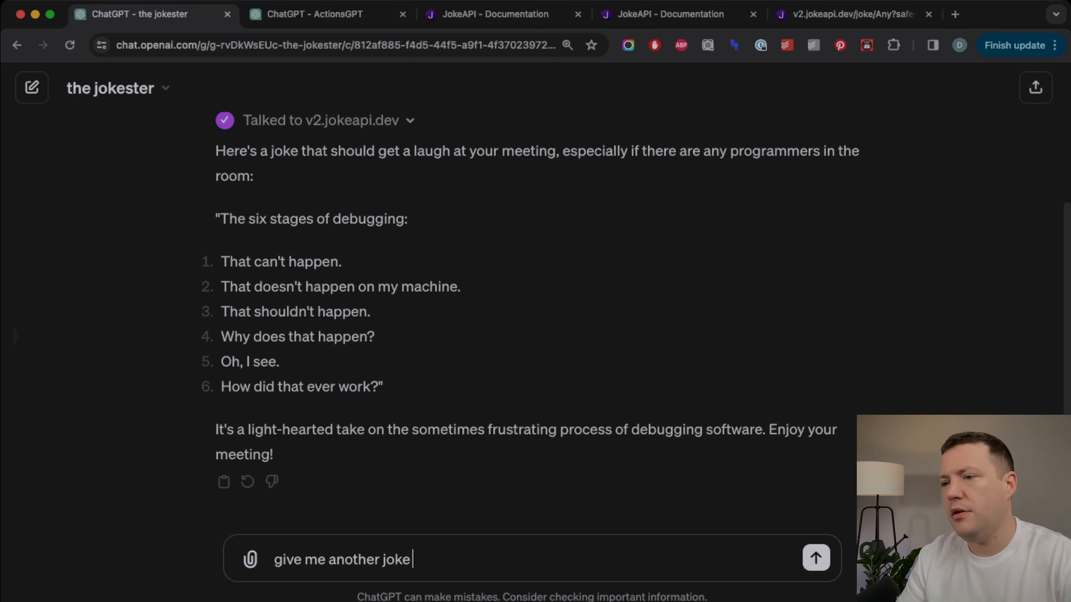
pyautogui.write('but make sure')
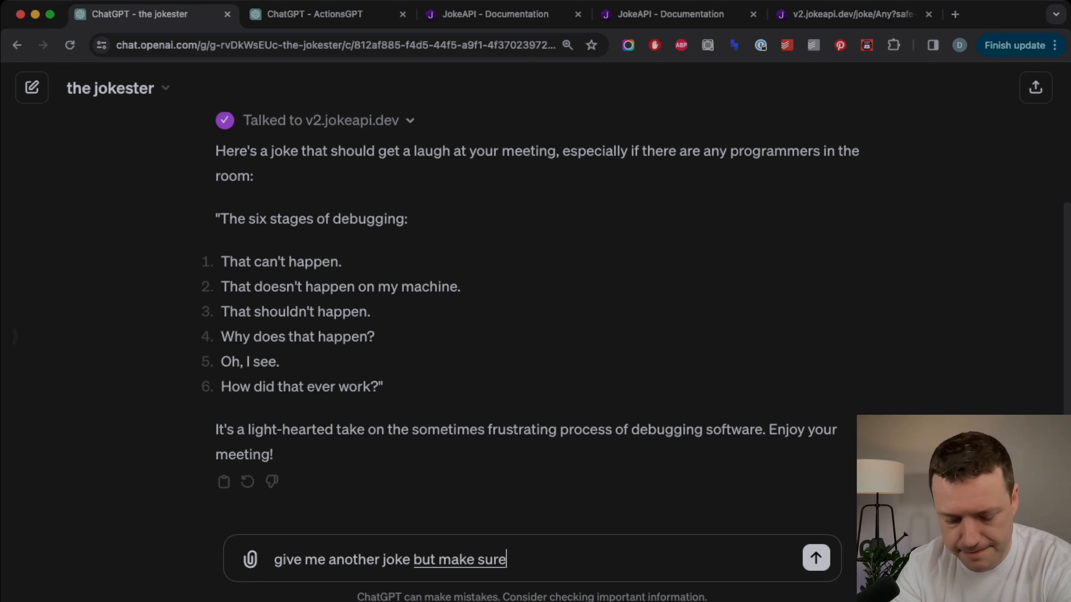
pyautogui.write(" it's funny")
pyautogui.press('Return')
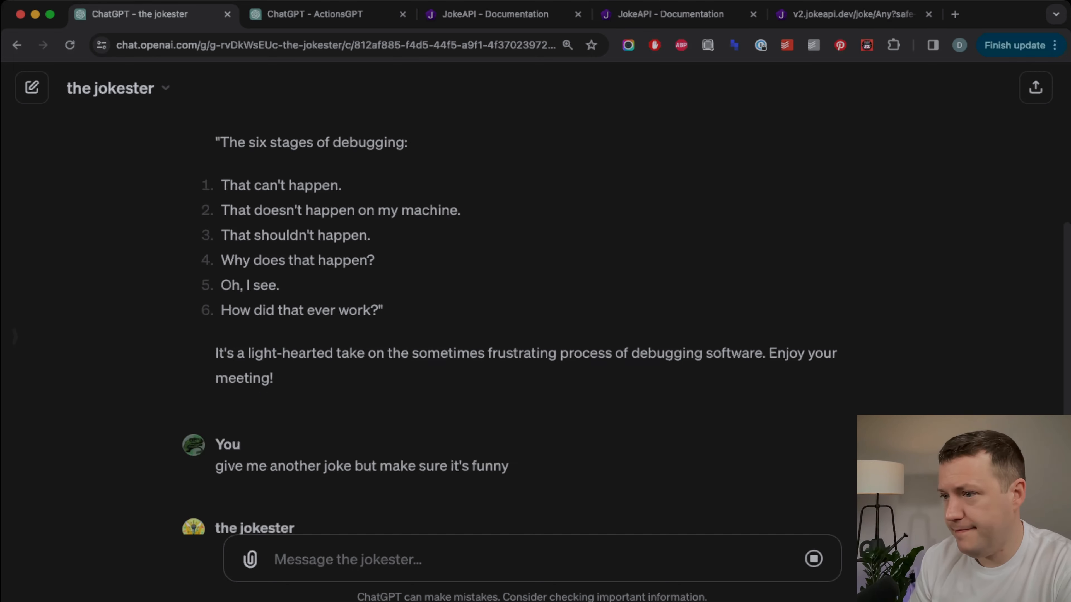